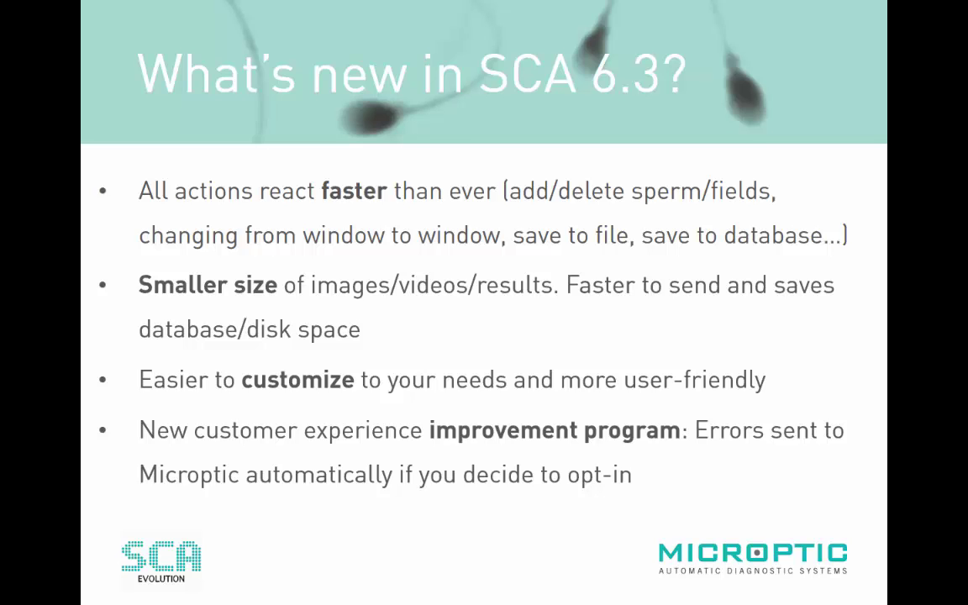
Advance past the 'What's new in SCA 6.3?' slide to end the slideshow
key("Right")
Leave the finished slideshow, launch SCA 6.3 and keep English as the interface language
left_click(497, 451)
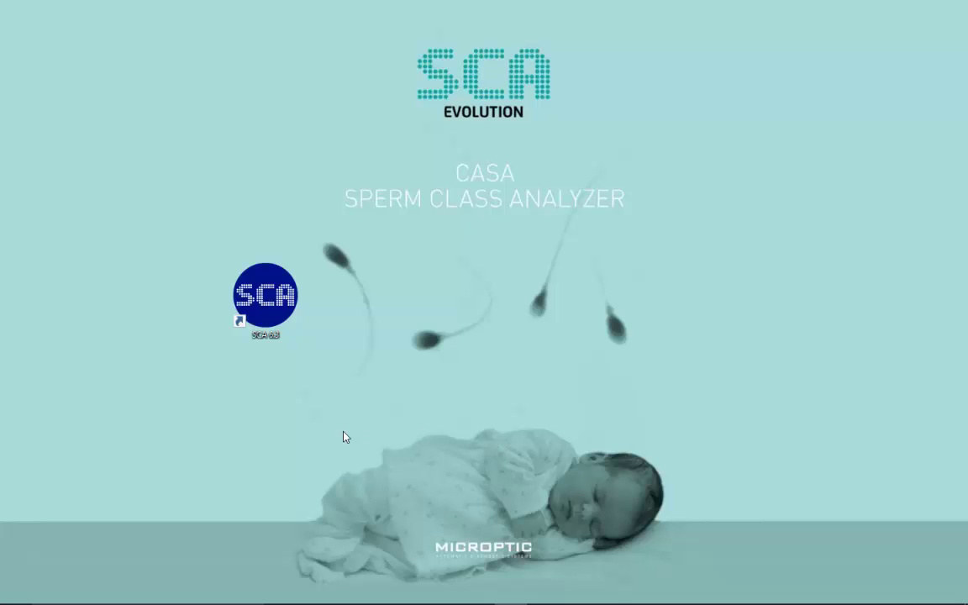
double_click(270, 314)
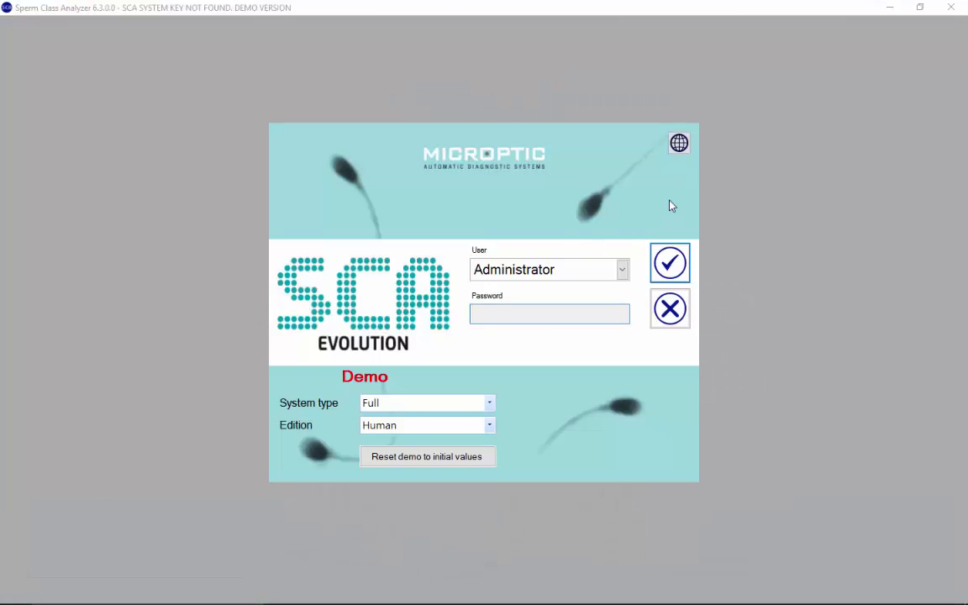
left_click(677, 152)
left_click(683, 145)
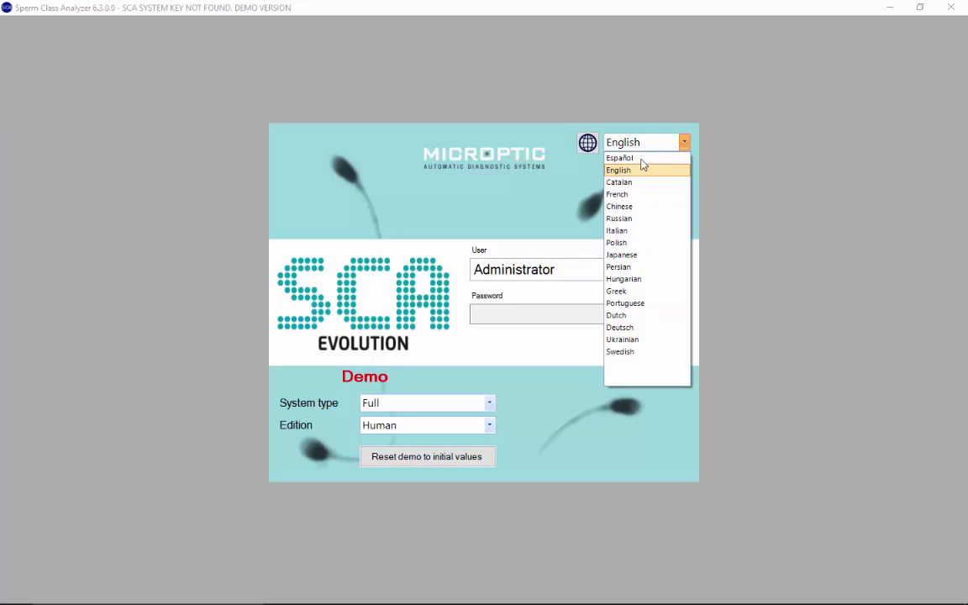
left_click(684, 142)
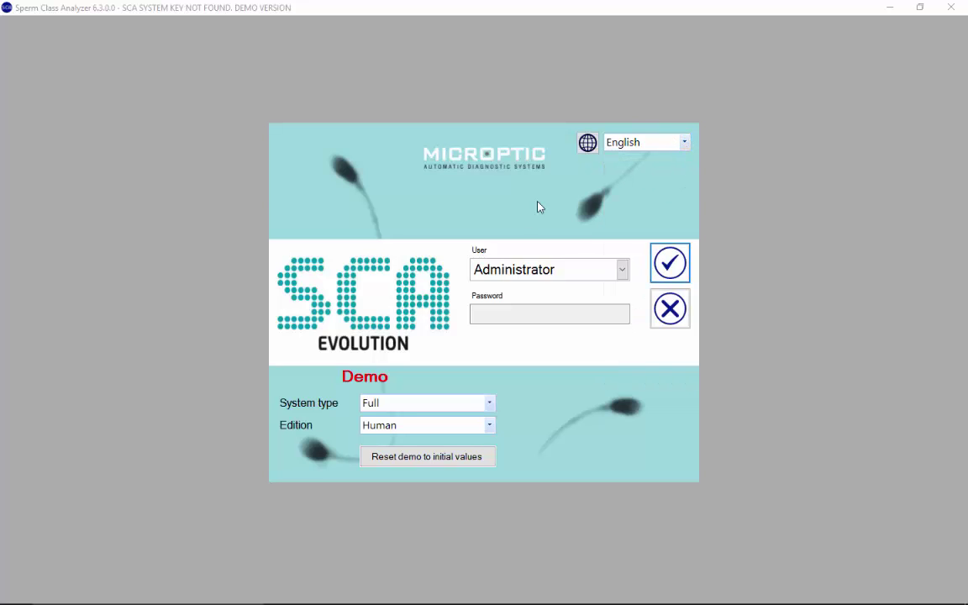
Keep system type Full and edition Human, then log in as Administrator
left_click(489, 404)
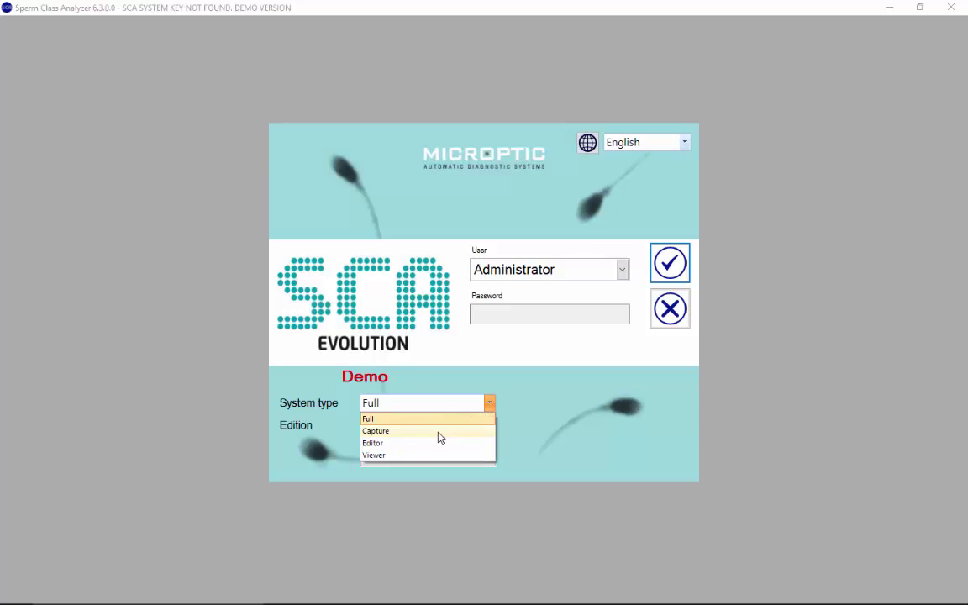
left_click(490, 403)
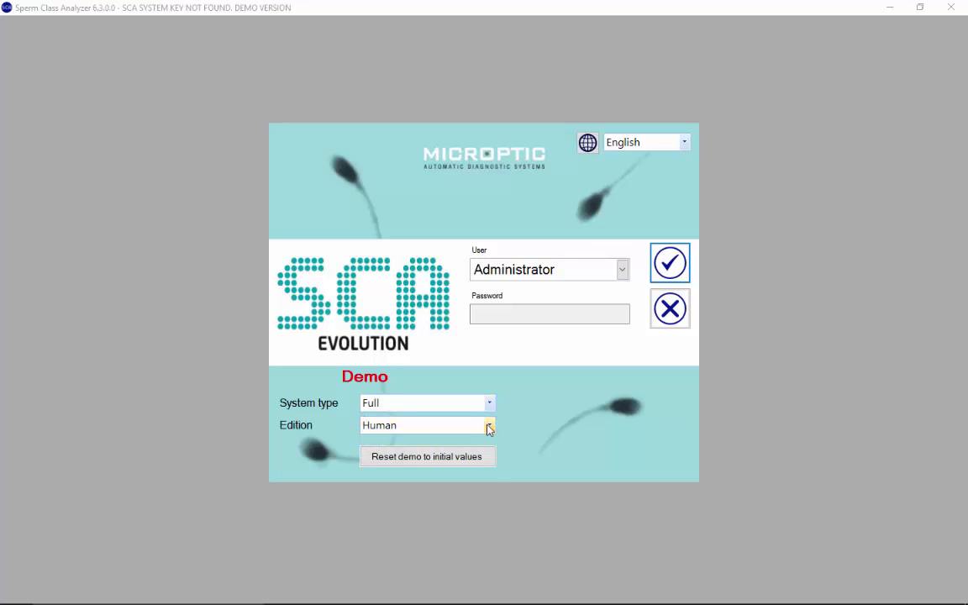
left_click(489, 426)
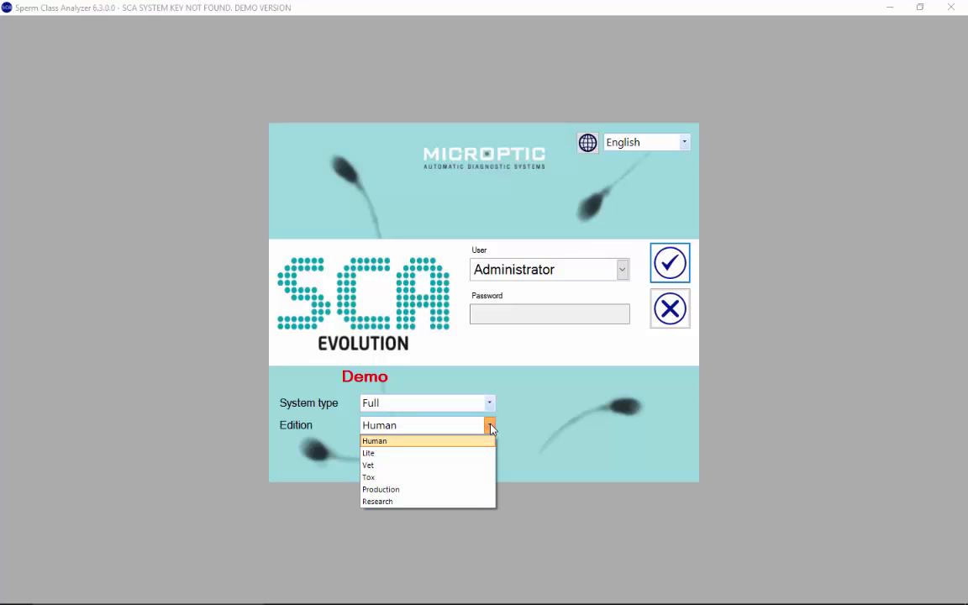
left_click(491, 426)
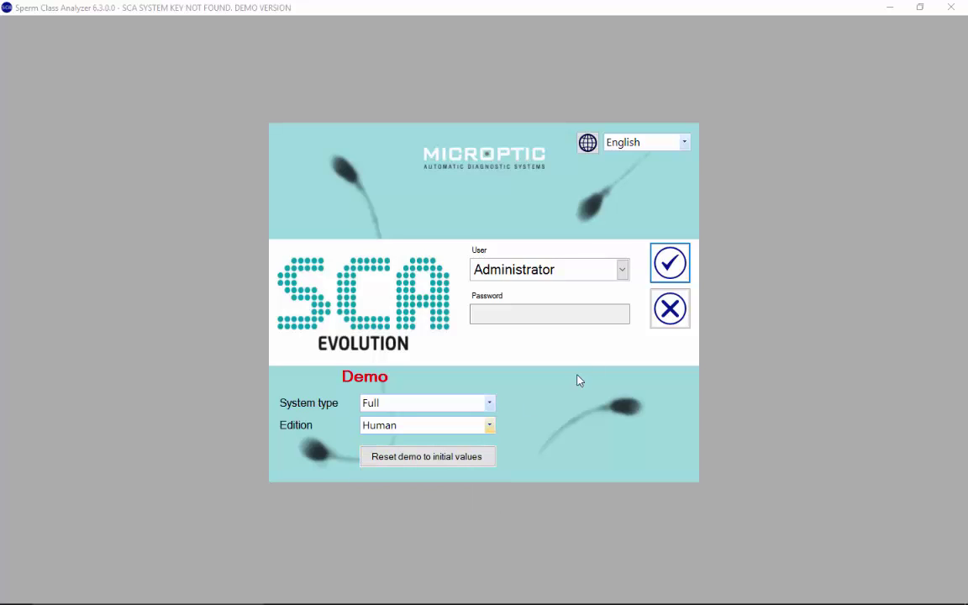
left_click(622, 269)
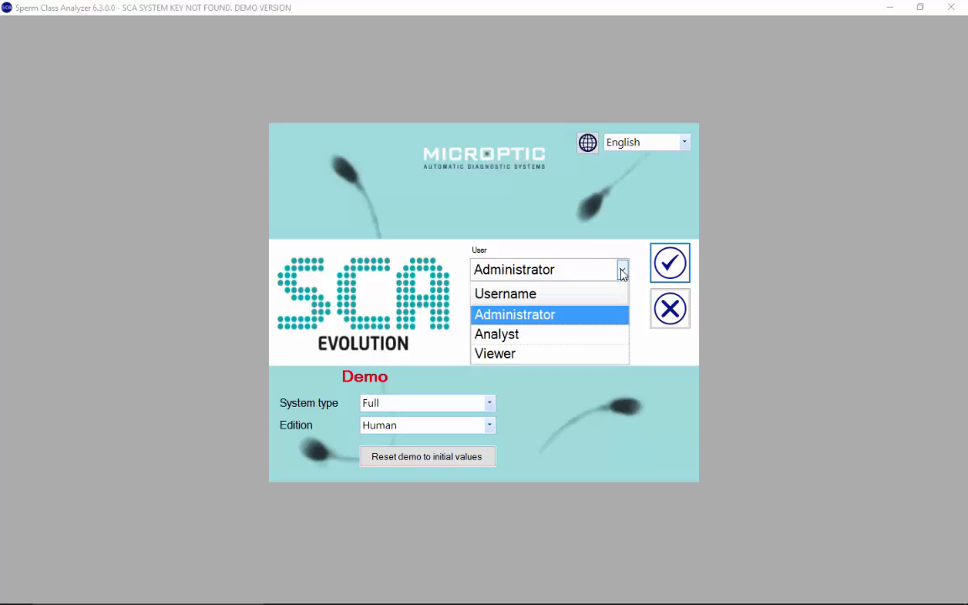
left_click(555, 318)
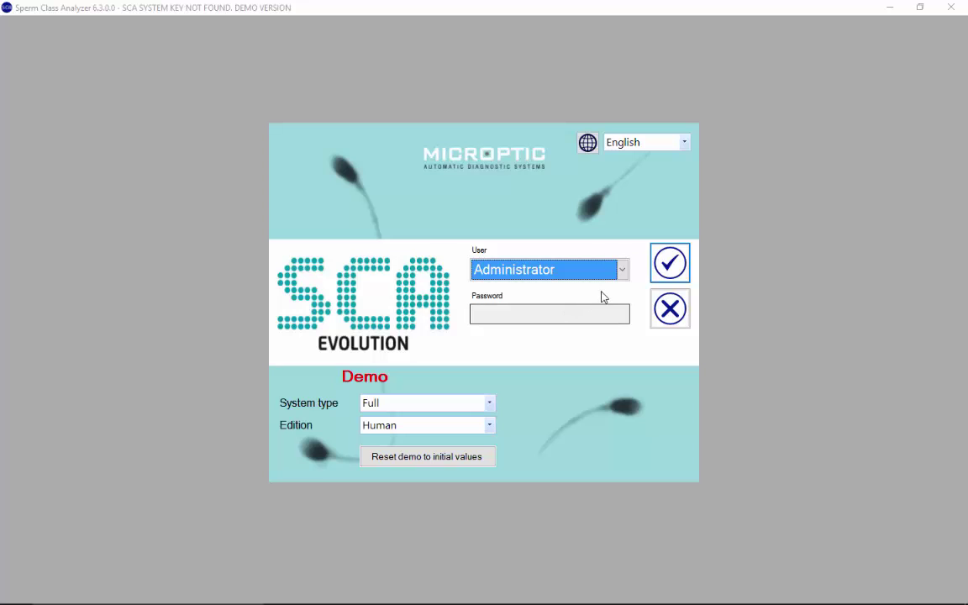
left_click(669, 266)
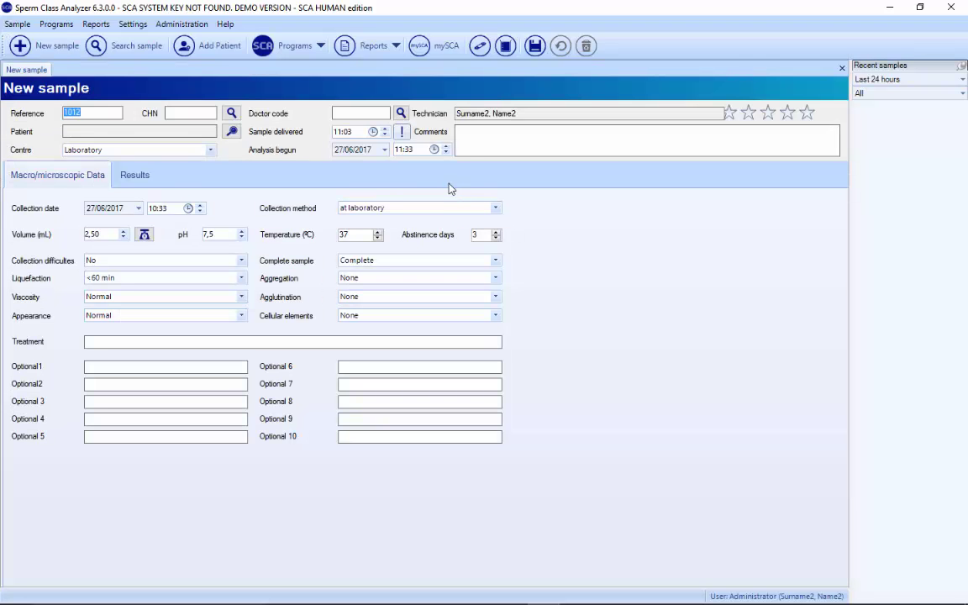
right_click(427, 114)
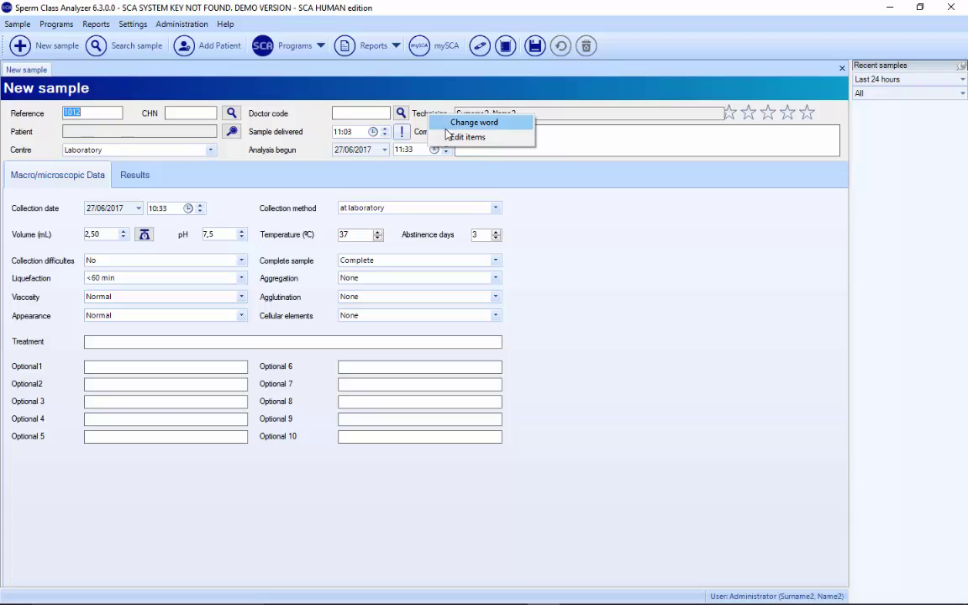
left_click(472, 137)
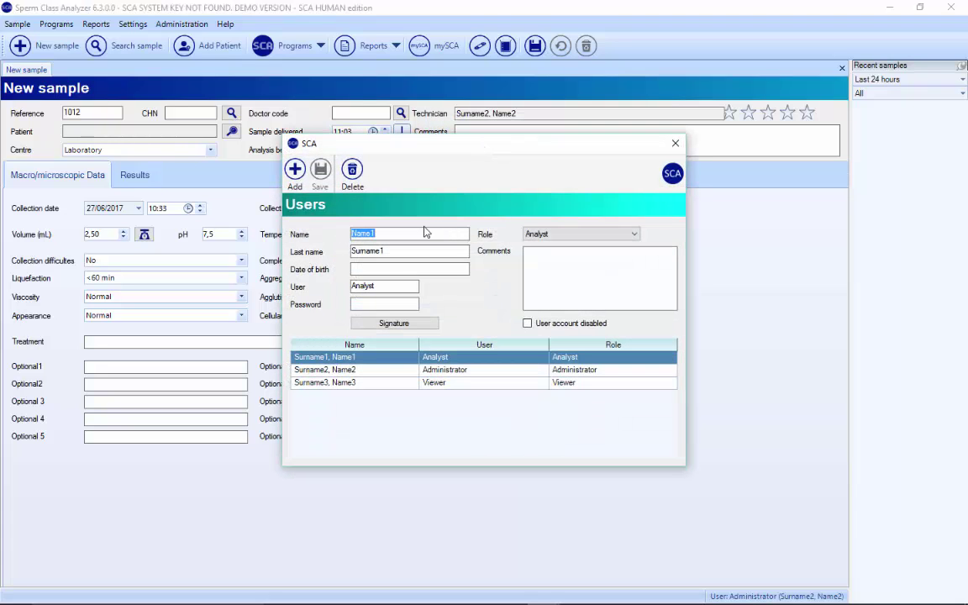
left_click(547, 235)
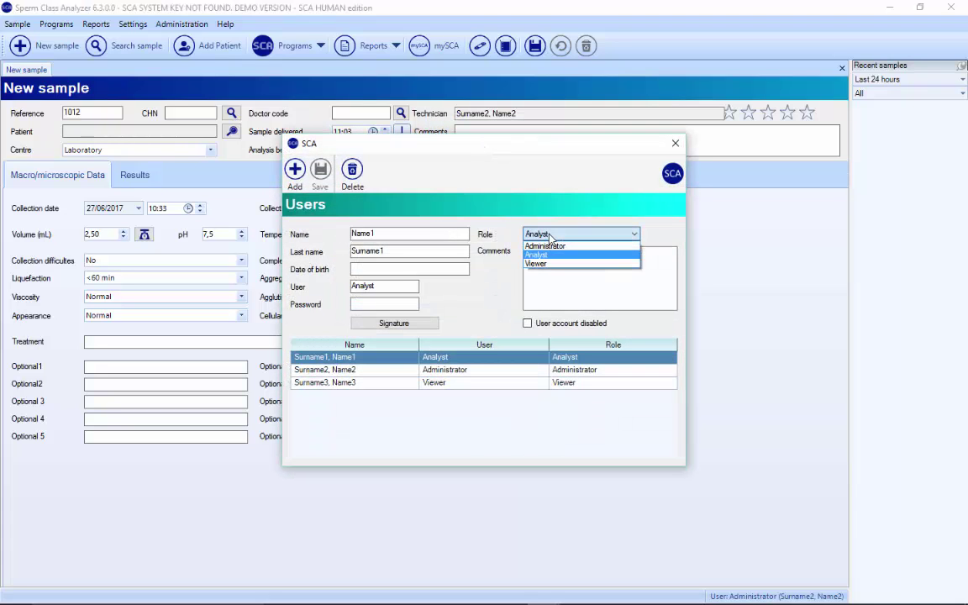
left_click(550, 236)
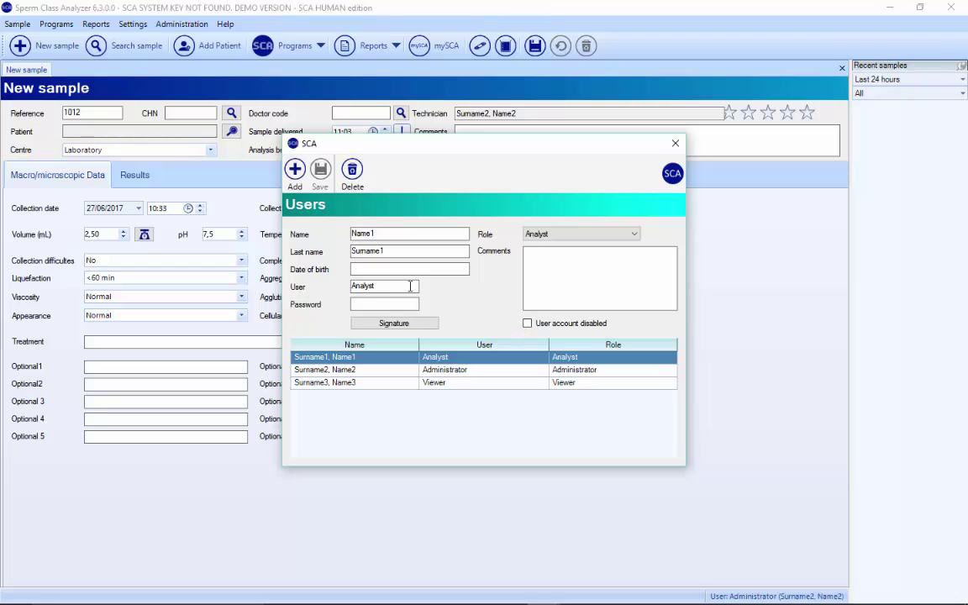
left_click(674, 143)
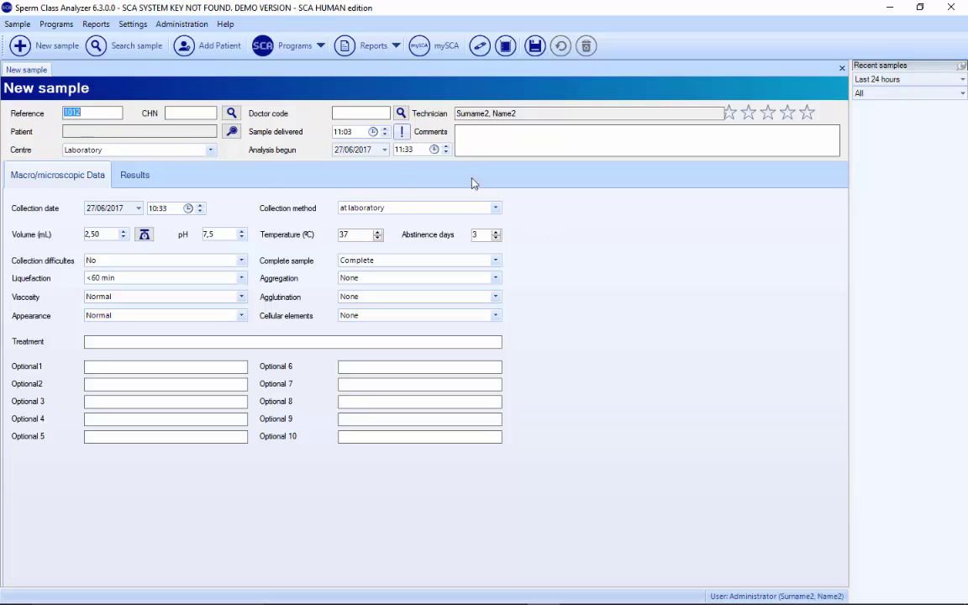
left_click(175, 114)
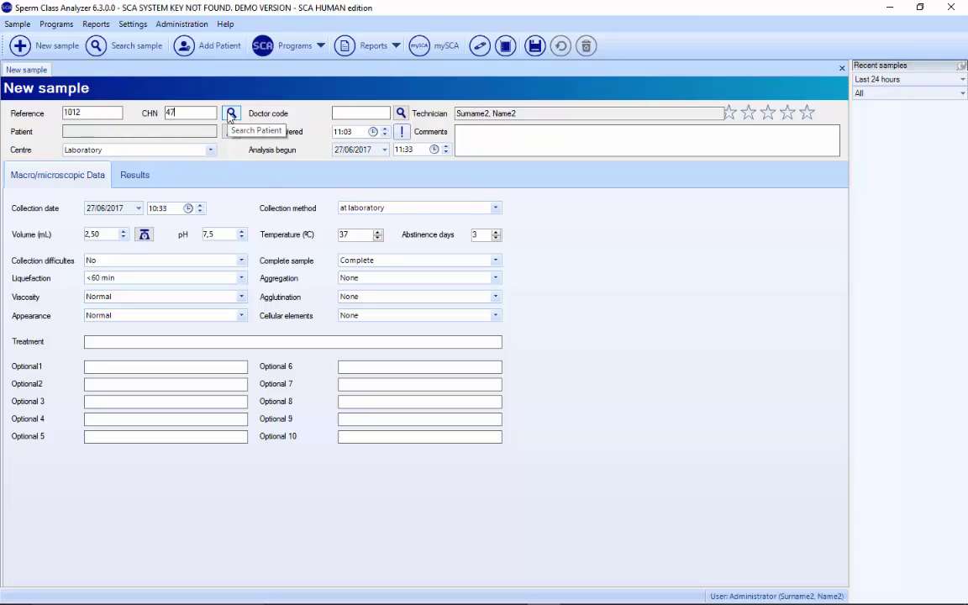
Look up CHN 475 and enter the new patient's name, surname and birth date
type("475")
left_click(231, 114)
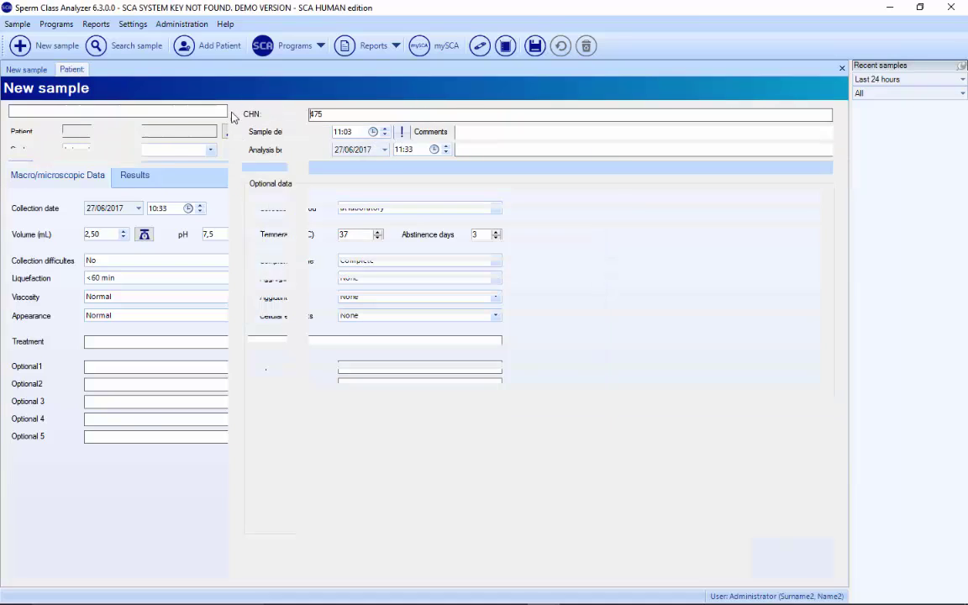
key("Tab")
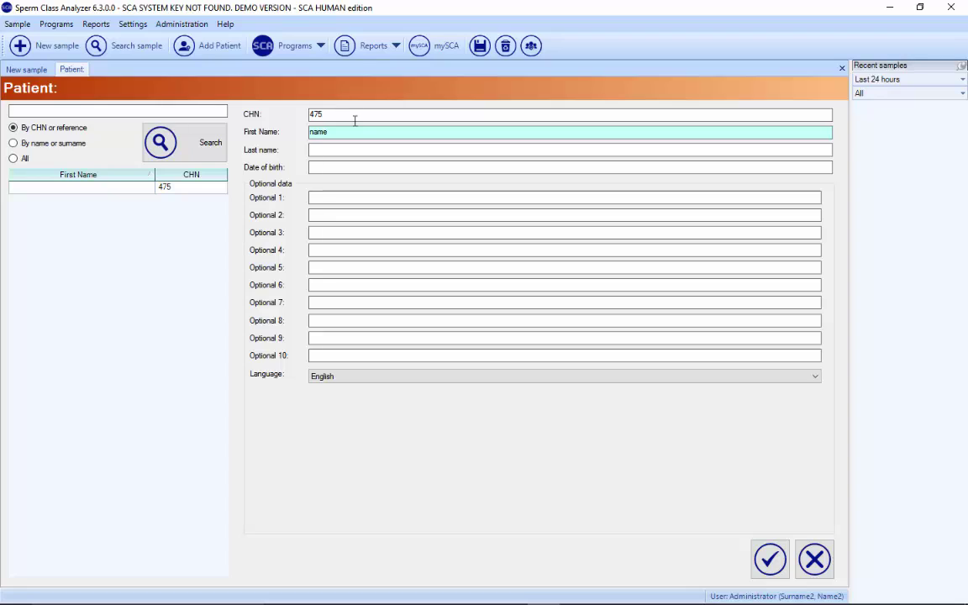
key("Tab")
type("s")
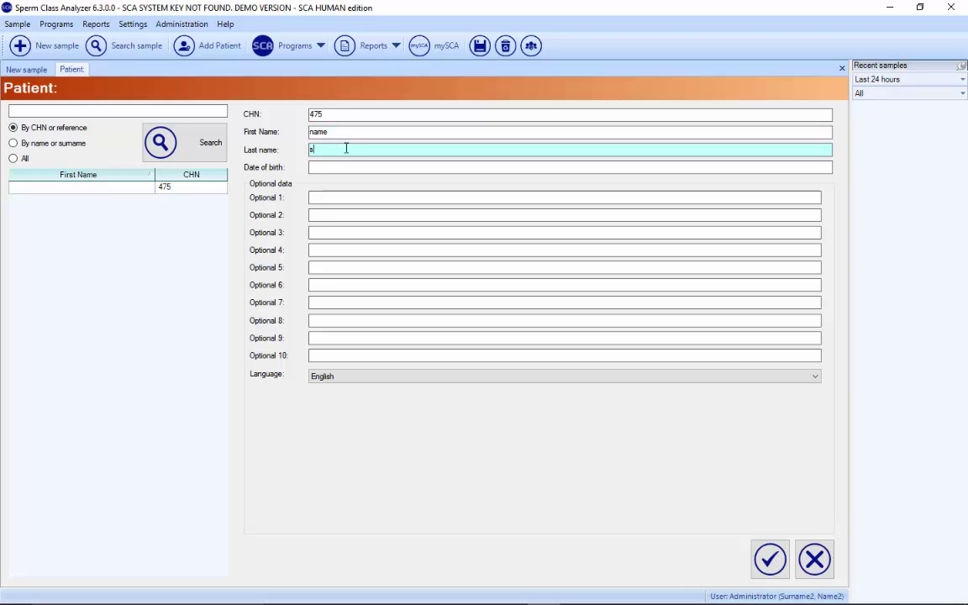
left_click(357, 167)
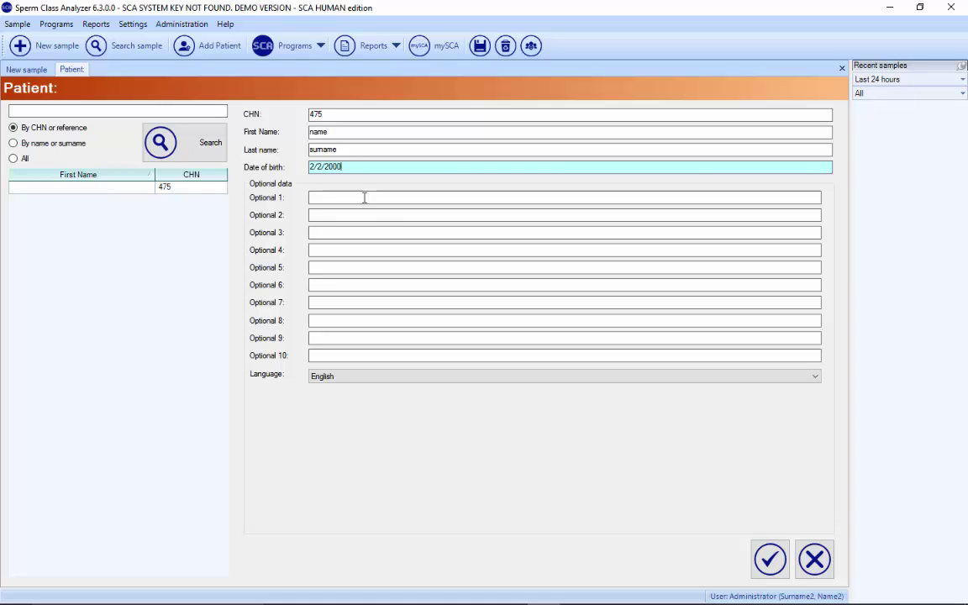
Relabel the Optional 1 field as 'Wife's name' and fill it in
right_click(270, 200)
left_click(318, 206)
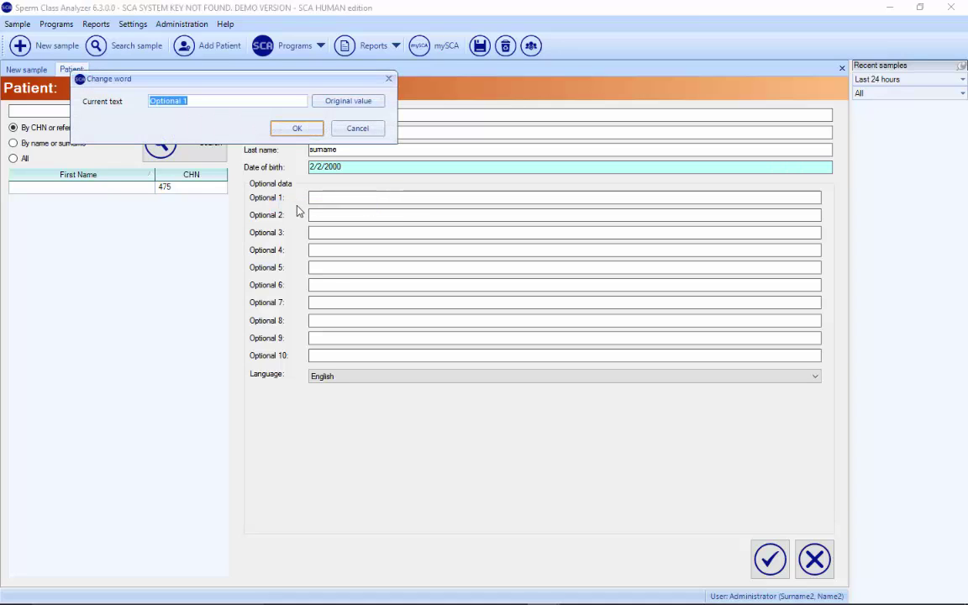
type("Wife's name")
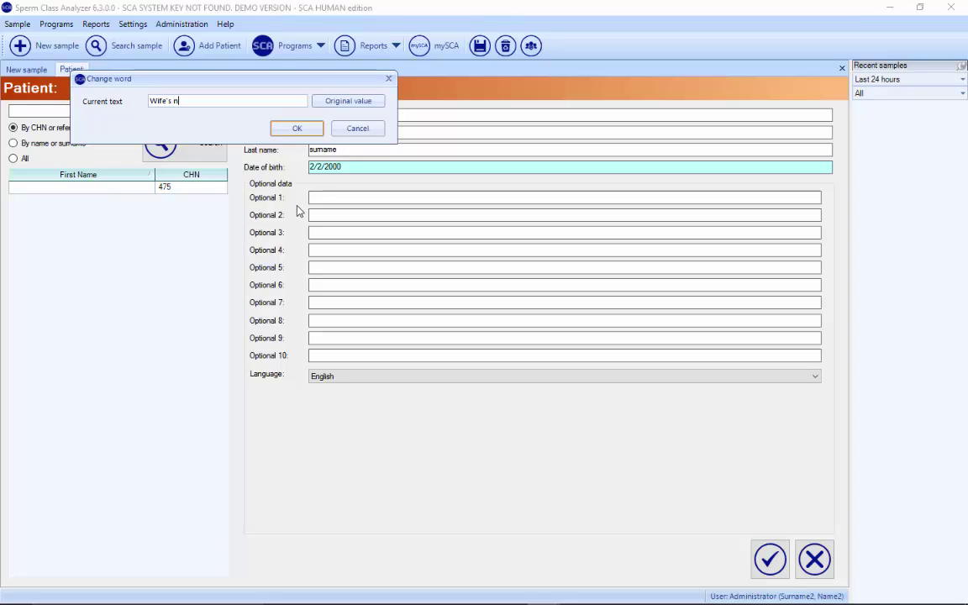
left_click(295, 128)
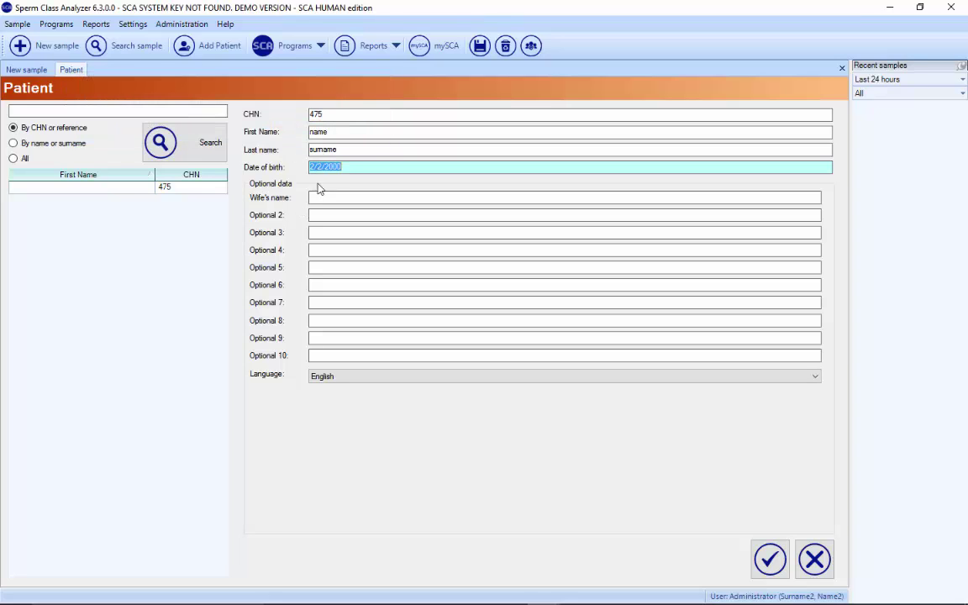
left_click(322, 196)
type("name")
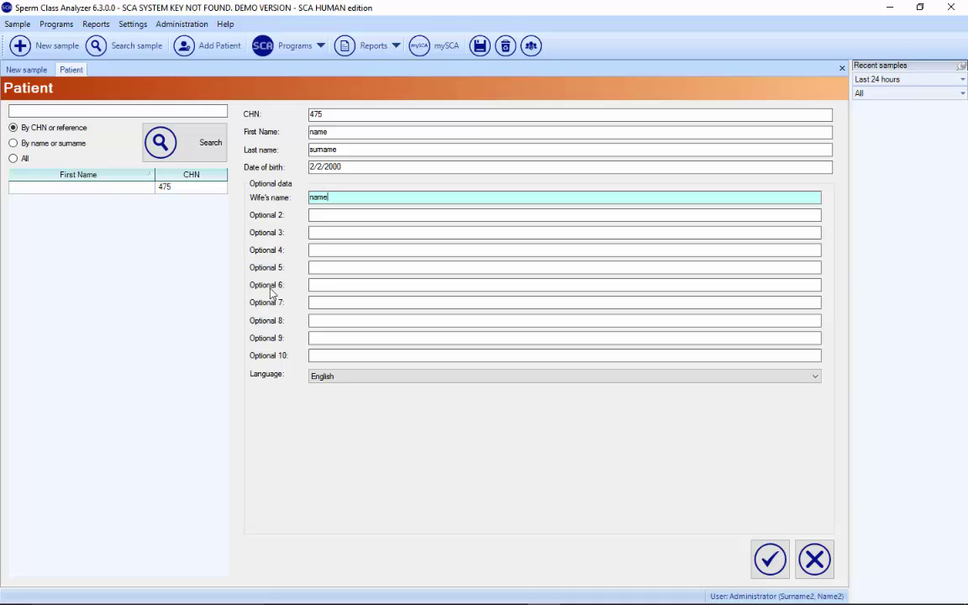
Keep English as the patient language and save the new patient to the sample
left_click(353, 377)
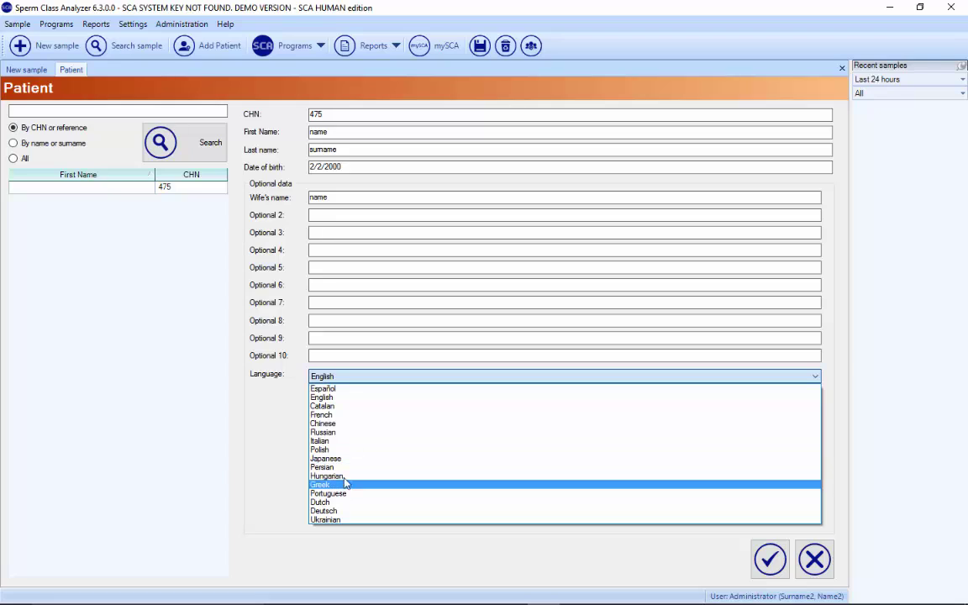
left_click(298, 394)
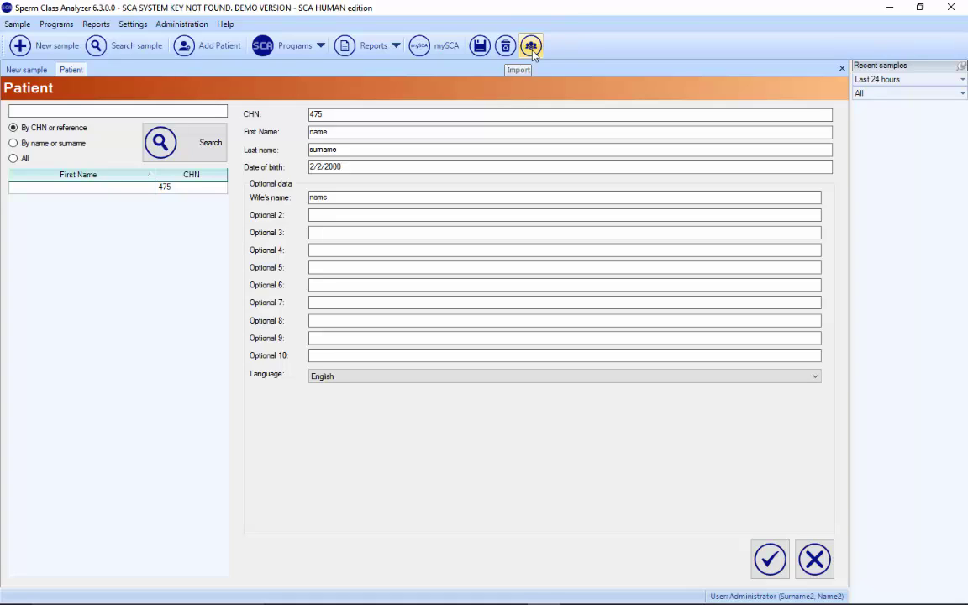
left_click(768, 561)
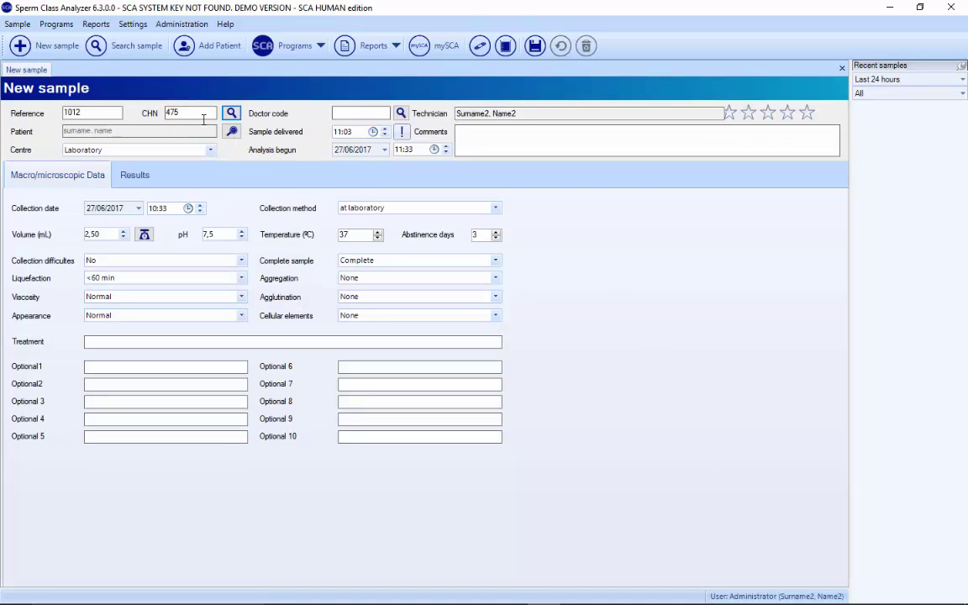
left_click(356, 111)
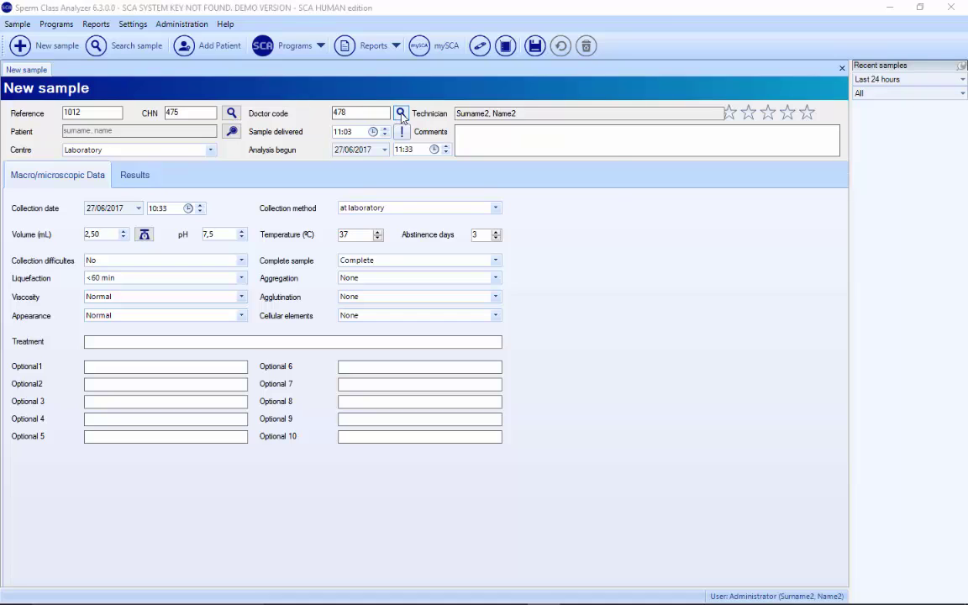
Look up doctor code 478 and enter the doctor's name and surname
key("Return")
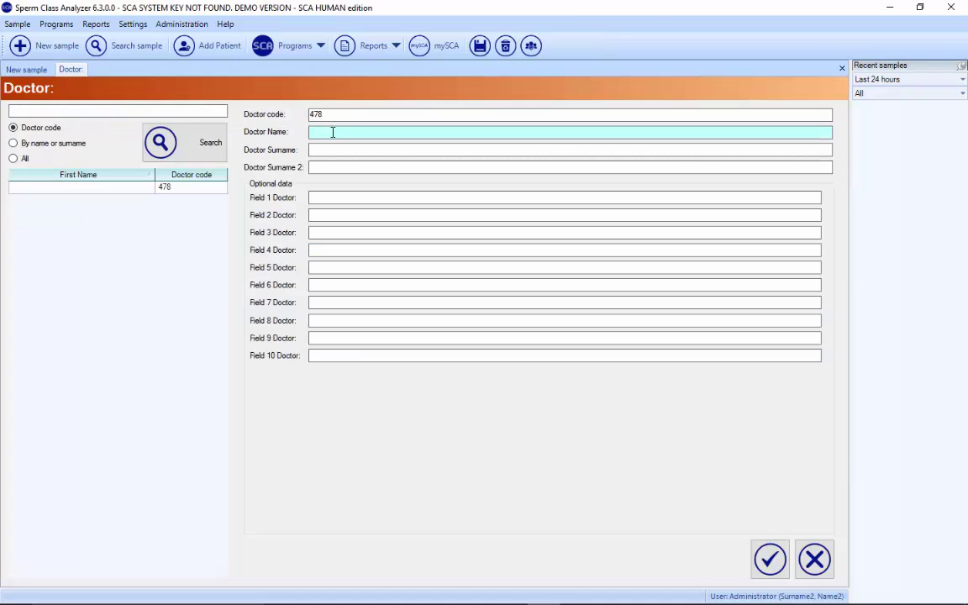
left_click(349, 153)
type("surname")
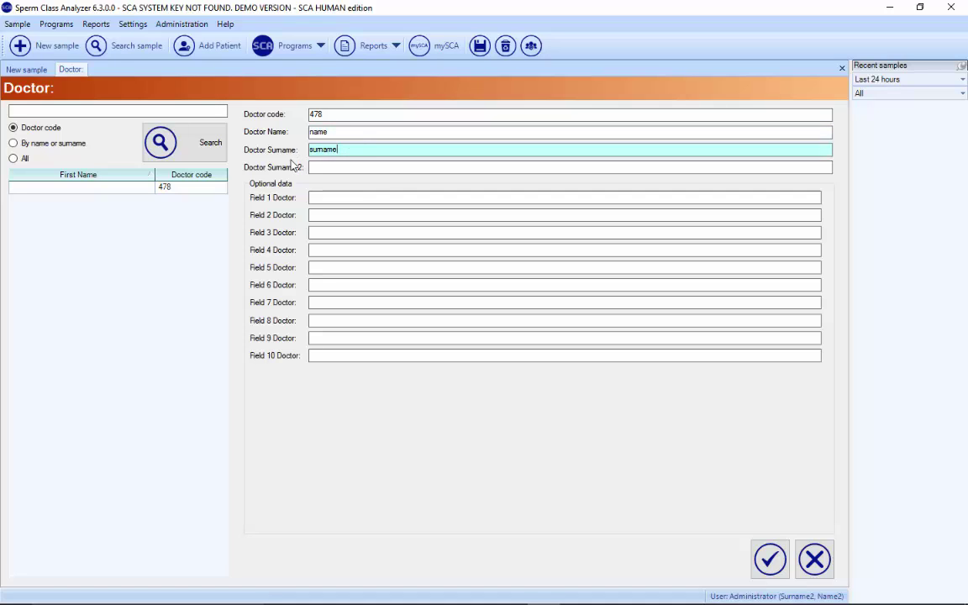
Relabel 'Doctor Surname 2' as 'Address', enter the street and save the doctor
right_click(287, 168)
left_click(304, 176)
type("Address")
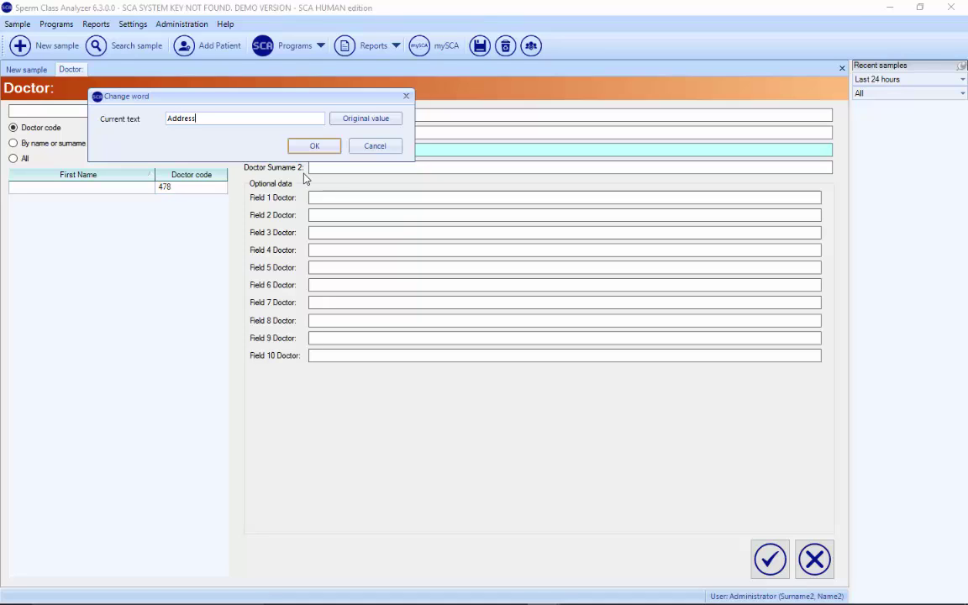
left_click(315, 148)
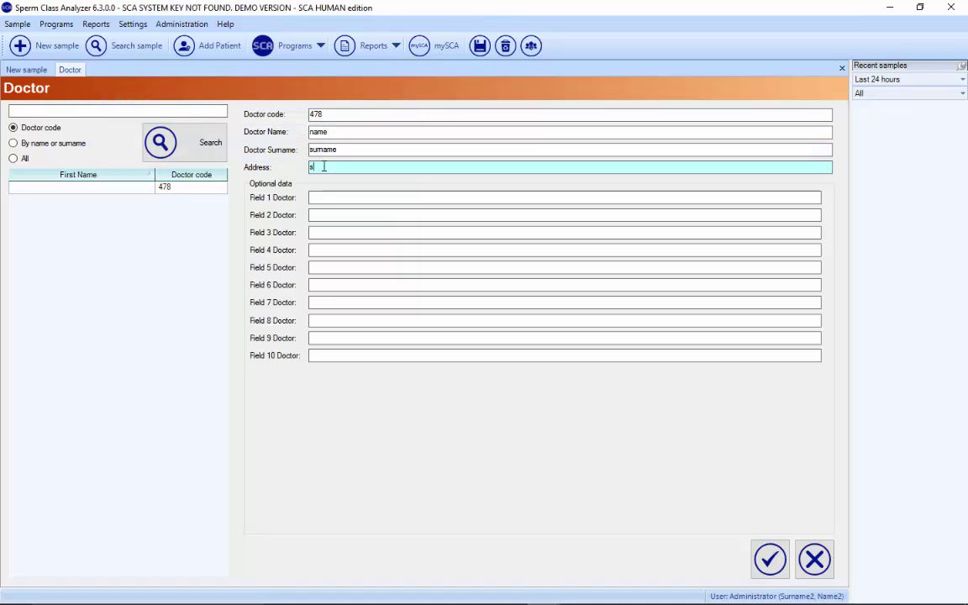
left_click(324, 166)
type("street")
left_click(768, 558)
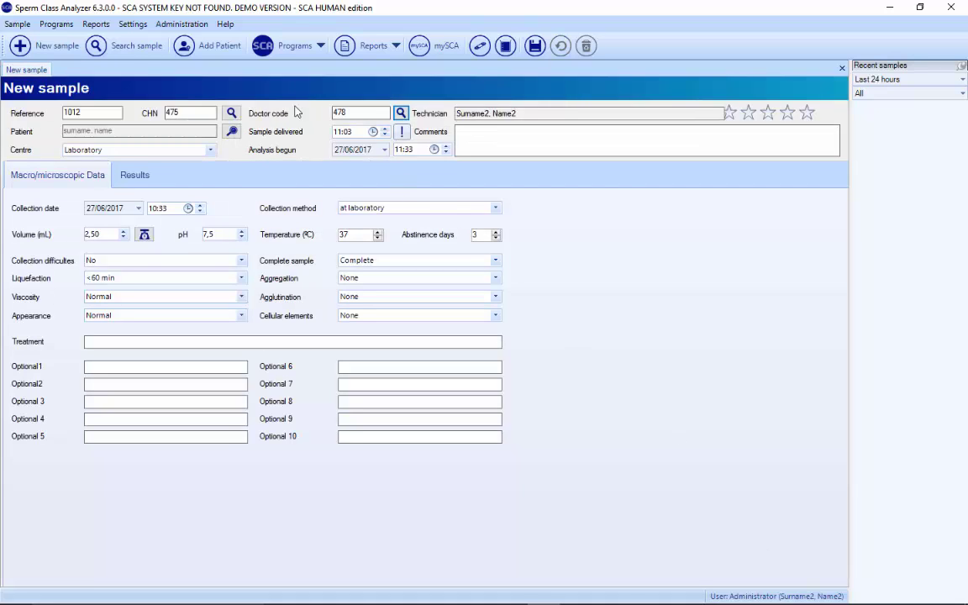
Relabel the Centre field as 'Laboratory'
right_click(24, 153)
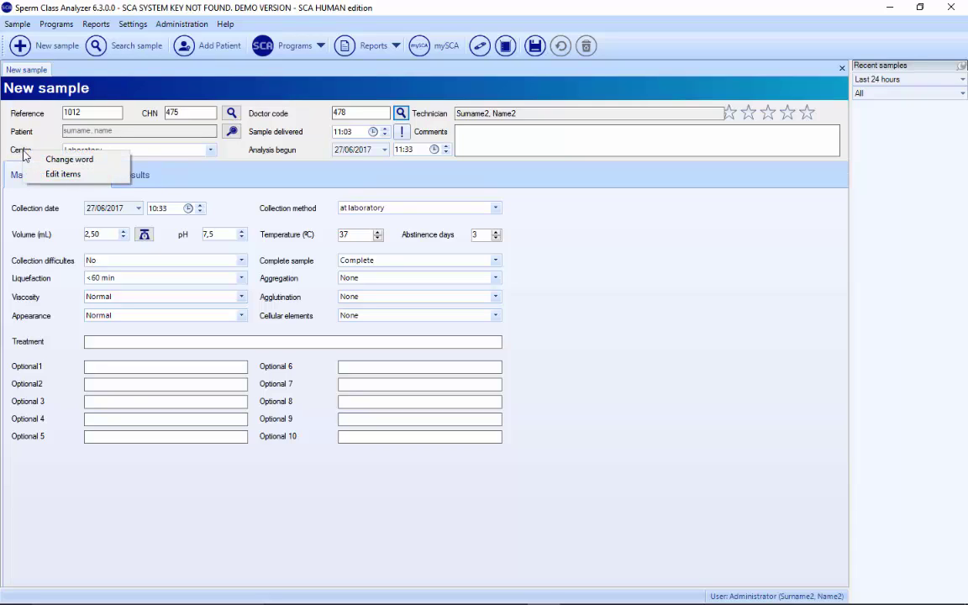
left_click(47, 158)
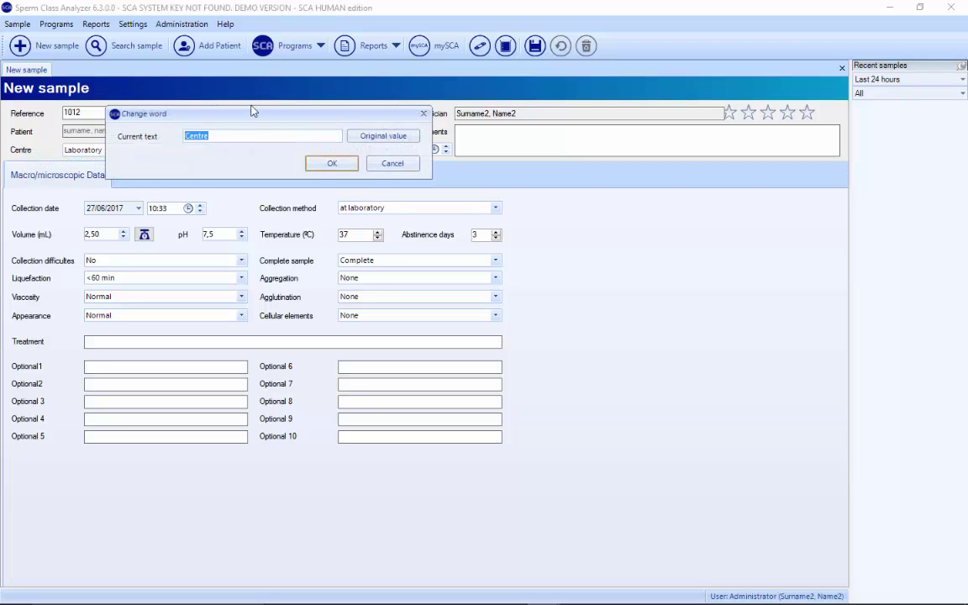
type("Laboratory")
left_click(332, 165)
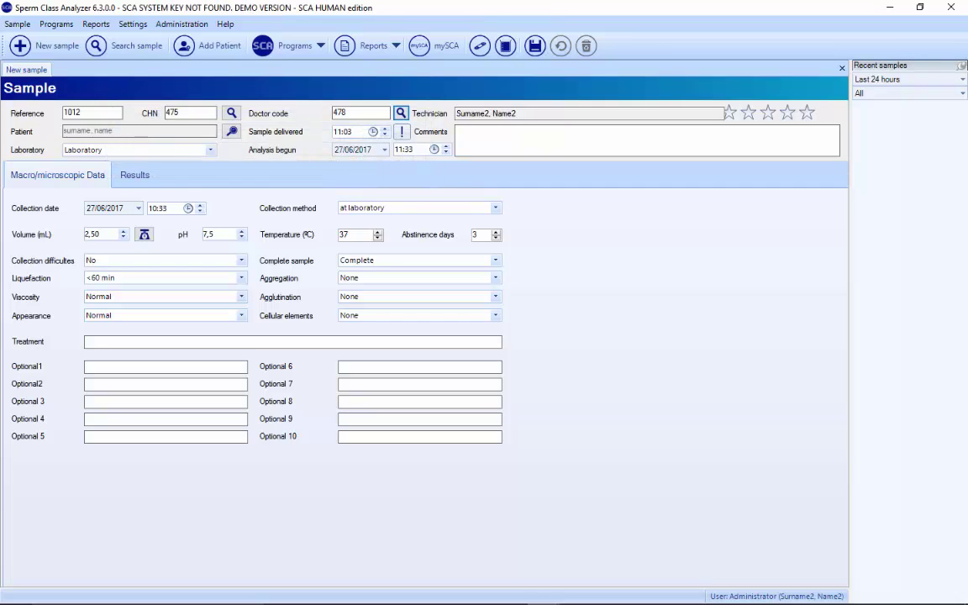
left_click(89, 154)
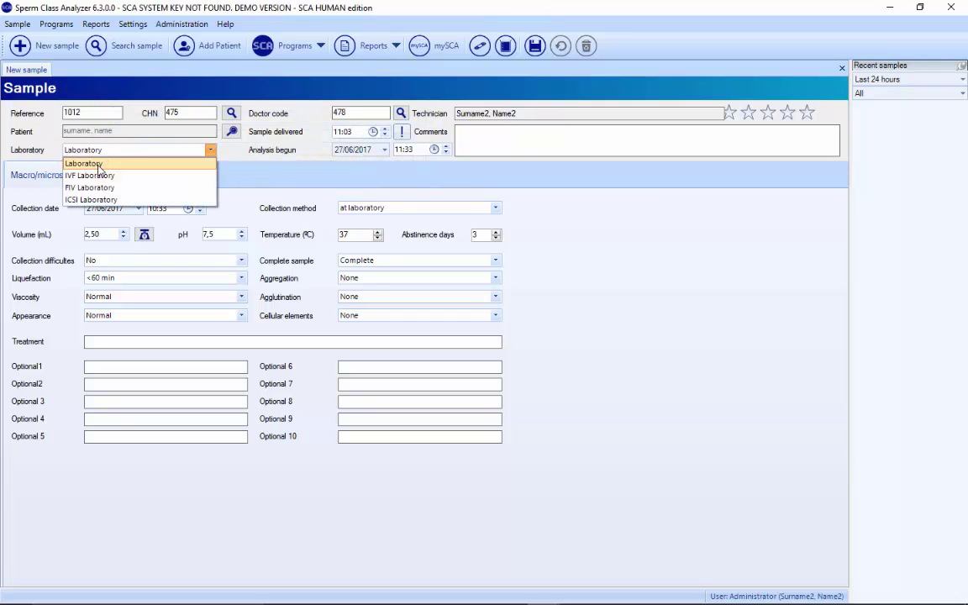
left_click(106, 157)
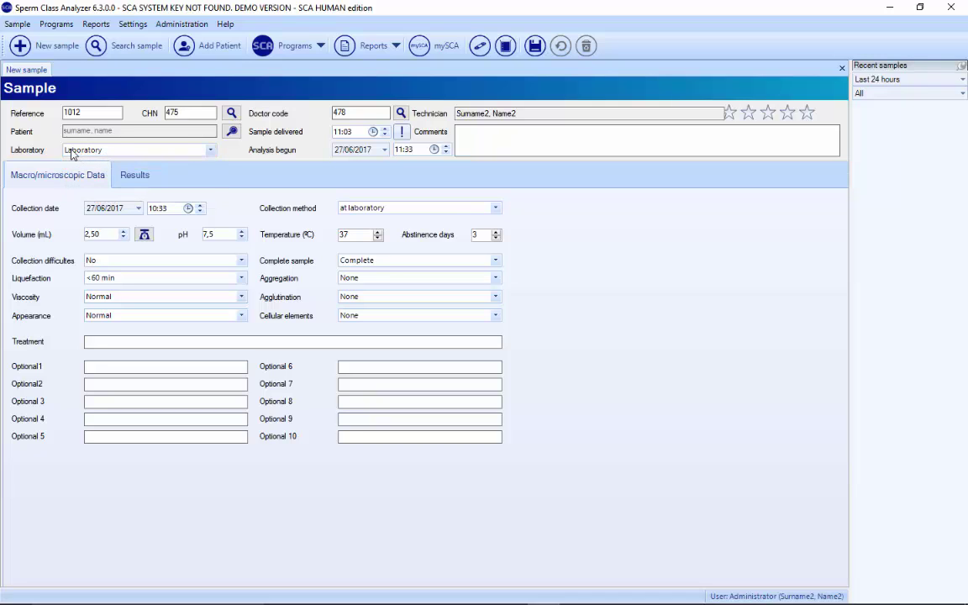
Rename the generic Laboratory list entry to 'Andrology' and set it as the sample's laboratory
right_click(37, 153)
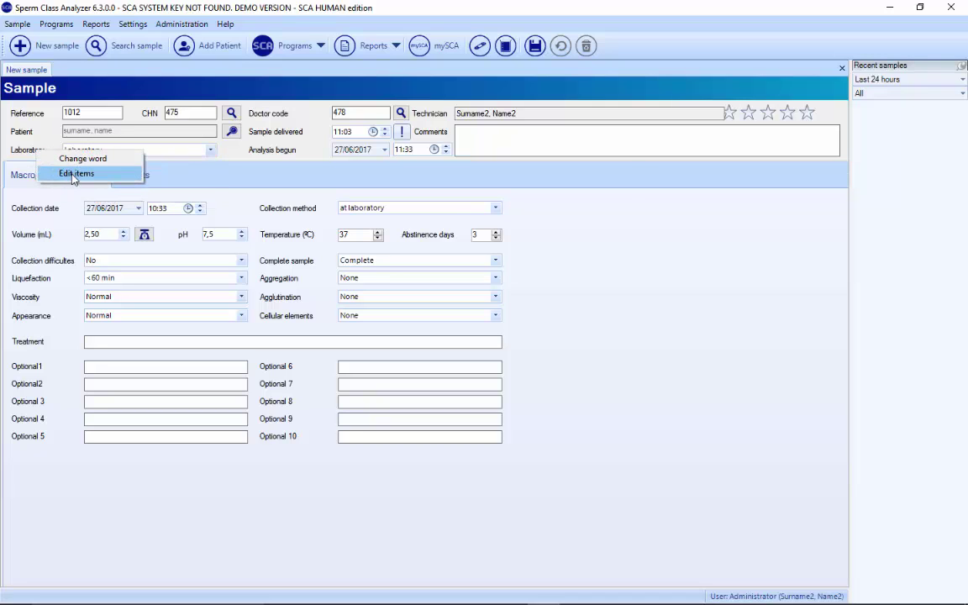
left_click(72, 173)
left_click(395, 241)
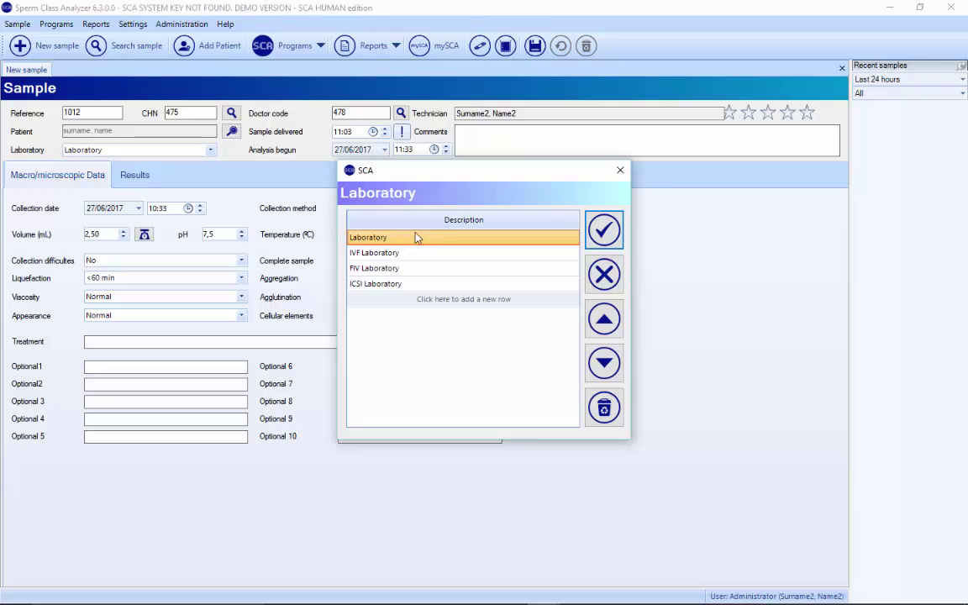
type("Andrology")
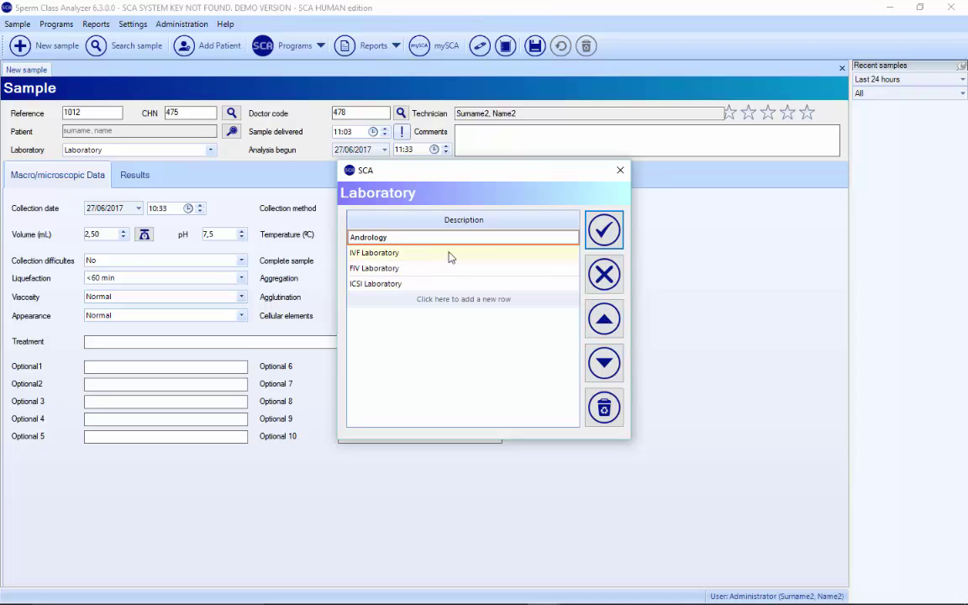
left_click(605, 230)
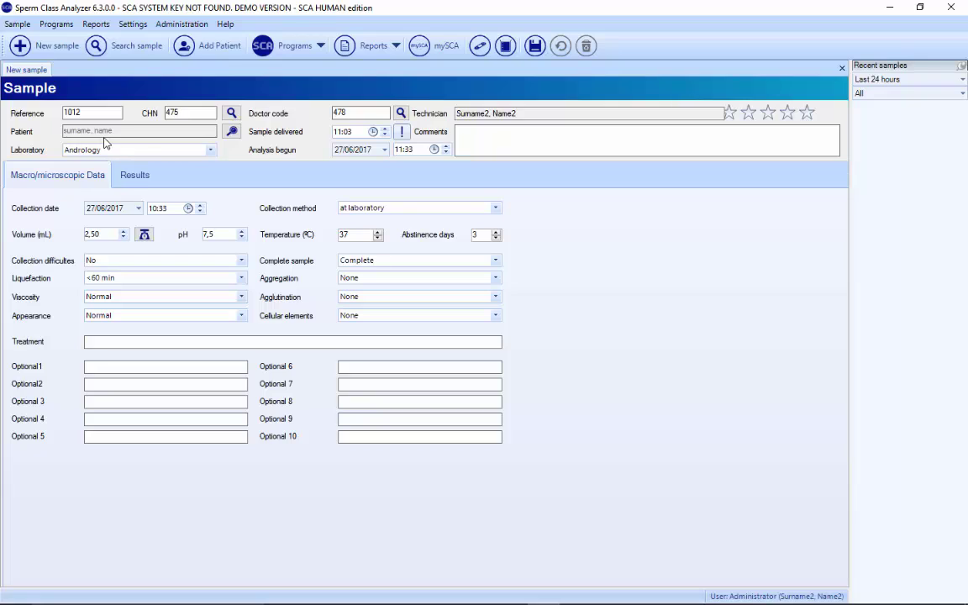
Rename the Optional1 field label to 'MAR test'
double_click(34, 367)
type("MAR test")
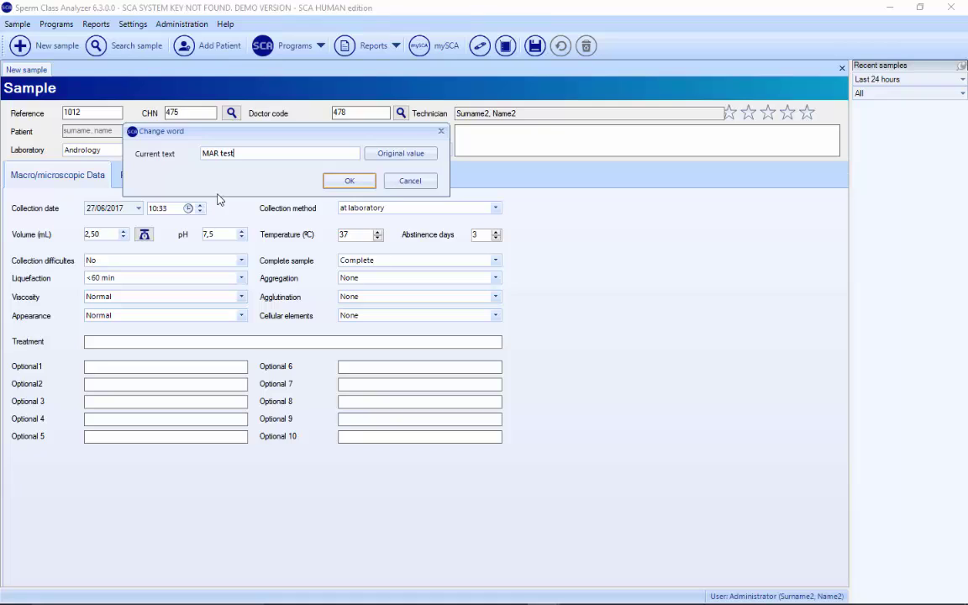
left_click(348, 180)
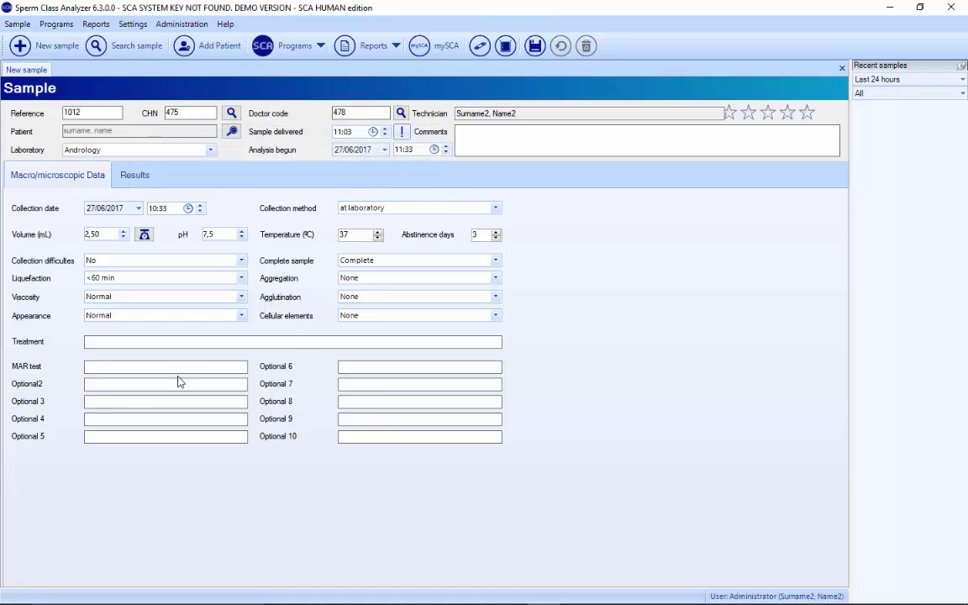
Clear the Optional 10 label to remove that field from the form
double_click(283, 439)
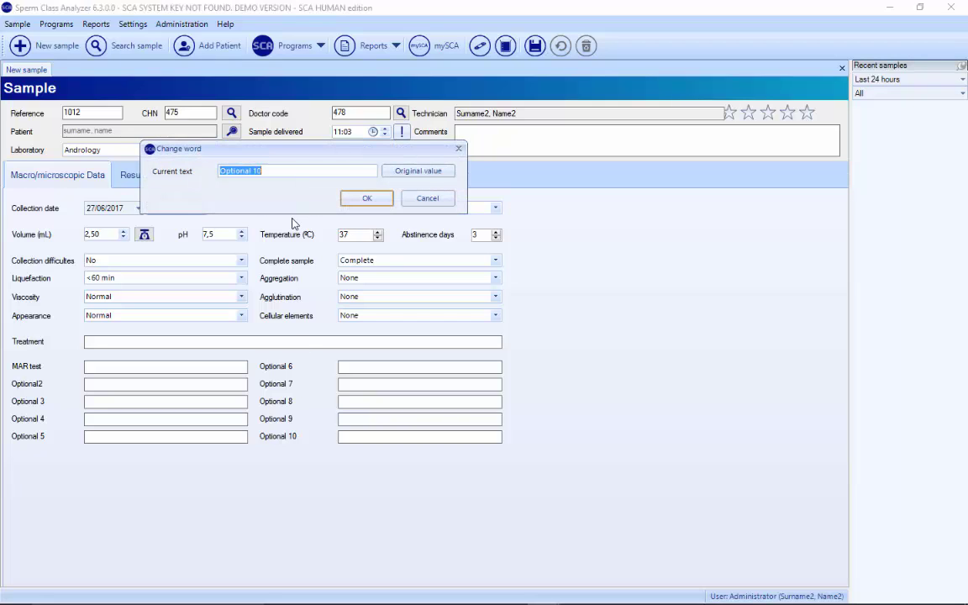
key("BackSpace")
left_click(361, 200)
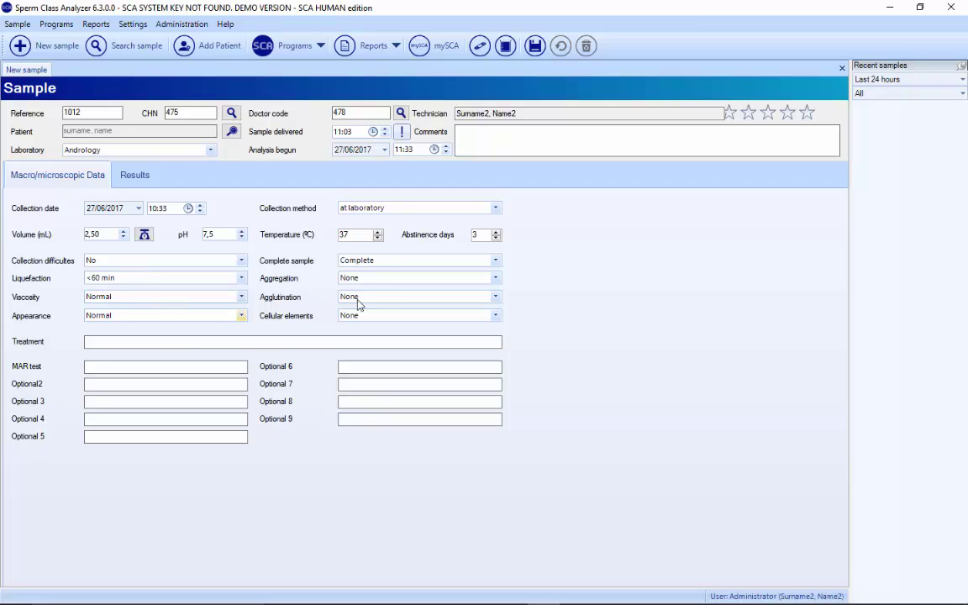
left_click(128, 278)
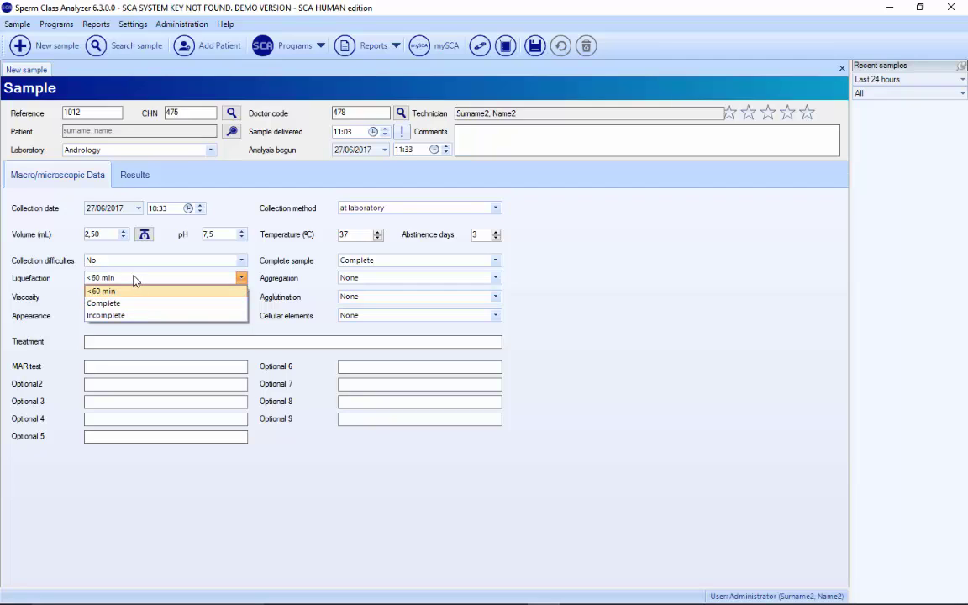
left_click(128, 277)
right_click(46, 284)
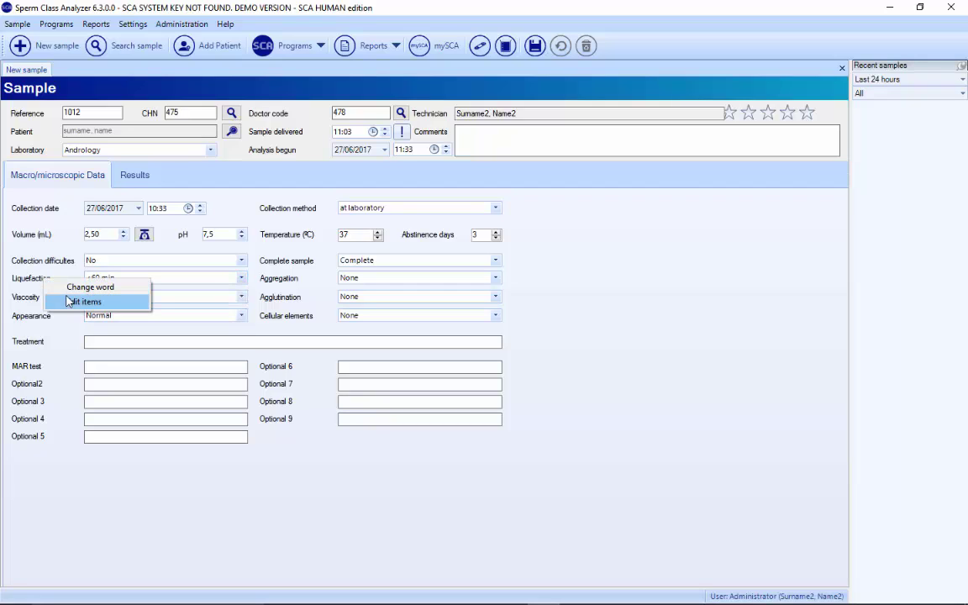
right_click(37, 240)
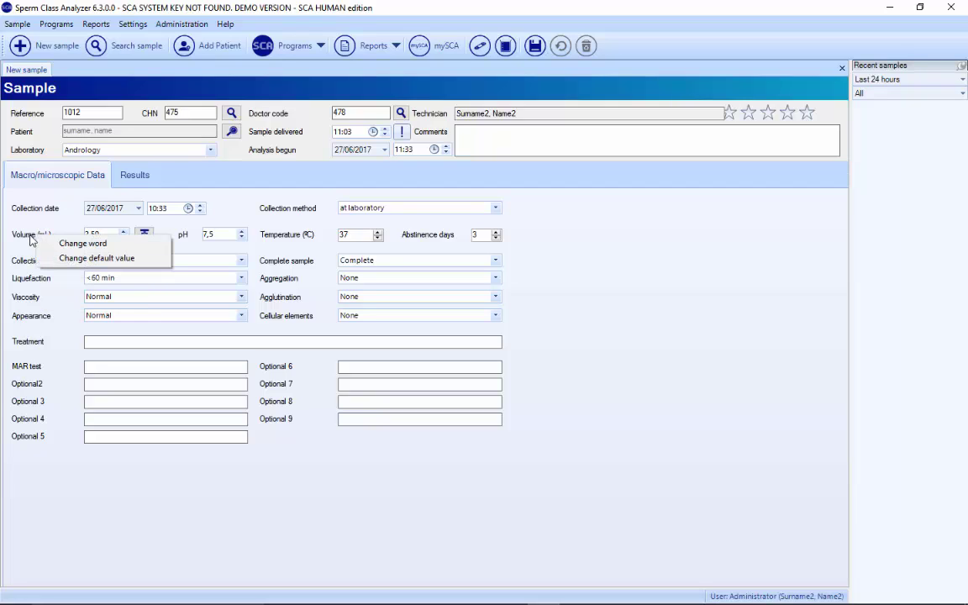
left_click(96, 260)
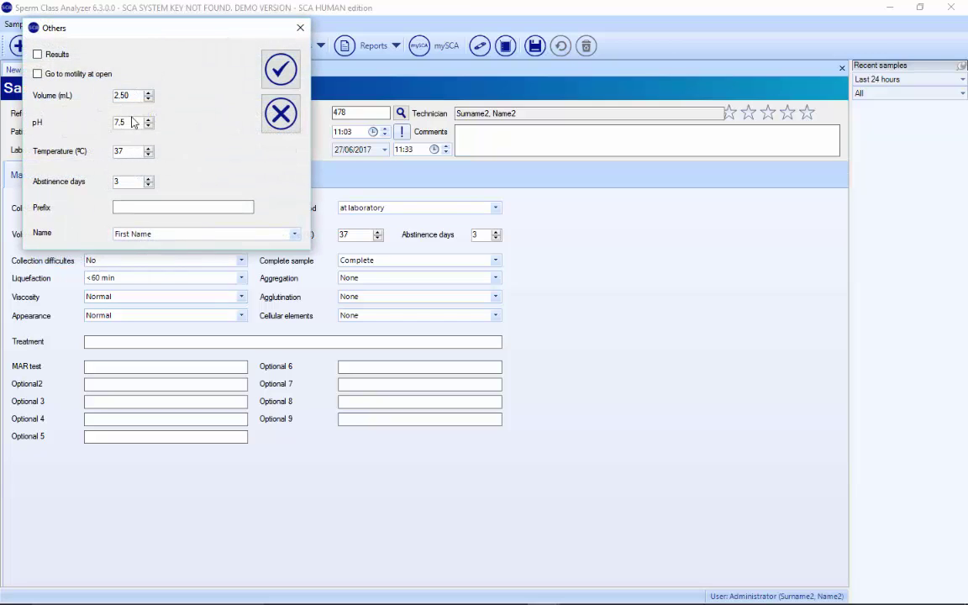
left_click(281, 118)
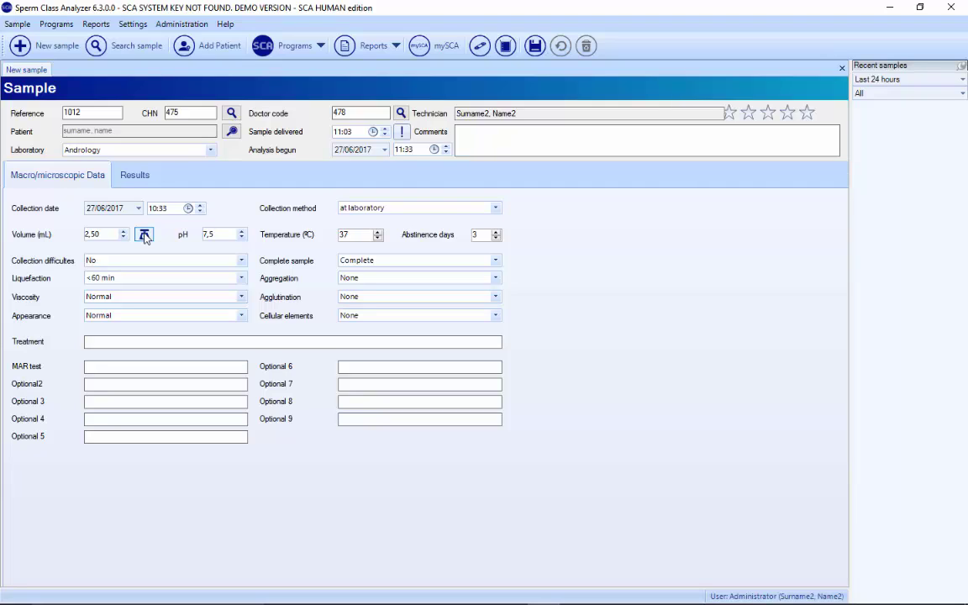
Review sample 1012's results summary, then save it to begin a motility analysis
double_click(91, 234)
left_click(128, 180)
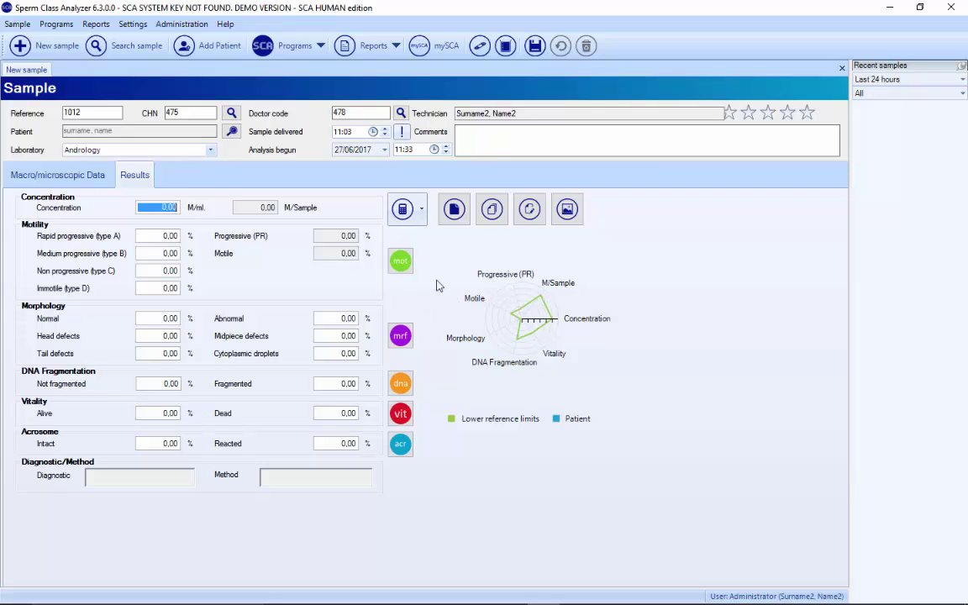
left_click(401, 264)
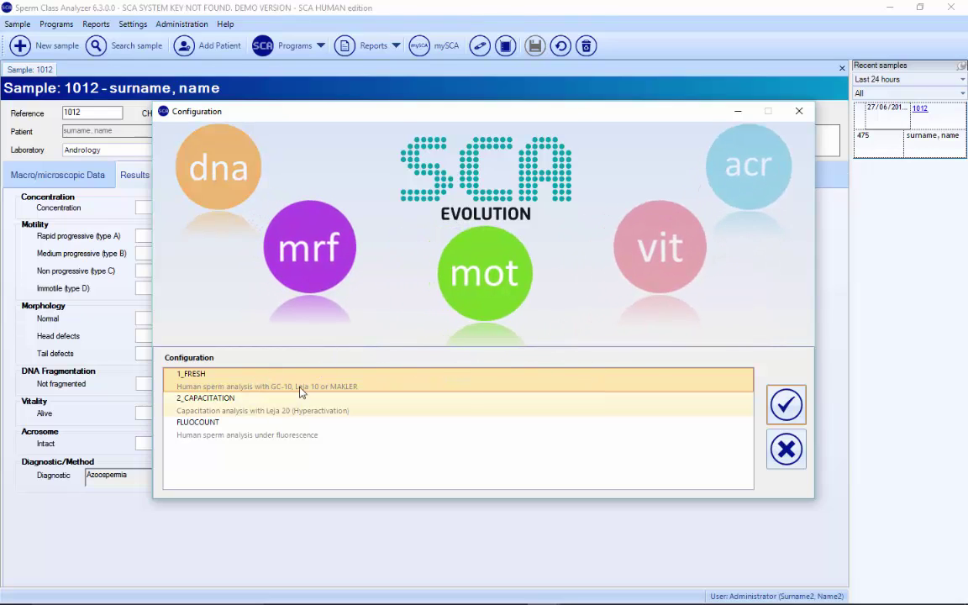
Analyse three fields with 1_FRESH, giving 195 spermatozoa, 19,95 M/mL and 41,54 % motile
left_click(784, 403)
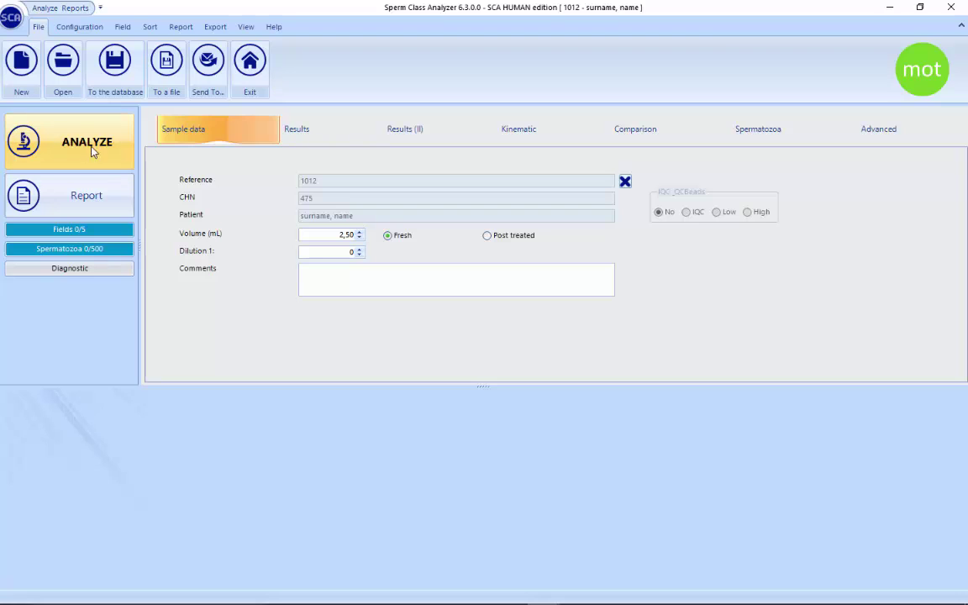
left_click(85, 145)
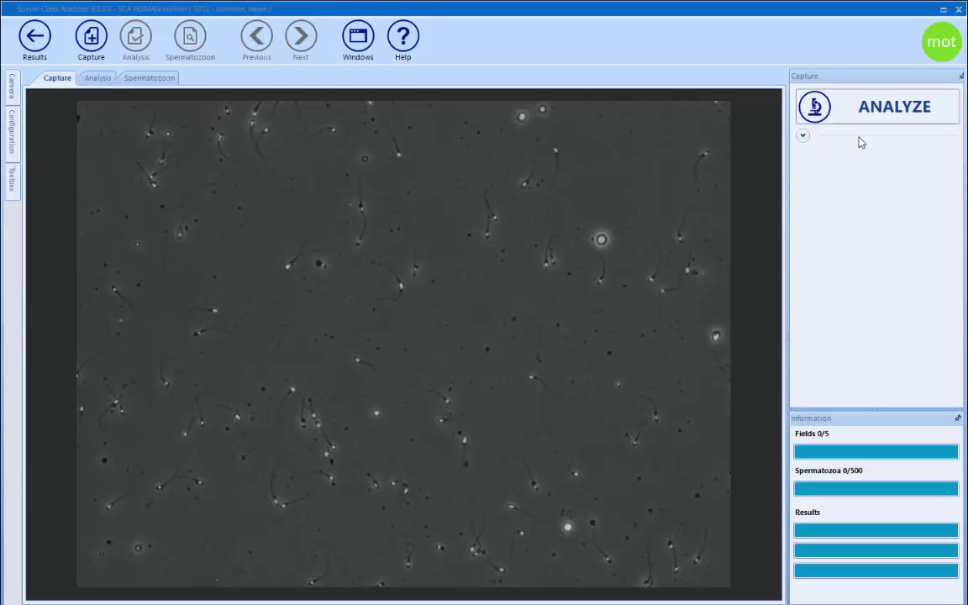
left_click(890, 107)
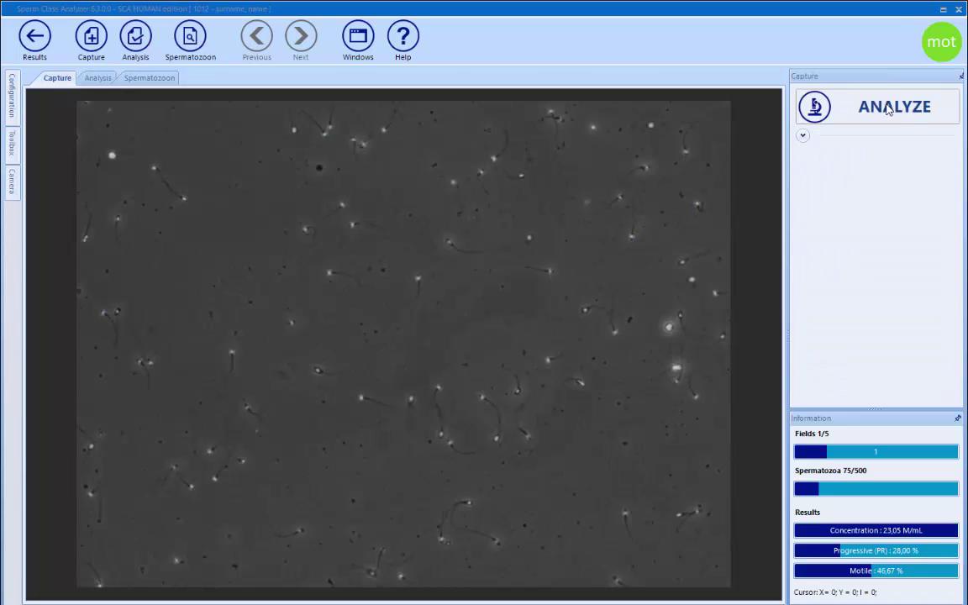
left_click(887, 108)
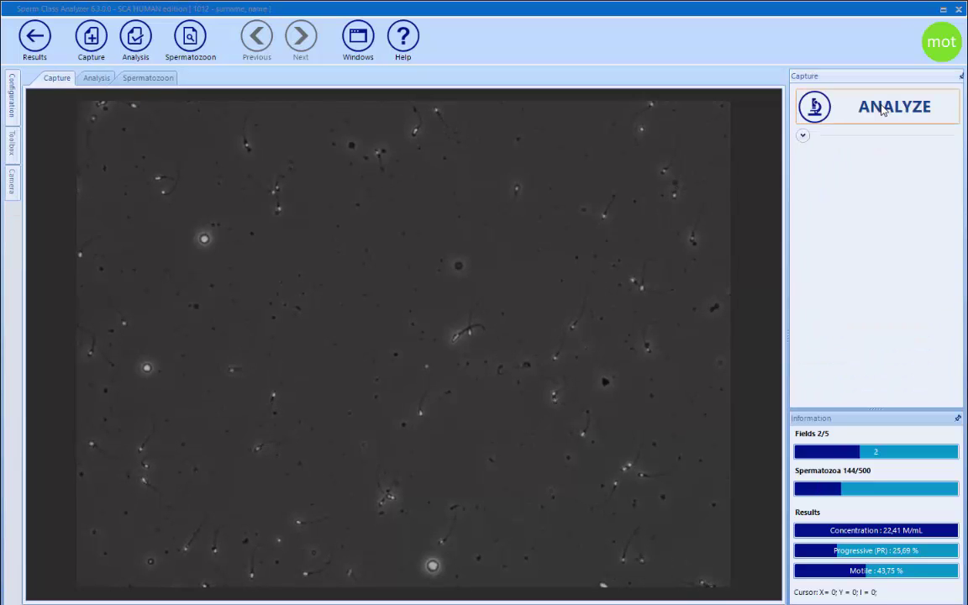
left_click(882, 110)
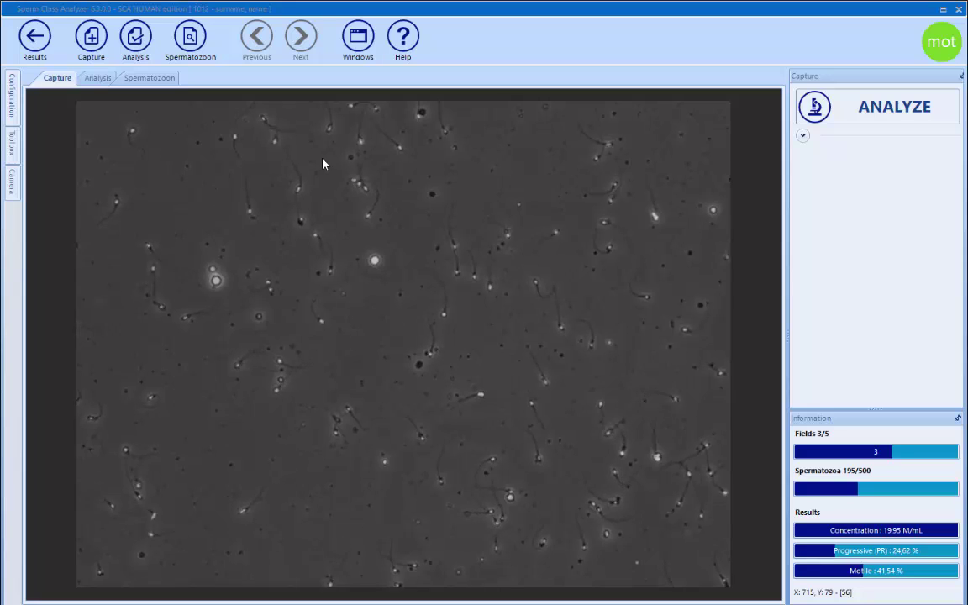
left_click(34, 37)
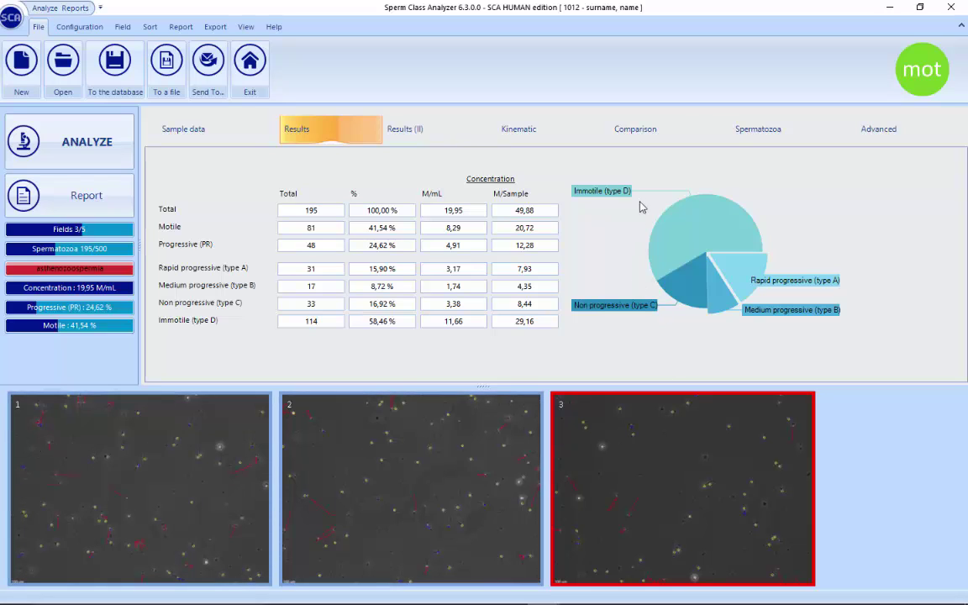
Compare the fields side by side and delete field 3 (15,04 M/mL)
left_click(639, 131)
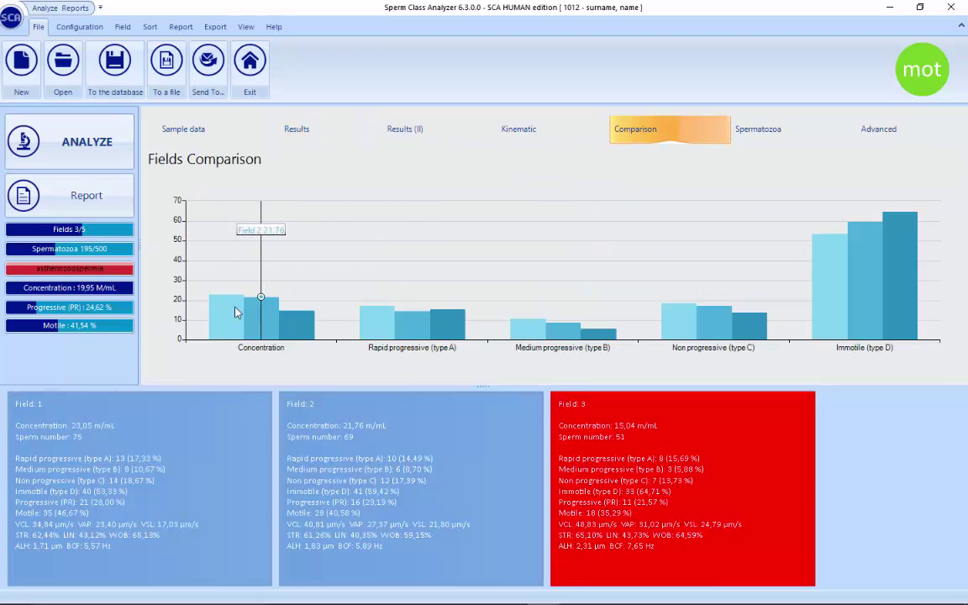
mouse_move(324, 331)
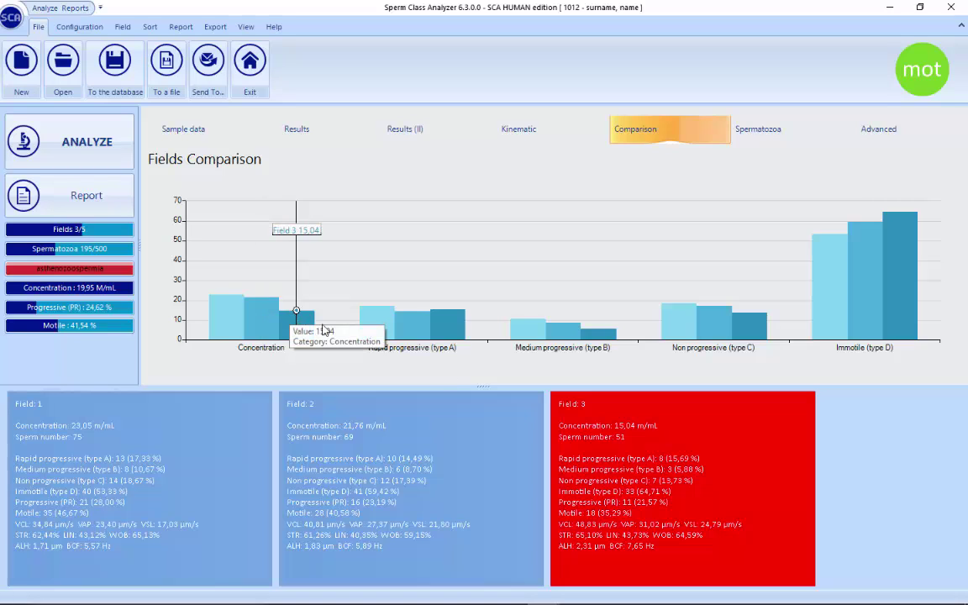
right_click(680, 478)
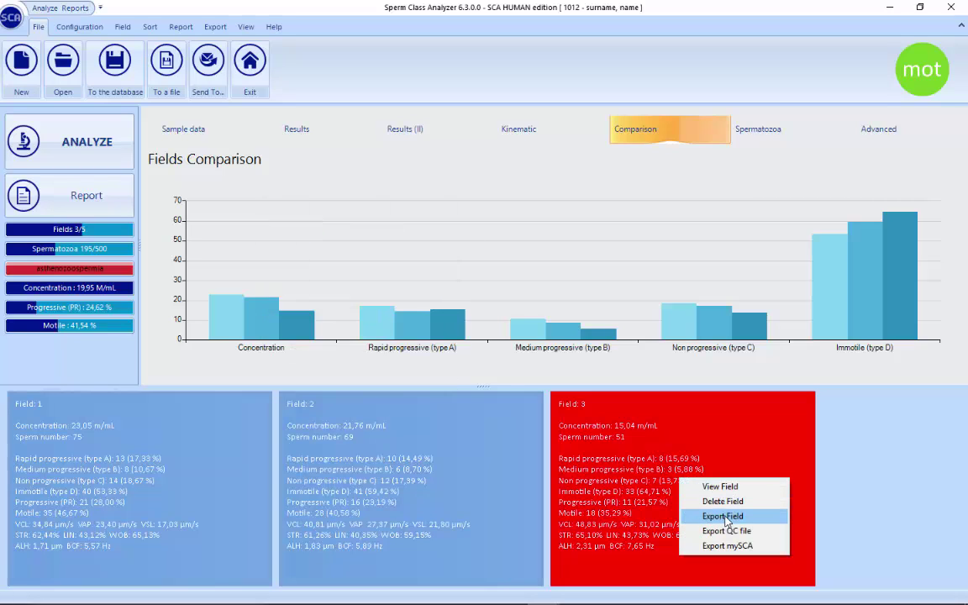
left_click(724, 502)
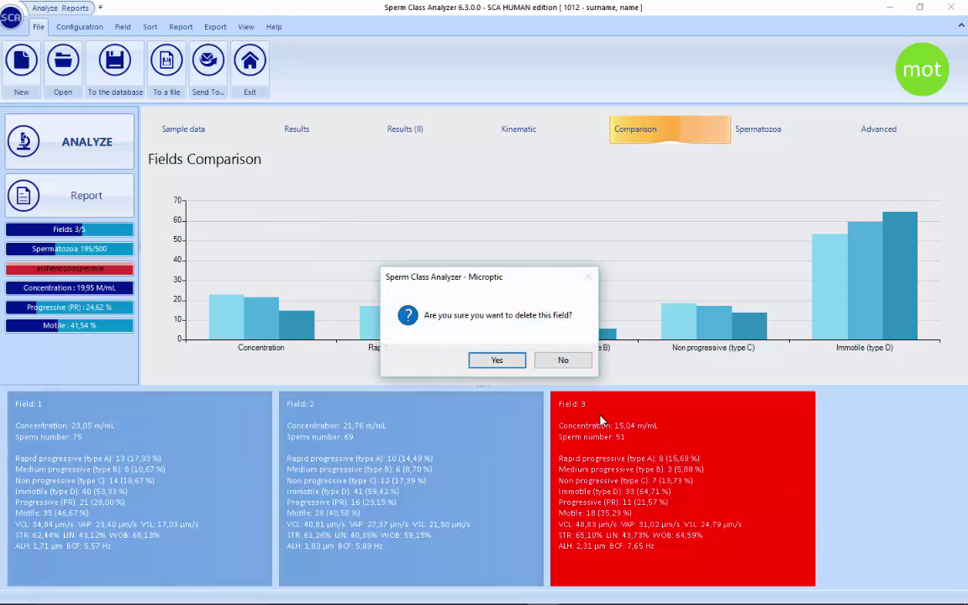
left_click(500, 361)
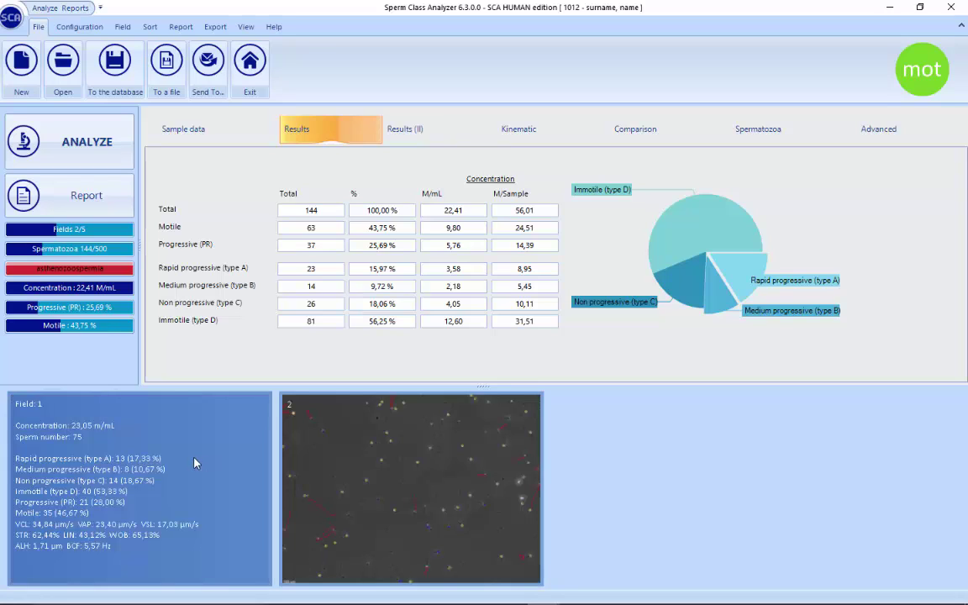
In Sort Configuration, set the Round cells marker colour to yellow, keep the circle shape, and save
left_click(149, 27)
left_click(32, 58)
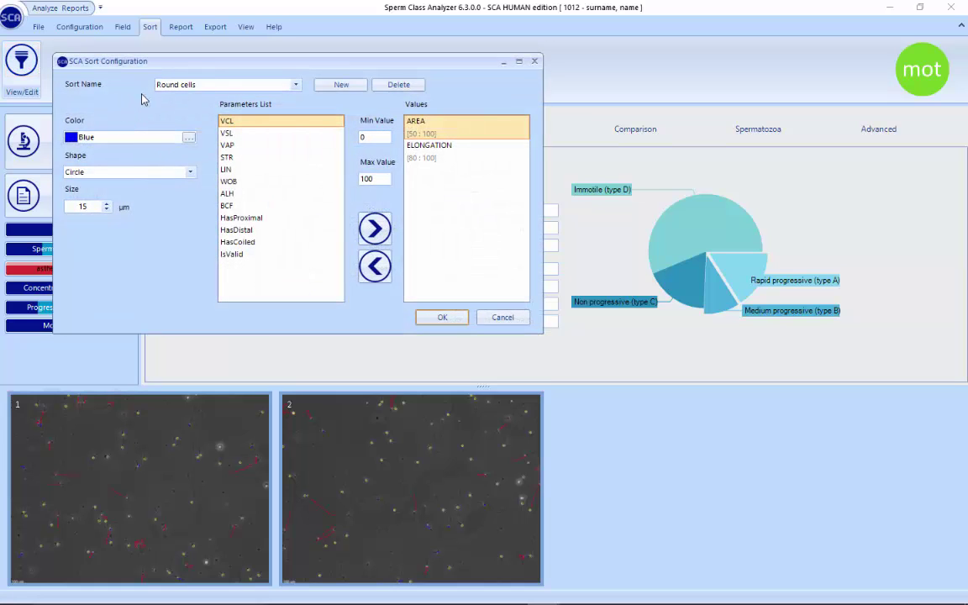
left_click(191, 138)
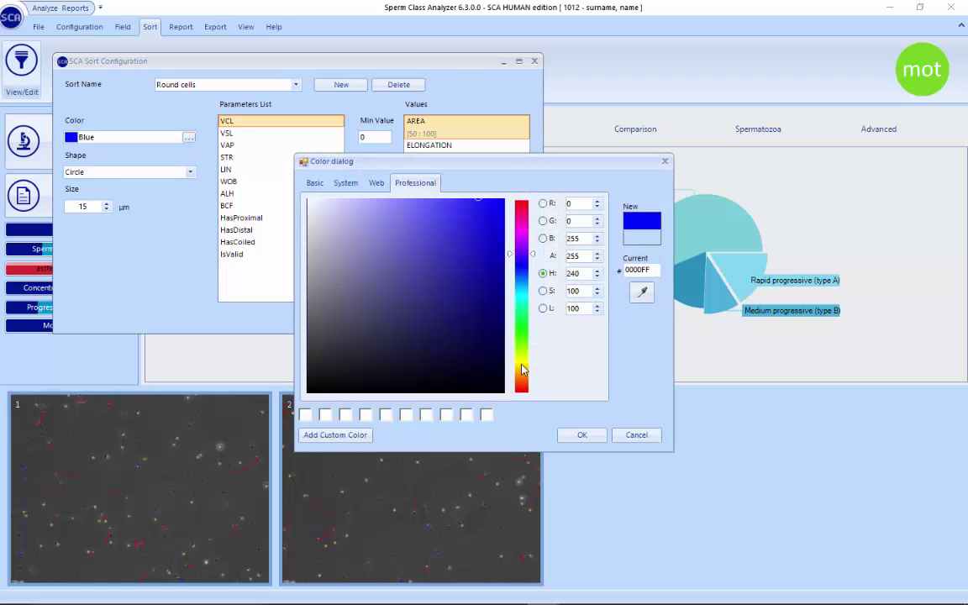
left_click(521, 364)
left_click(581, 434)
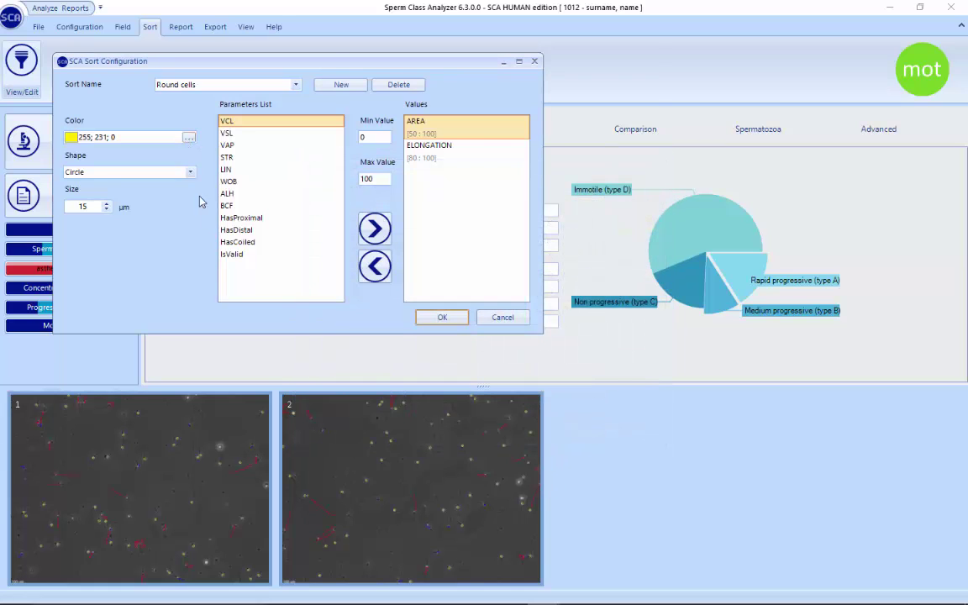
left_click(190, 173)
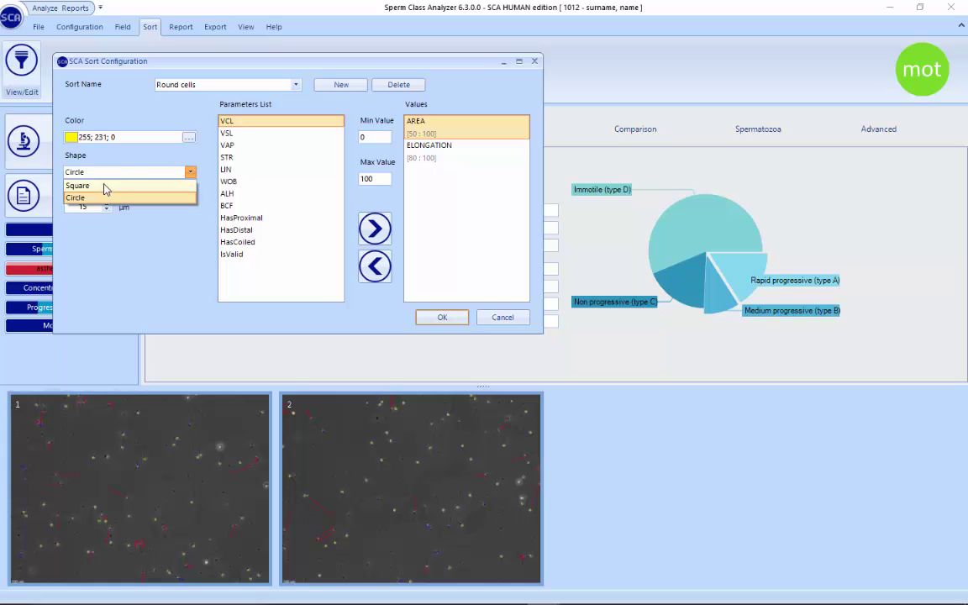
left_click(209, 128)
left_click(296, 84)
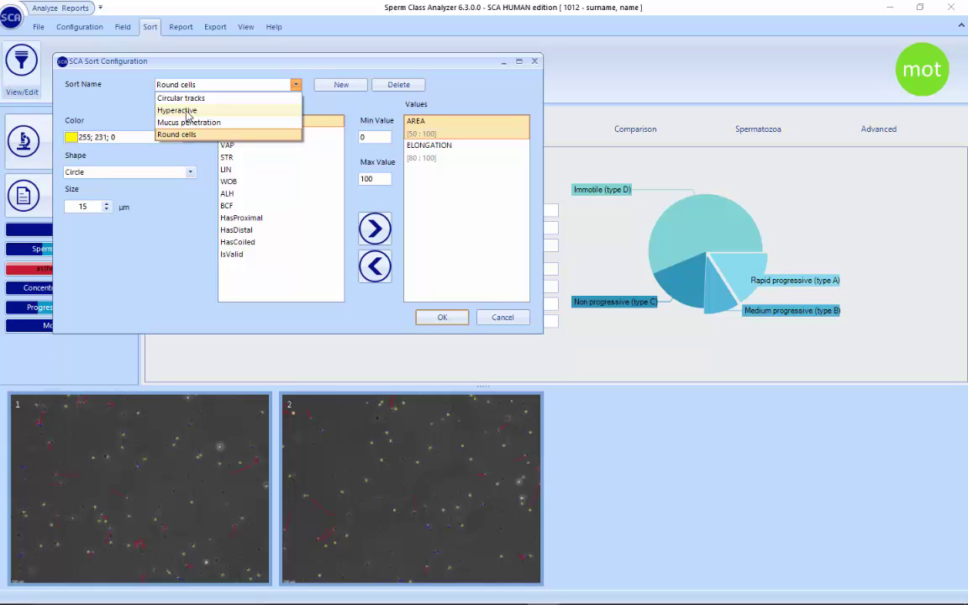
left_click(165, 194)
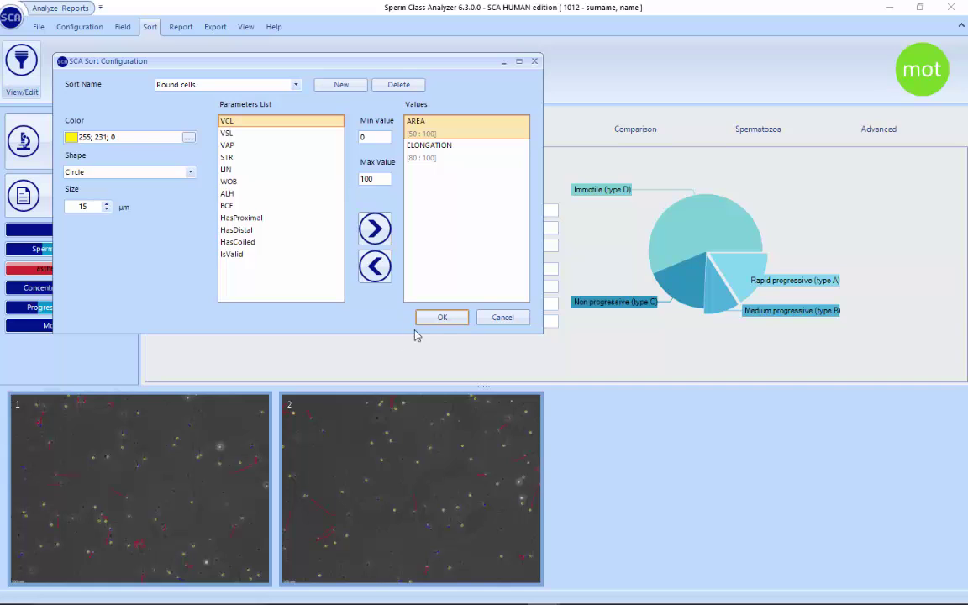
left_click(441, 319)
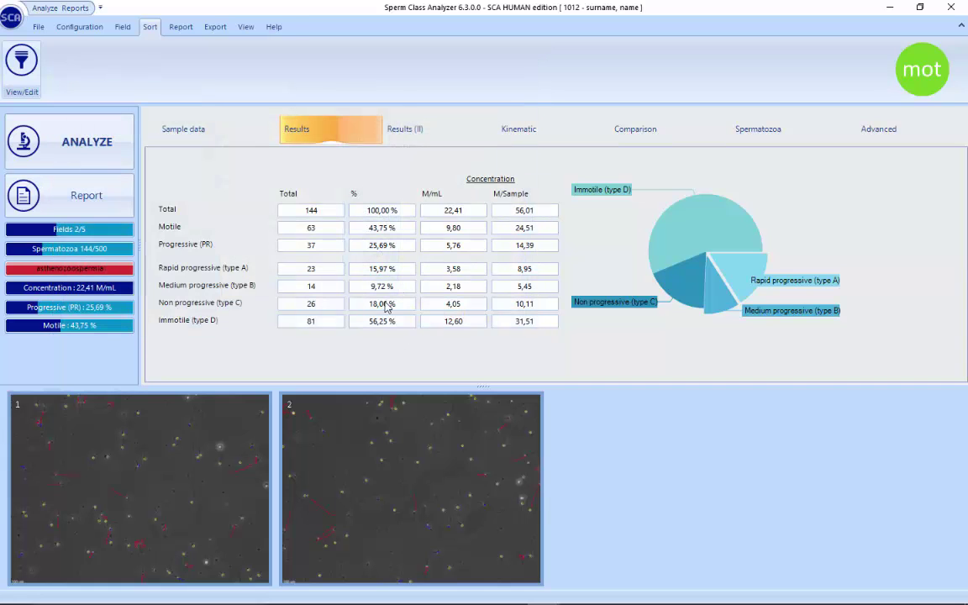
Open field 1's full analysis and box its sorted sperm on the image
double_click(190, 497)
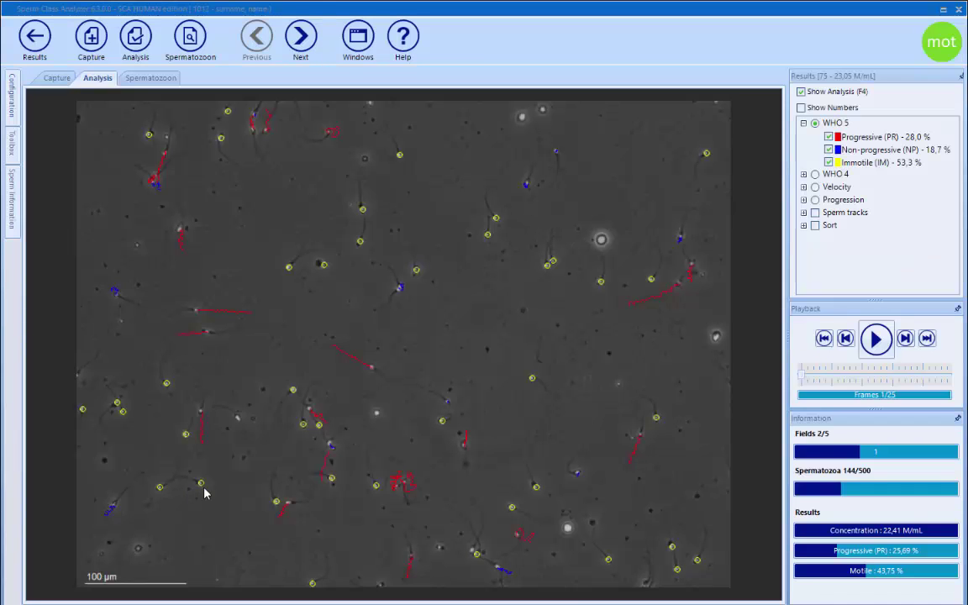
left_click(803, 225)
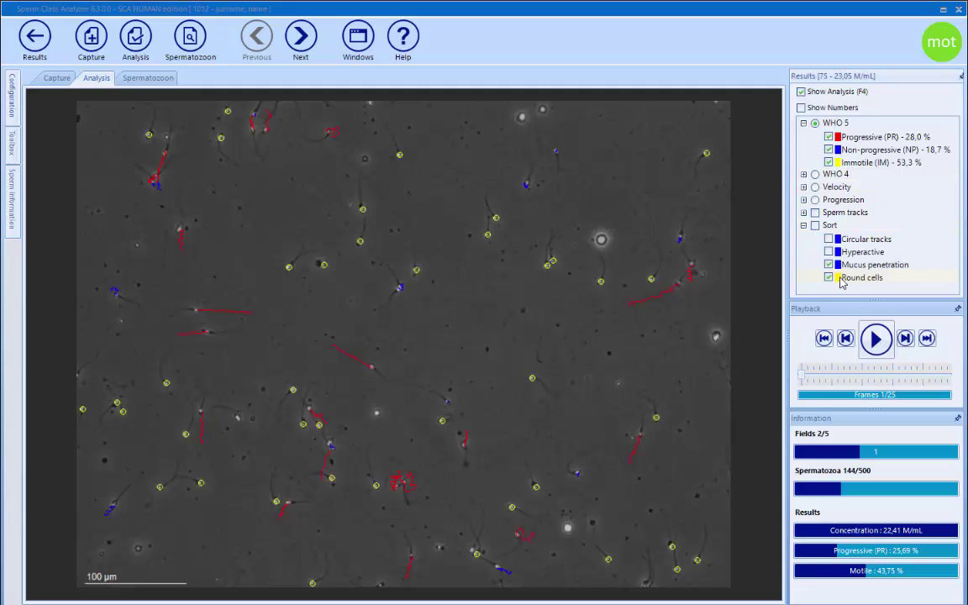
left_click(815, 225)
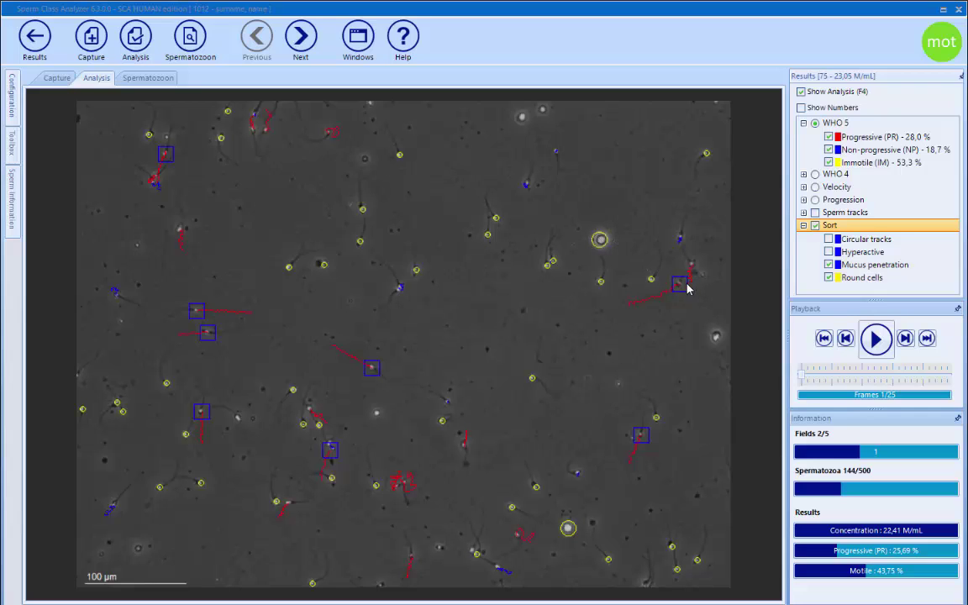
Play back field 1 and inspect spermatozoon 41's track (VCL 51,71 µm/s, LIN 87,10 %)
left_click(875, 337)
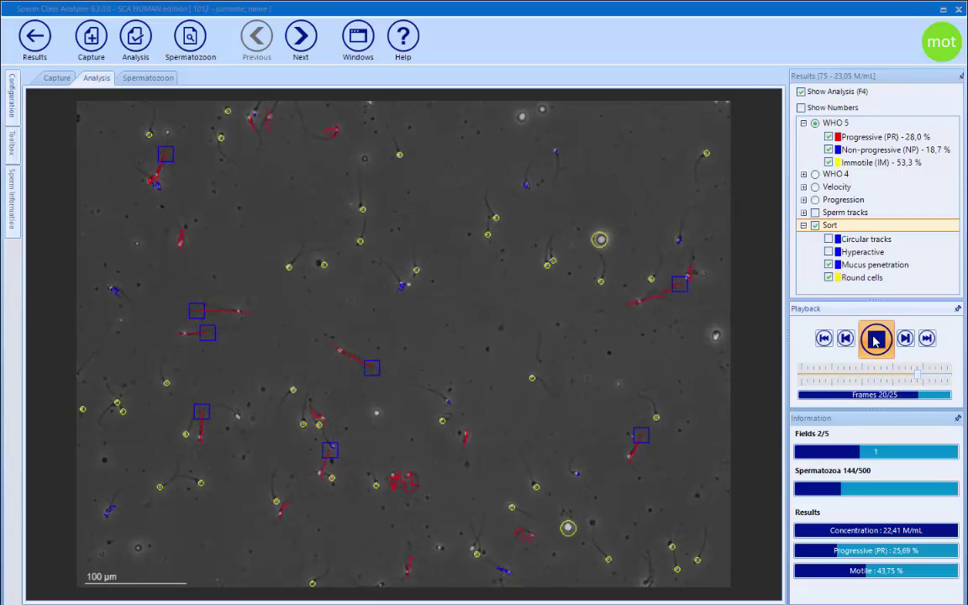
key("space")
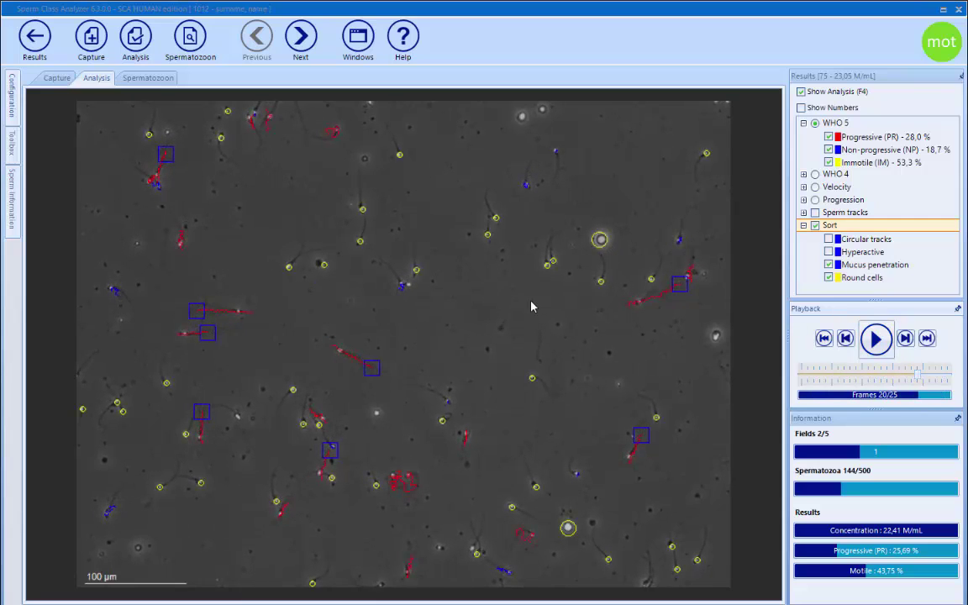
double_click(372, 371)
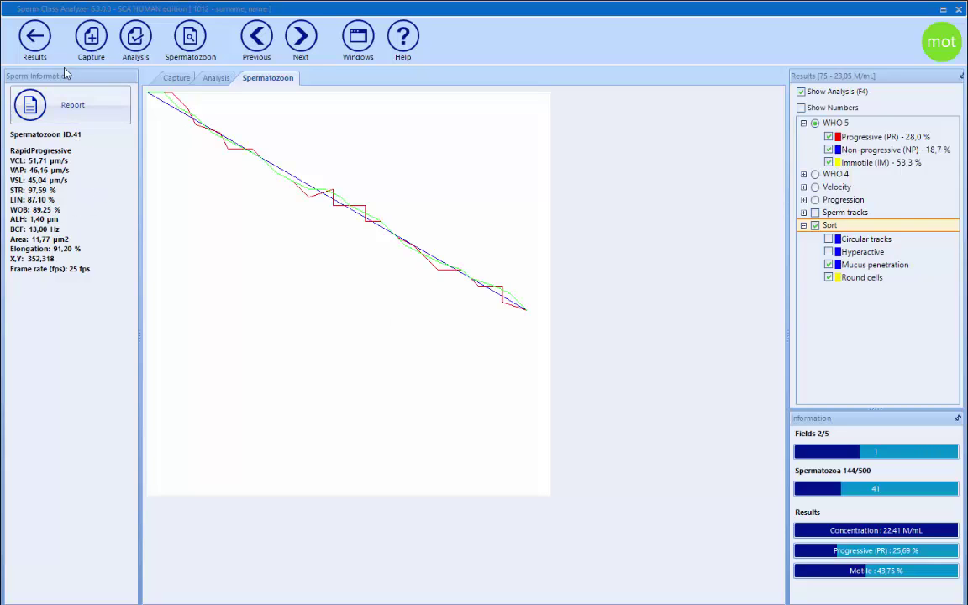
left_click(35, 38)
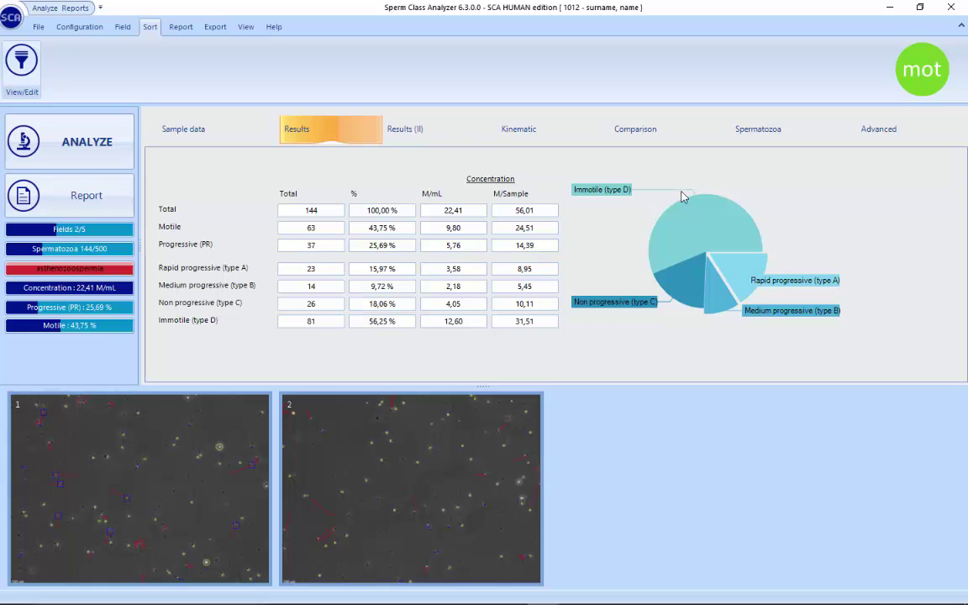
Show the per-spermatozoon parameter table, then start an MP4 export of field 2 and cancel it
left_click(758, 131)
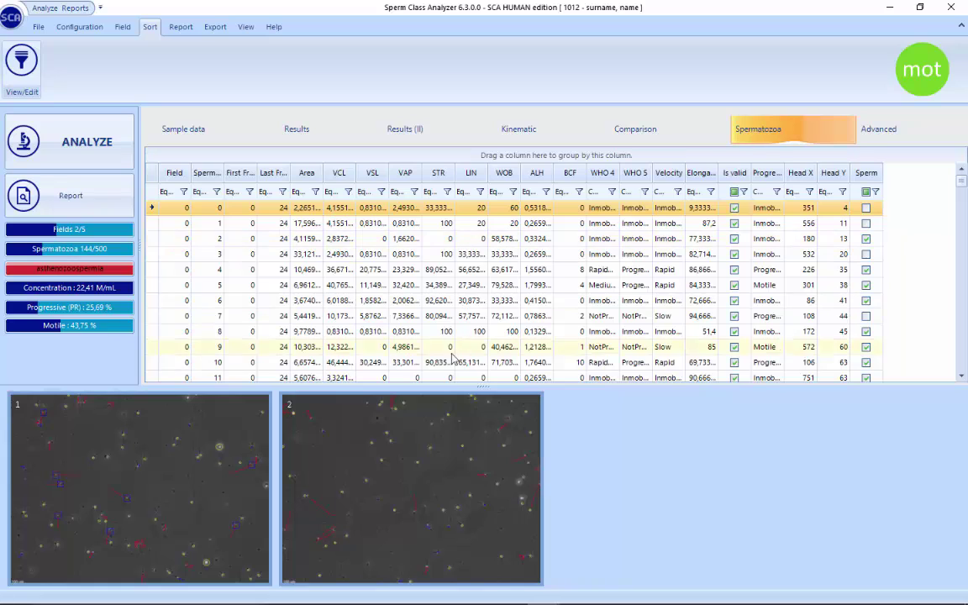
right_click(430, 470)
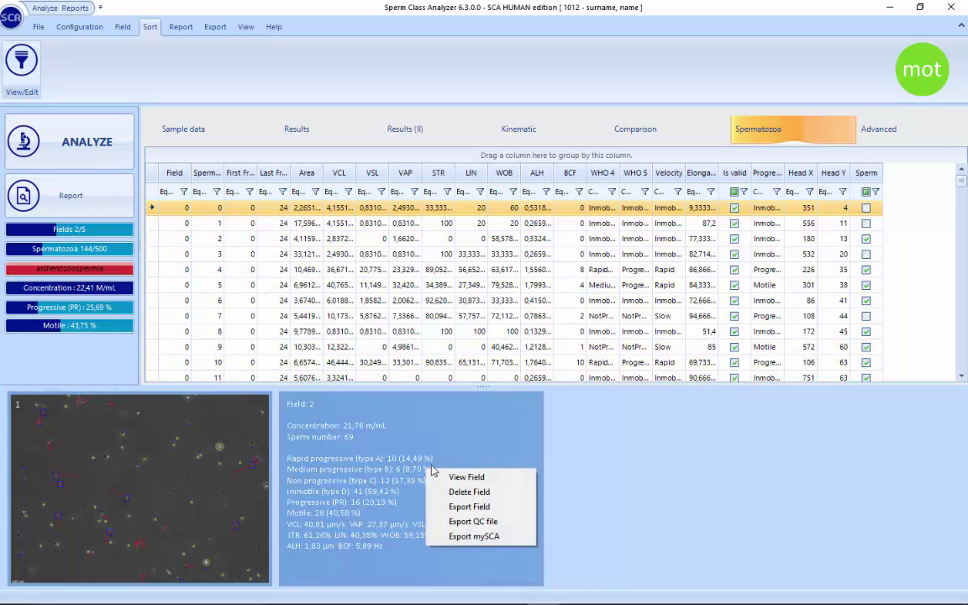
left_click(470, 507)
left_click(353, 317)
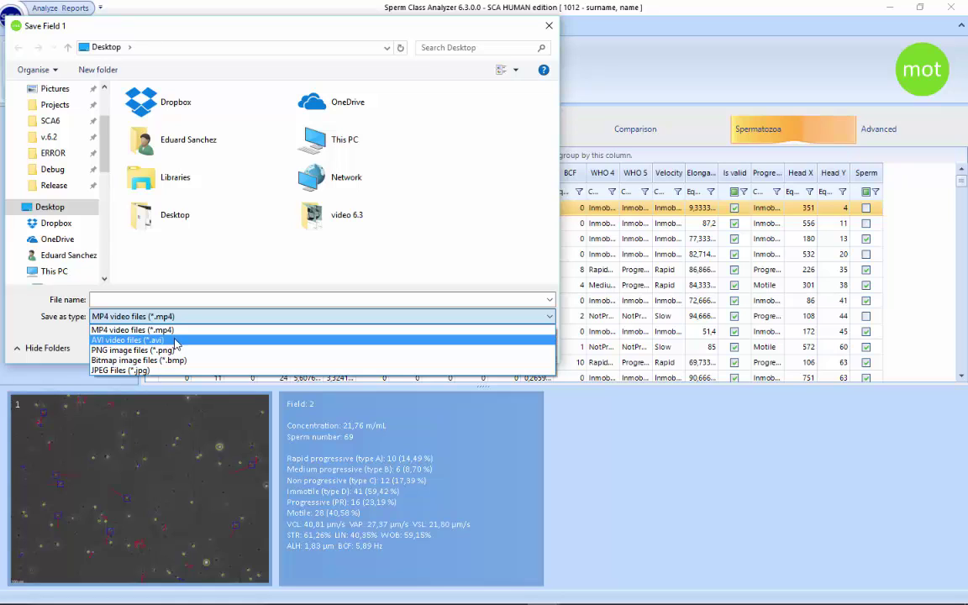
left_click(203, 300)
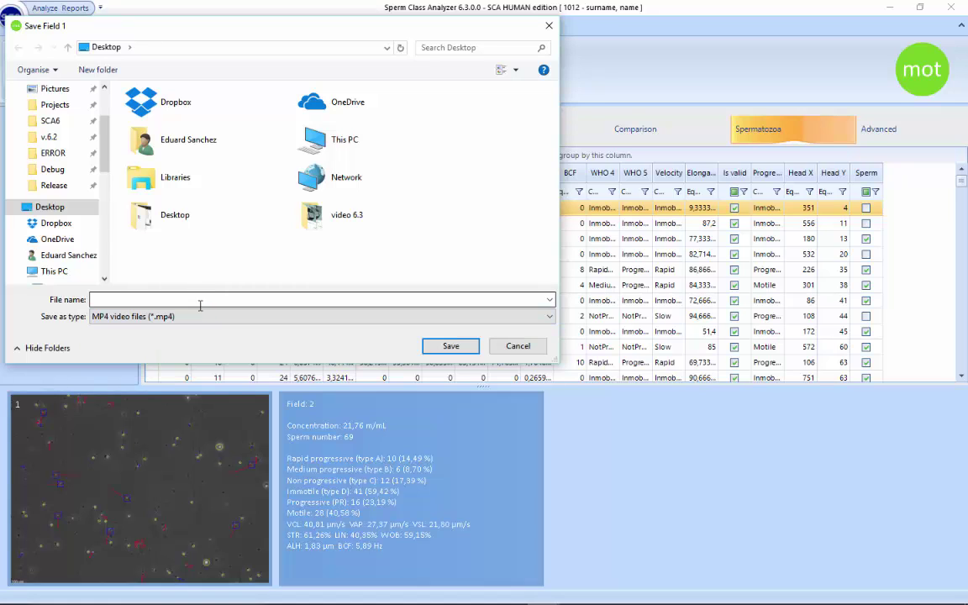
left_click(518, 346)
Reopen and dismiss field 2's actions, then bring up the File commands
right_click(423, 459)
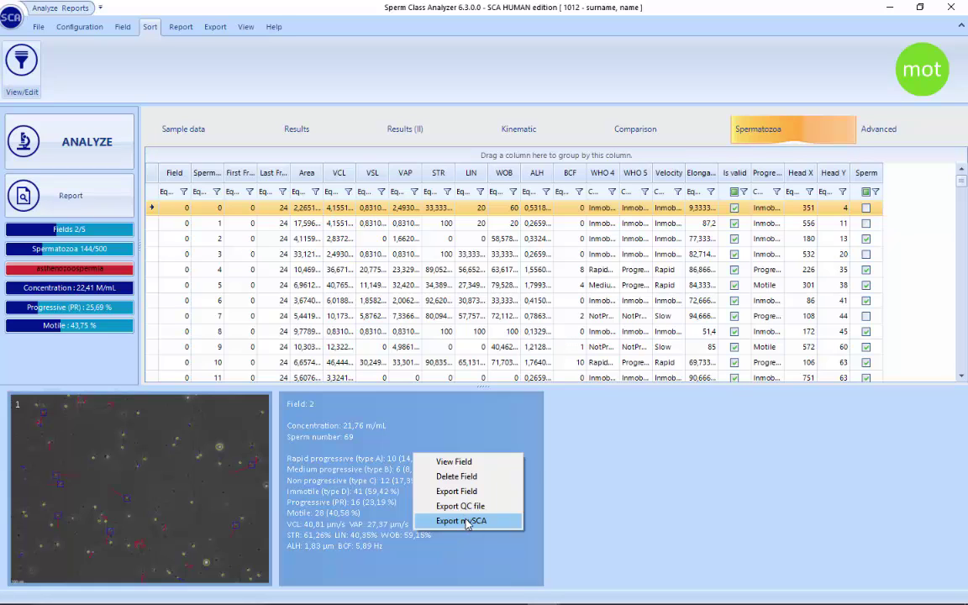
left_click(383, 499)
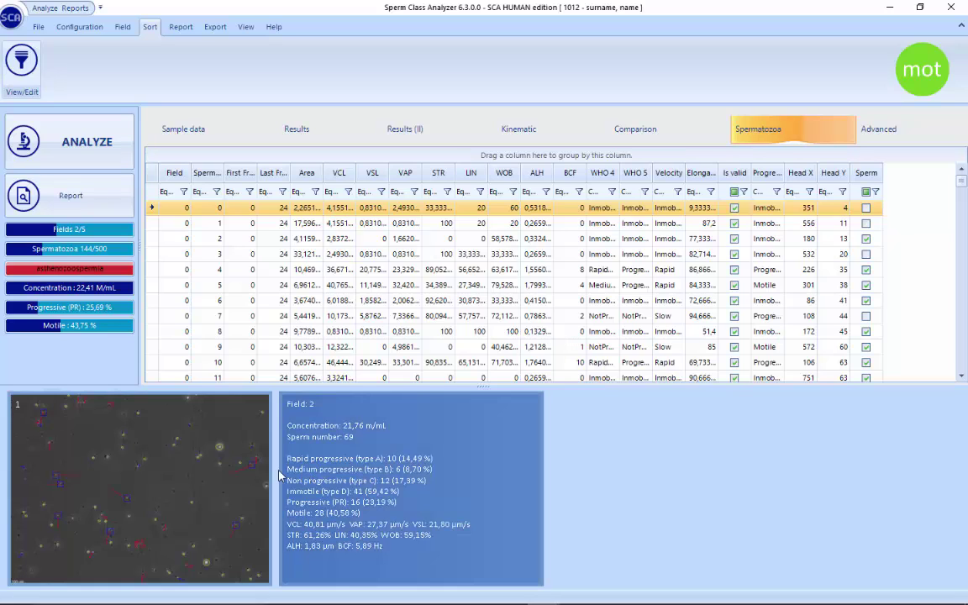
left_click(37, 27)
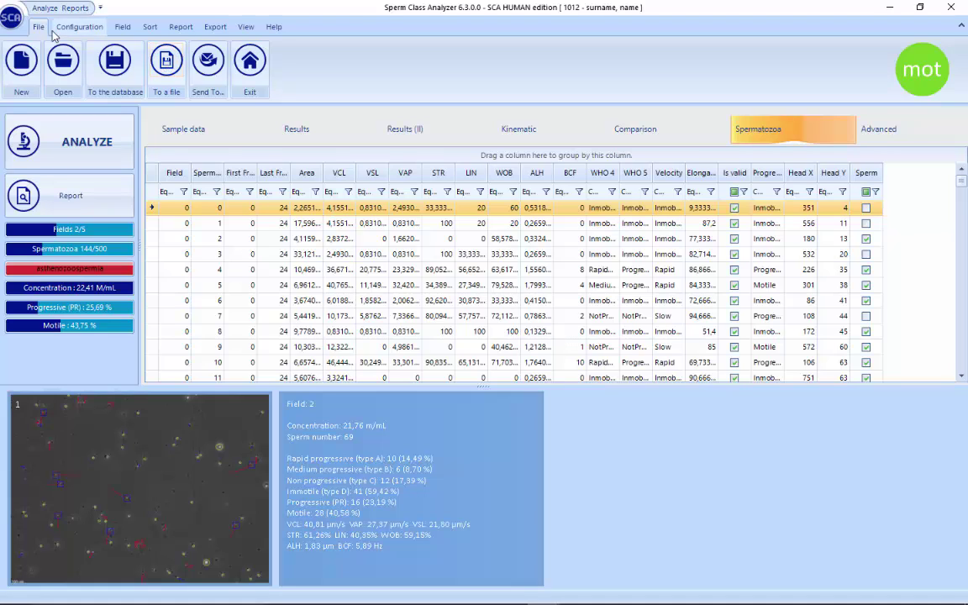
Keep automatic saving to the database in Configuration, then show the overall Results with 144 spermatozoa
left_click(79, 27)
left_click(23, 61)
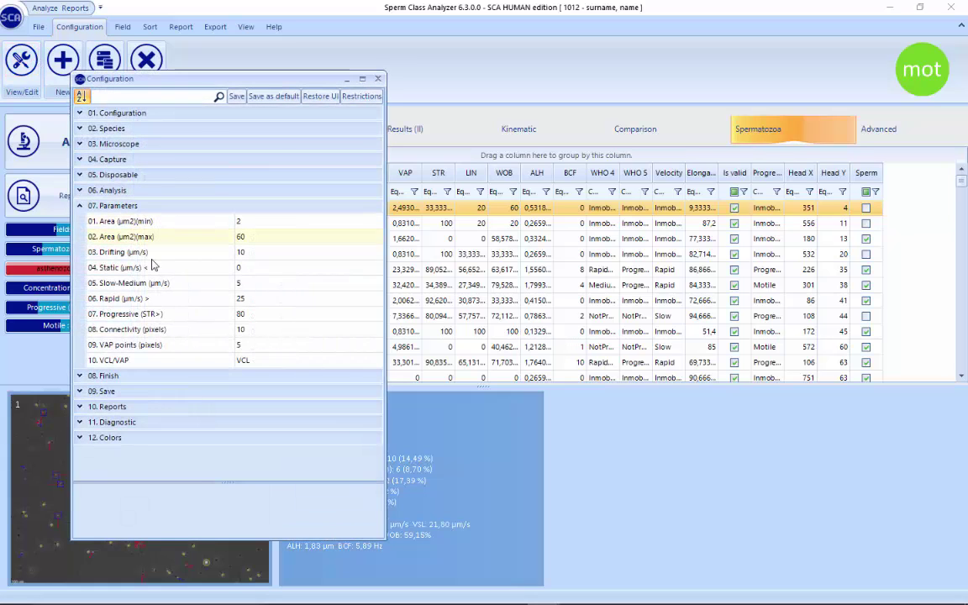
left_click(77, 391)
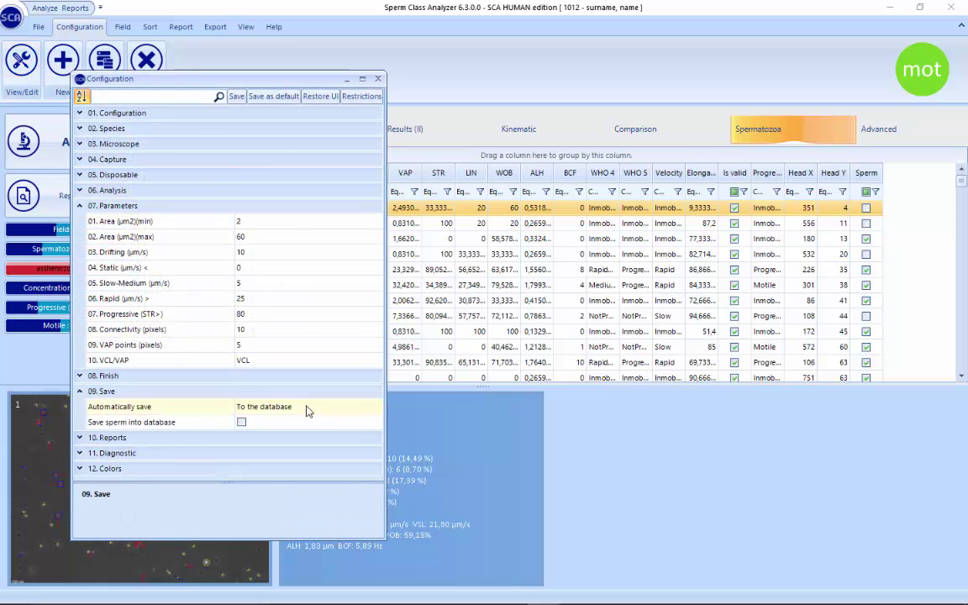
left_click(343, 408)
left_click(378, 408)
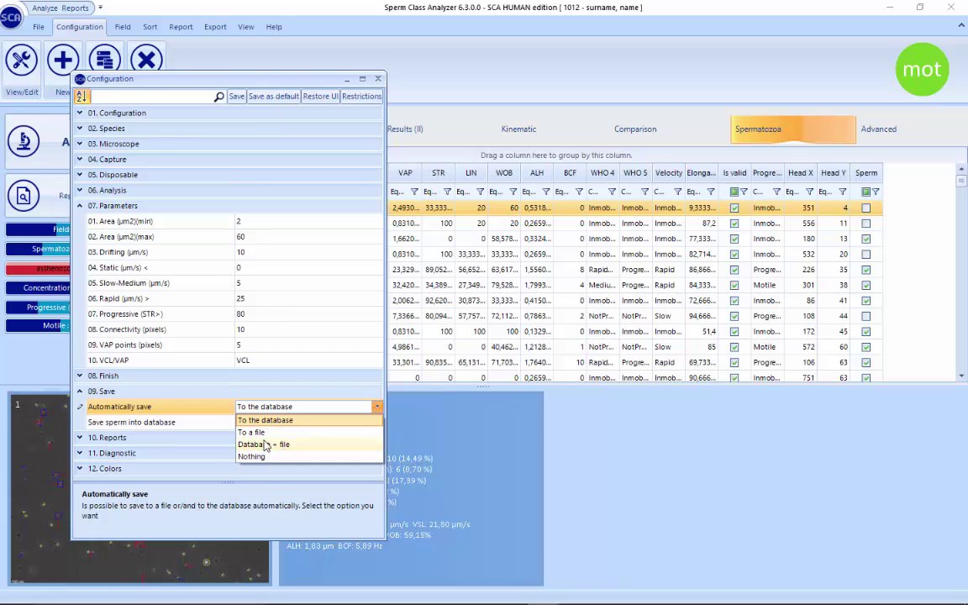
left_click(225, 415)
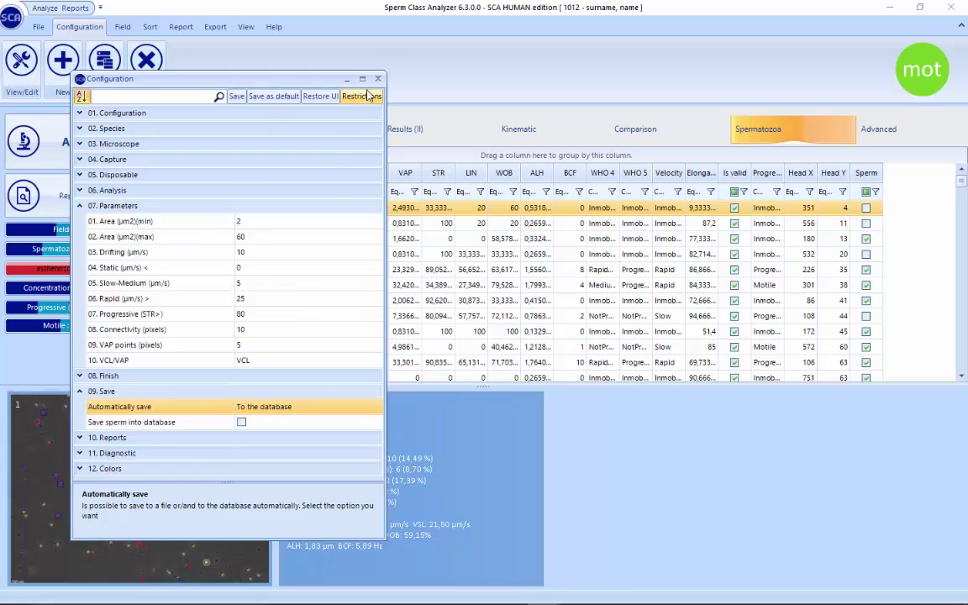
left_click(345, 78)
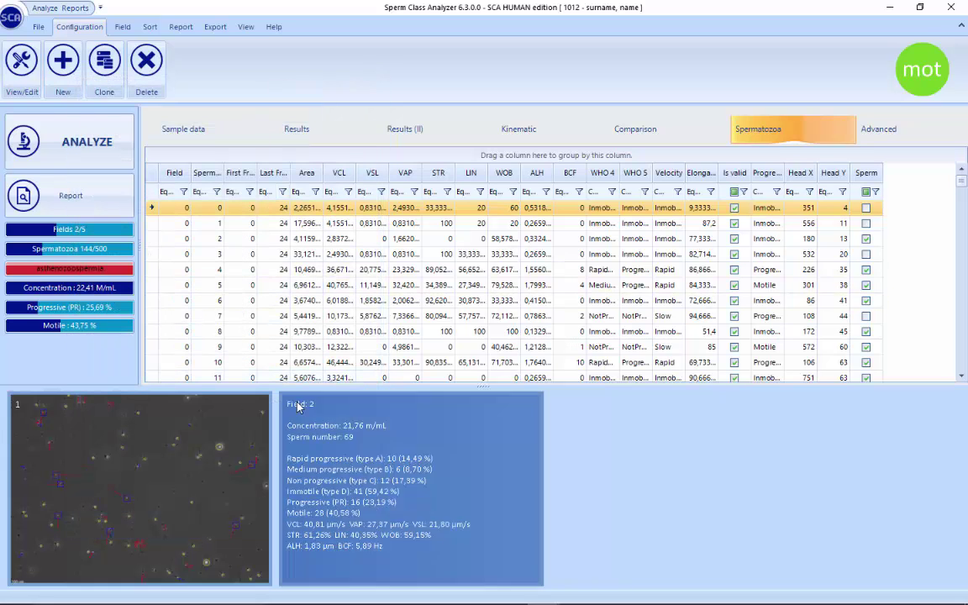
left_click(297, 128)
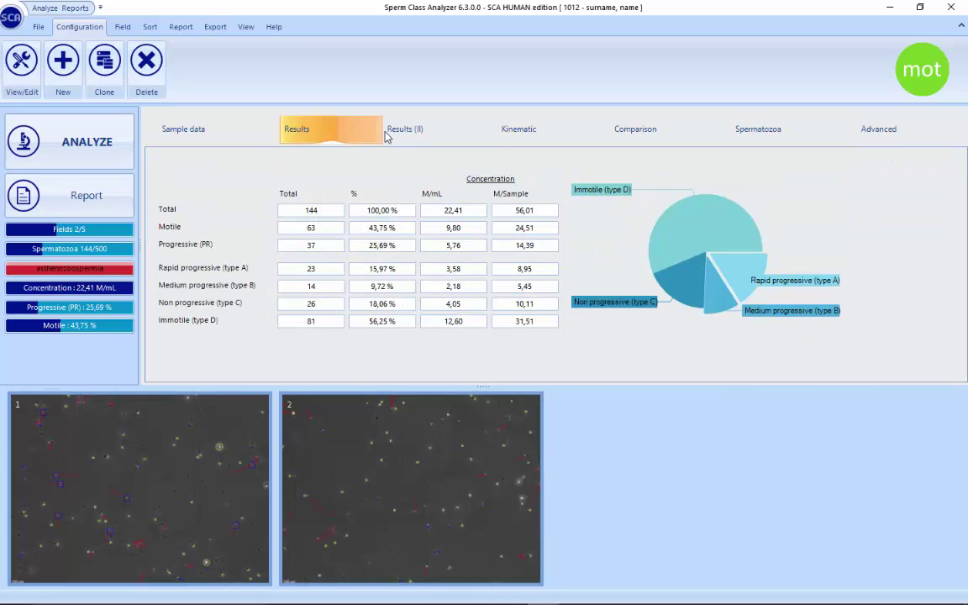
mouse_move(62, 274)
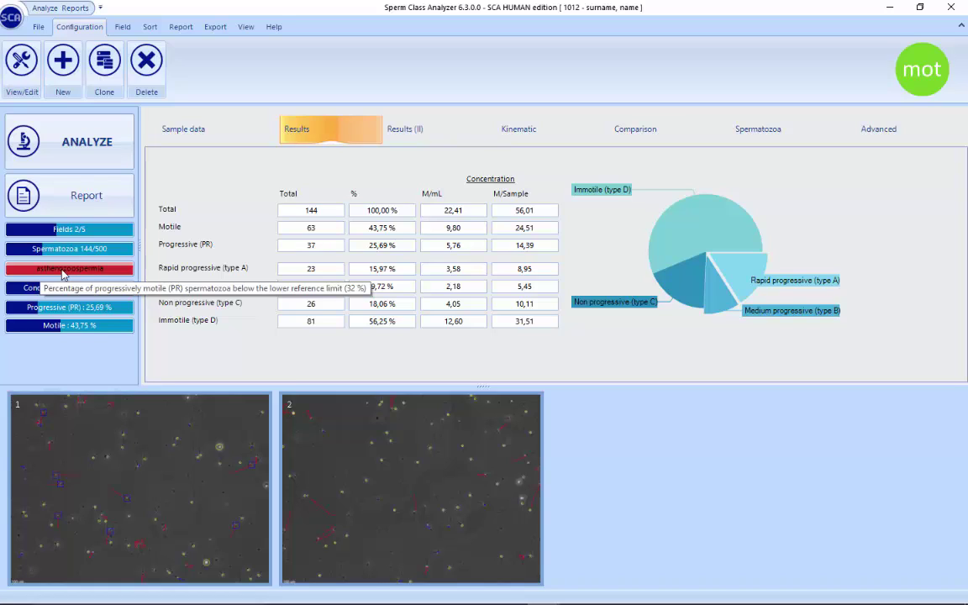
mouse_move(105, 270)
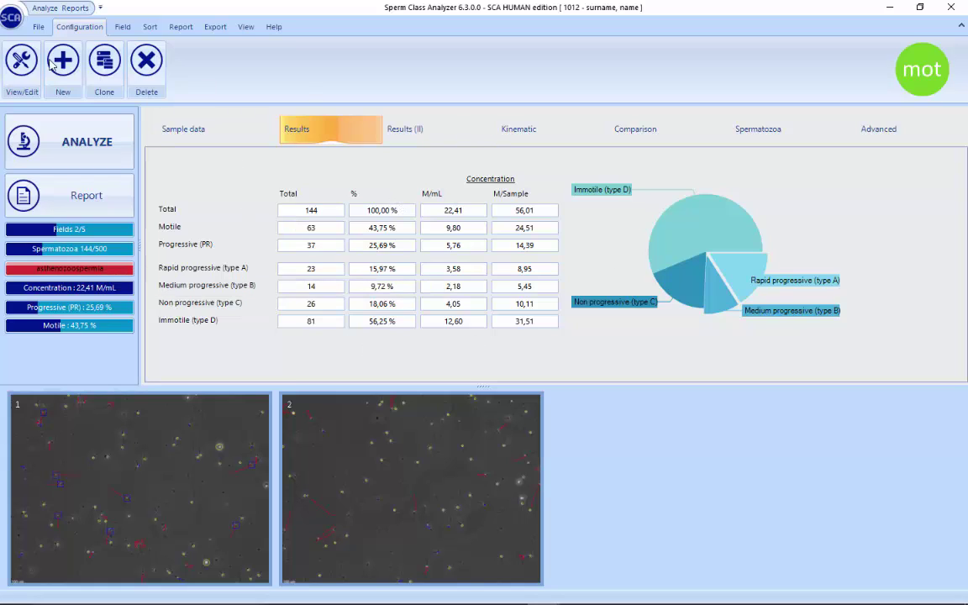
Save the current analysis and open the capture screen for a new 2_CAPACITATION motility analysis
left_click(12, 19)
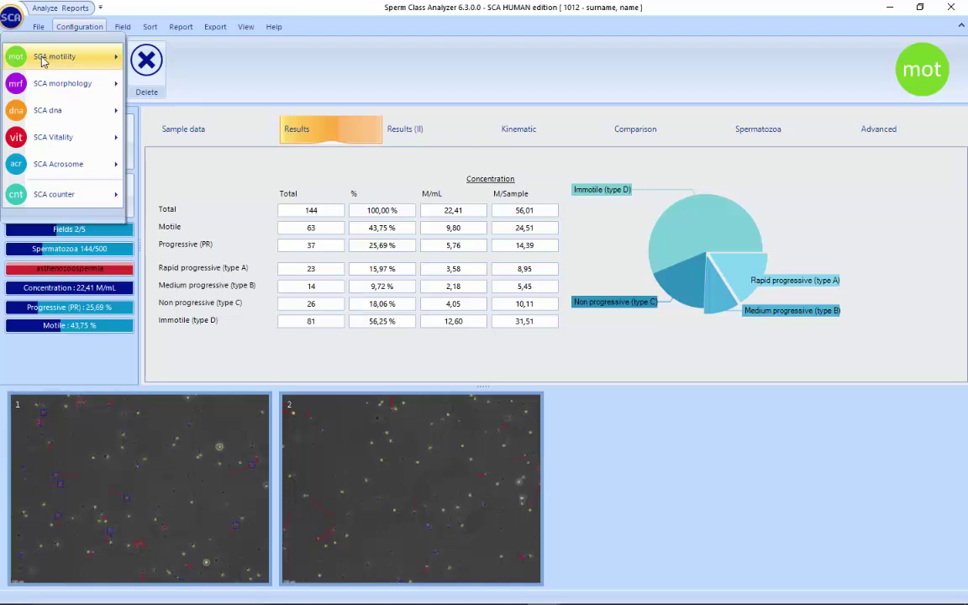
mouse_move(40, 55)
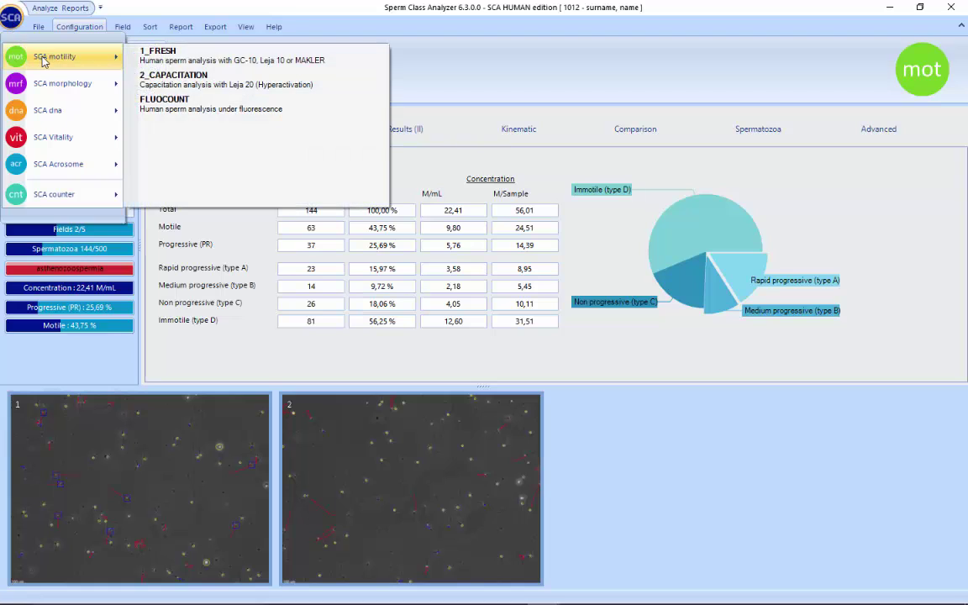
left_click(205, 85)
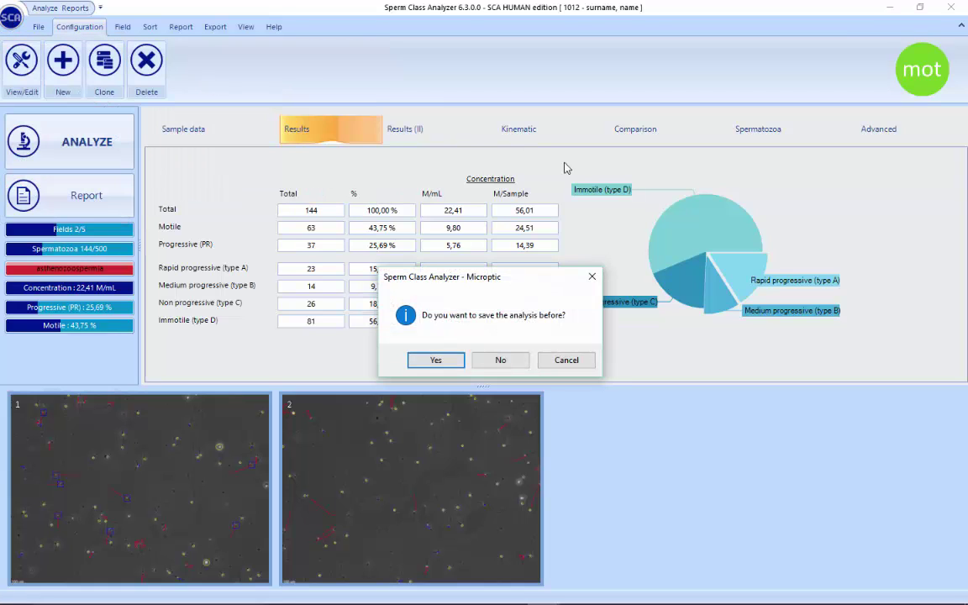
left_click(436, 361)
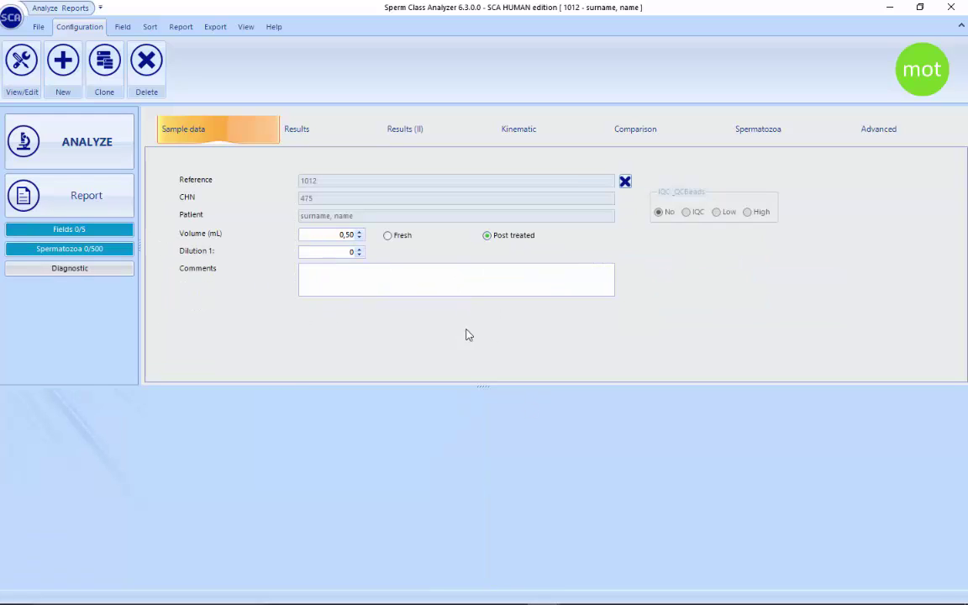
left_click(89, 142)
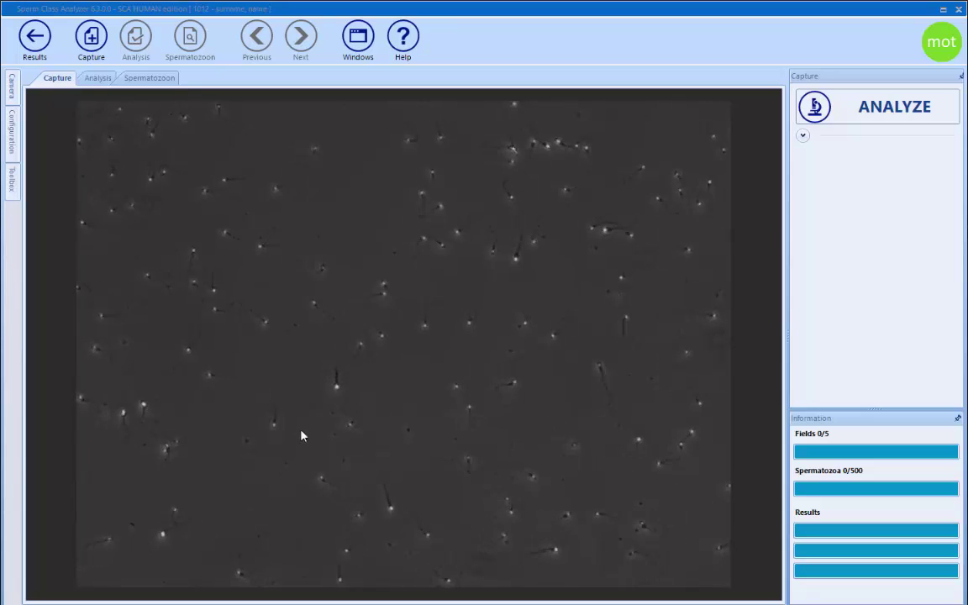
Analyse two capacitation fields and mark hyperactive sperm instead of mucus penetration sperm
left_click(832, 112)
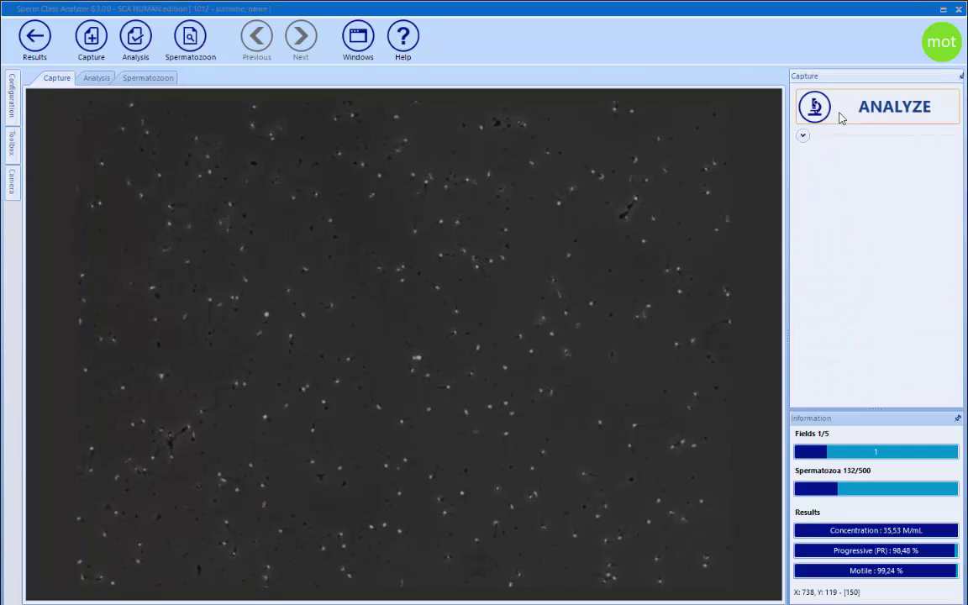
left_click(840, 116)
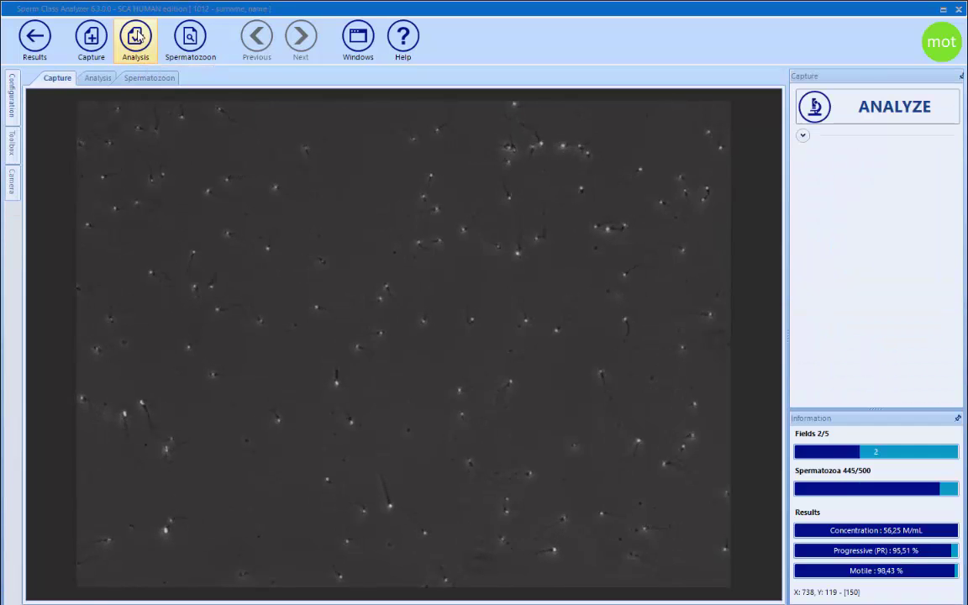
left_click(136, 35)
left_click(828, 251)
left_click(829, 264)
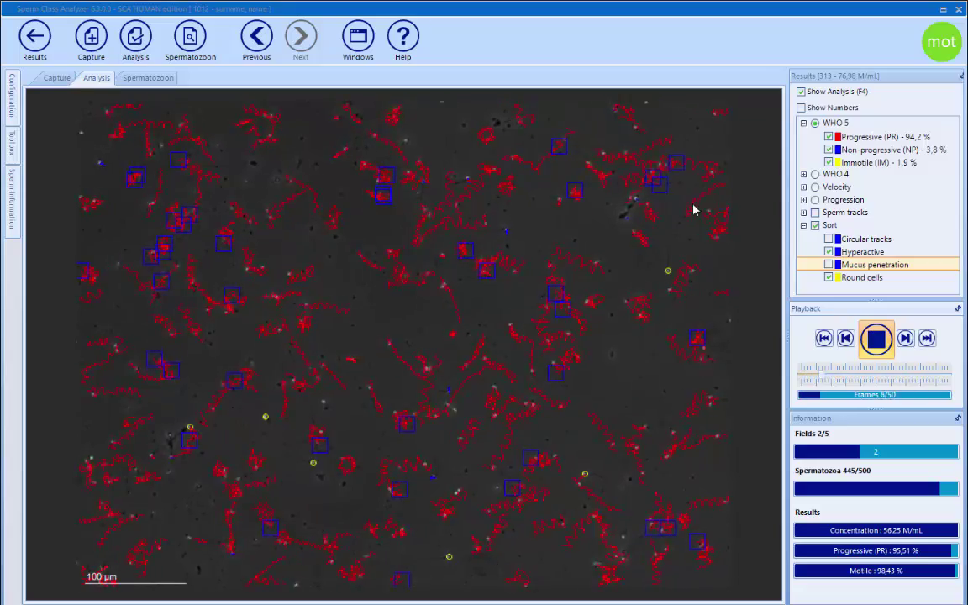
Stop playback and review the hyperactive results (55 hyperactive, 12,6 %) on Results (II)
left_click(877, 341)
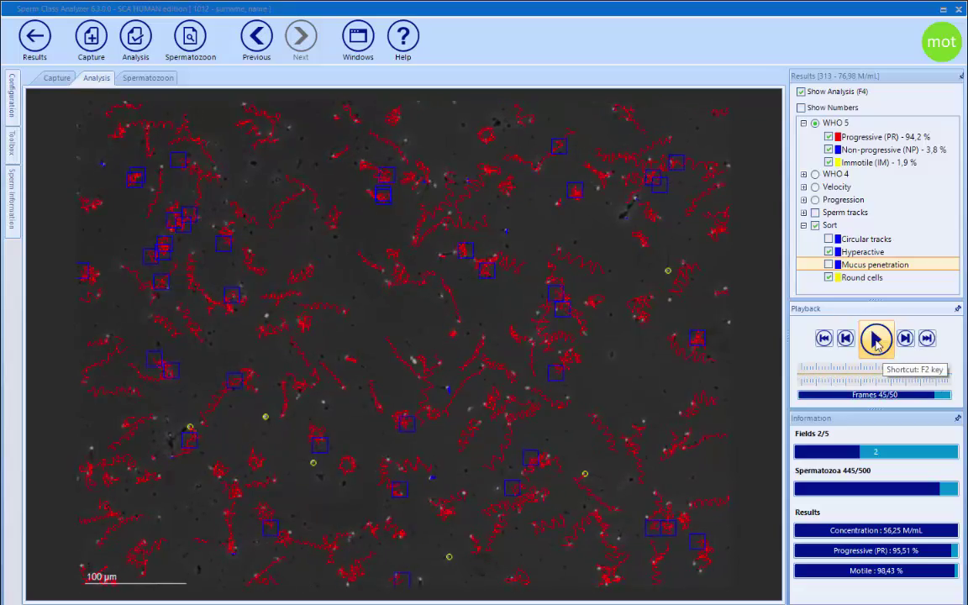
left_click(34, 35)
left_click(370, 128)
left_click(435, 133)
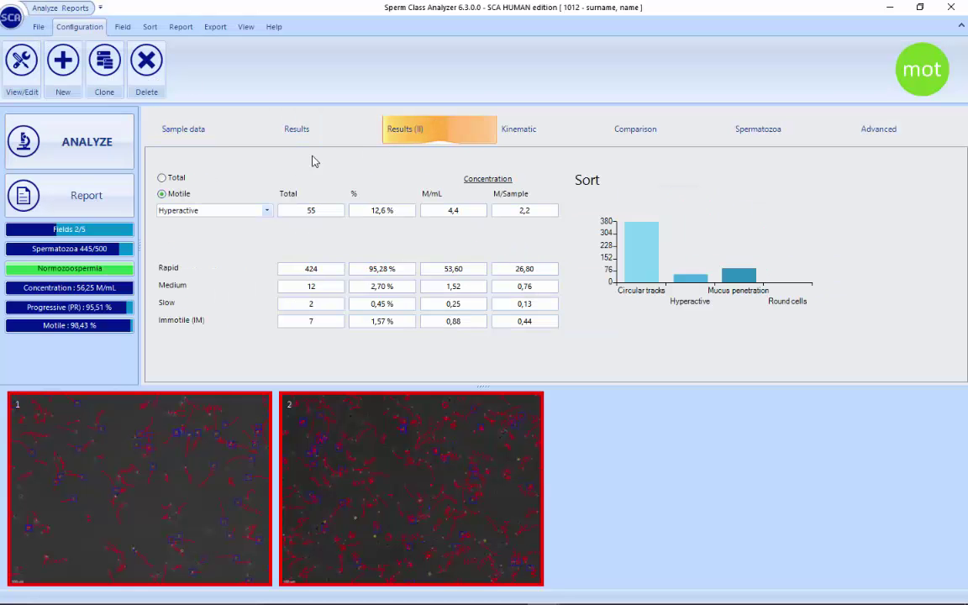
Exit the analysis reports window through File > Exit, back to sample 1012's record
left_click(395, 210)
mouse_move(348, 495)
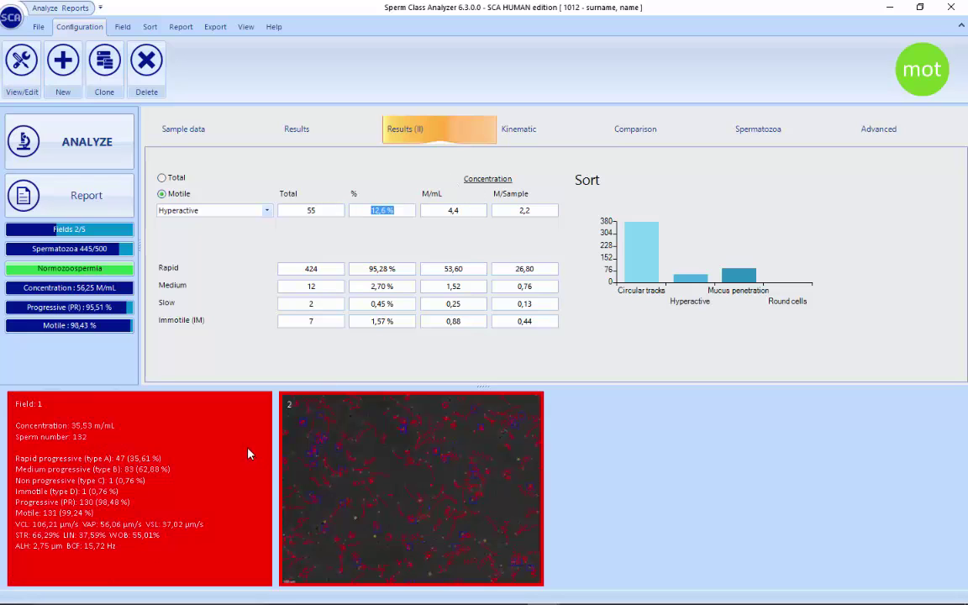
left_click(39, 26)
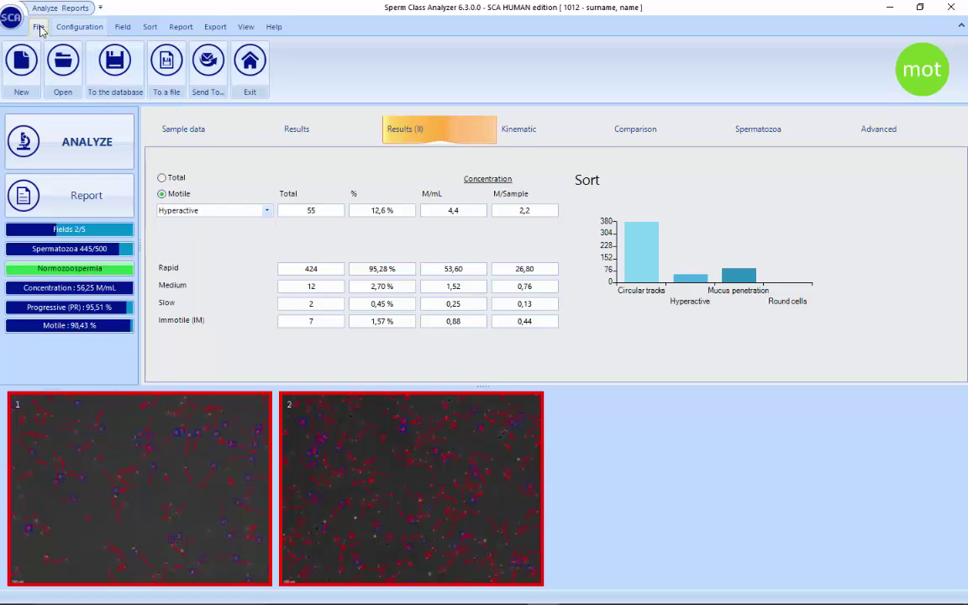
left_click(247, 68)
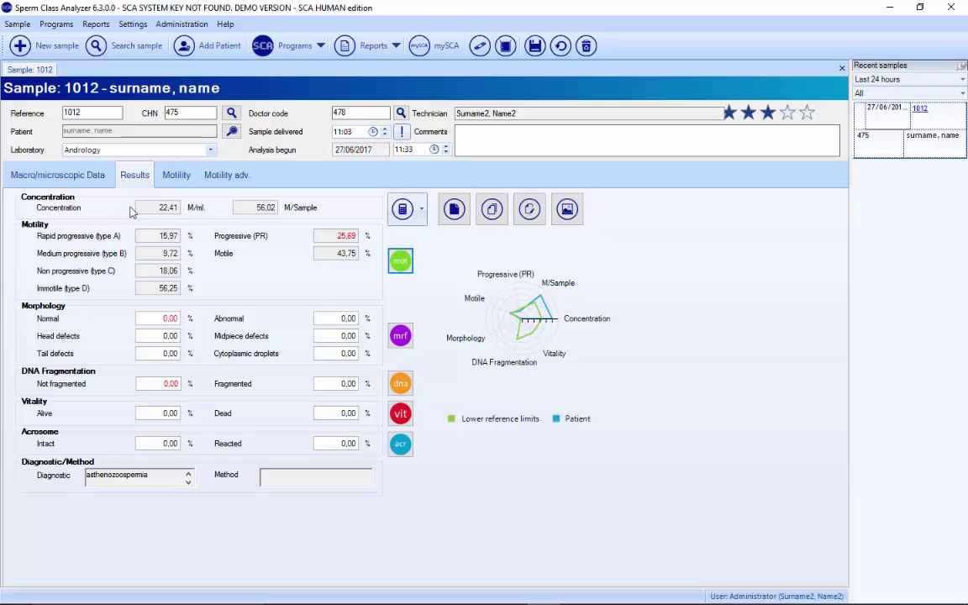
Compare Sample 1012's post-treated and fresh motility tables, then open the mrf morphology configurations
left_click(172, 175)
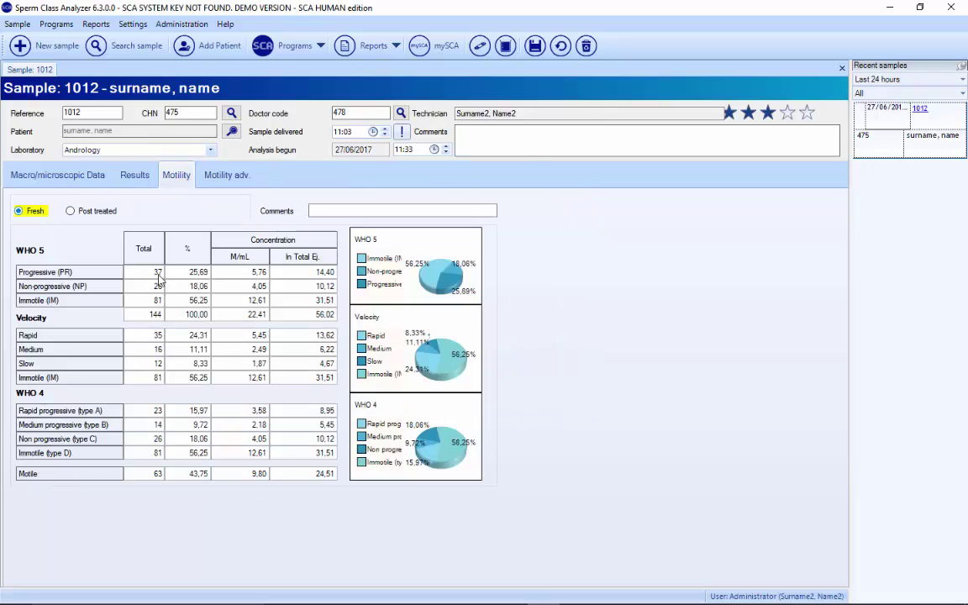
left_click(76, 210)
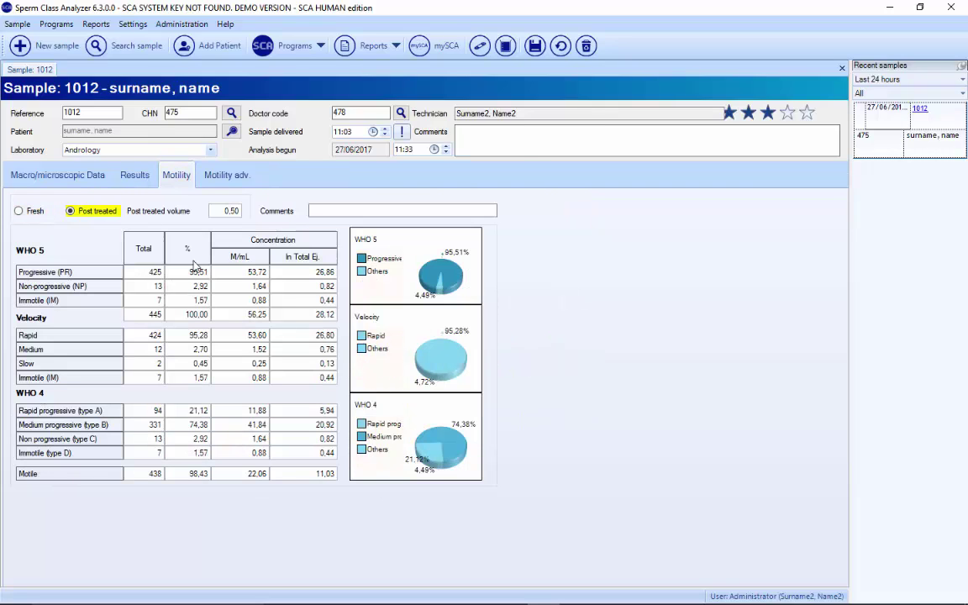
left_click(25, 211)
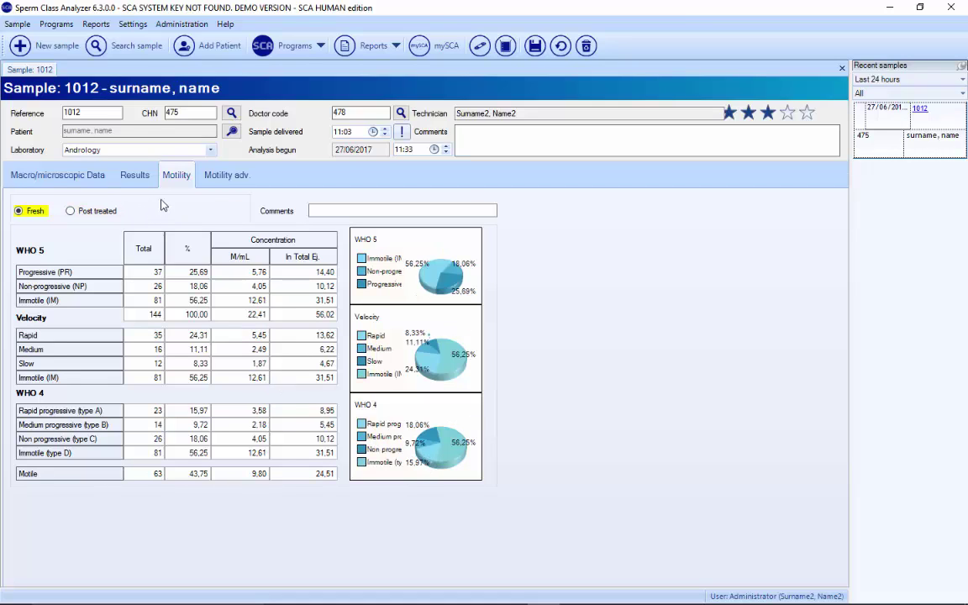
left_click(144, 176)
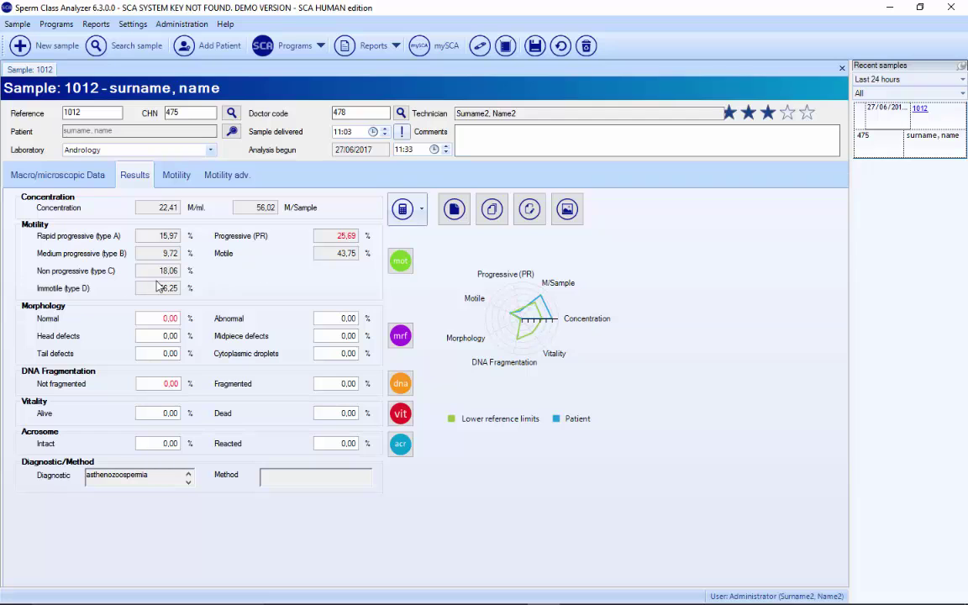
left_click(401, 336)
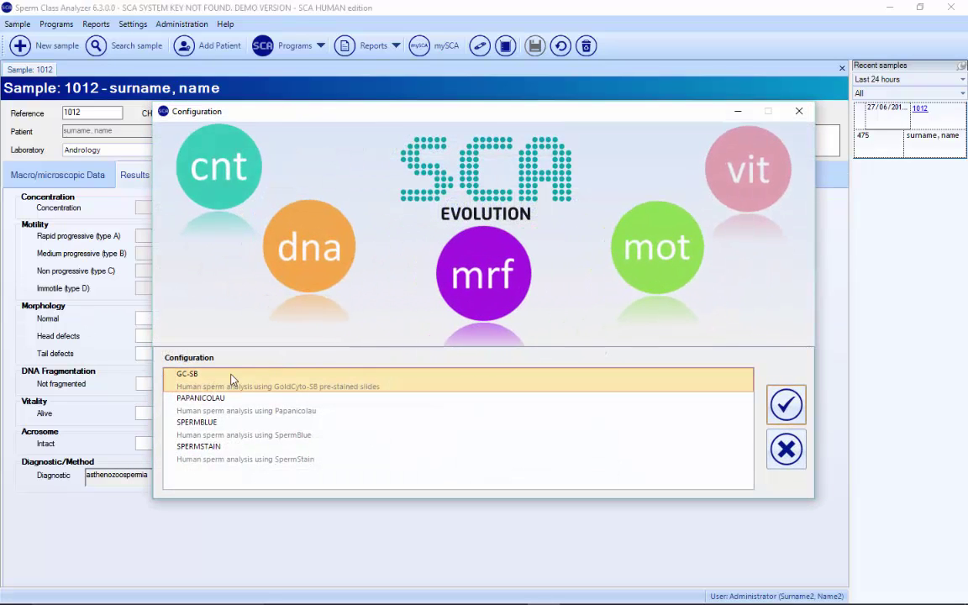
Confirm GC-SB and analyse the first stained field: 4 spermatozoa, 25 % normal
left_click(784, 407)
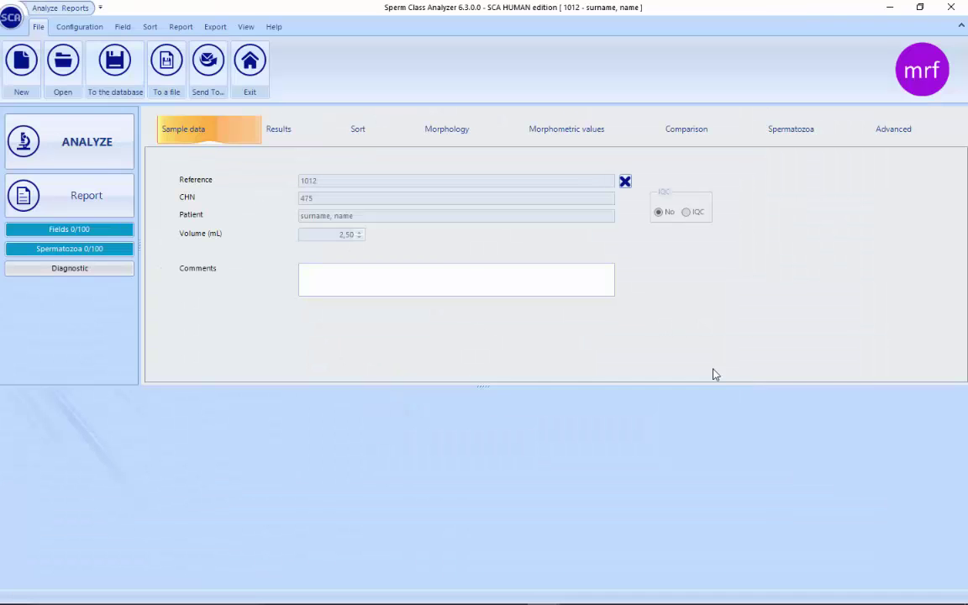
left_click(86, 144)
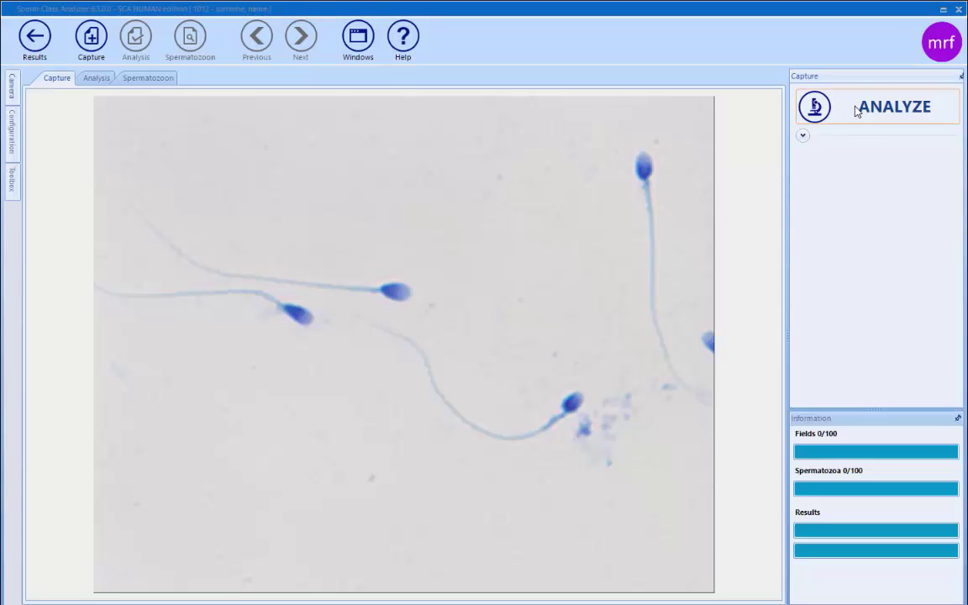
left_click(856, 111)
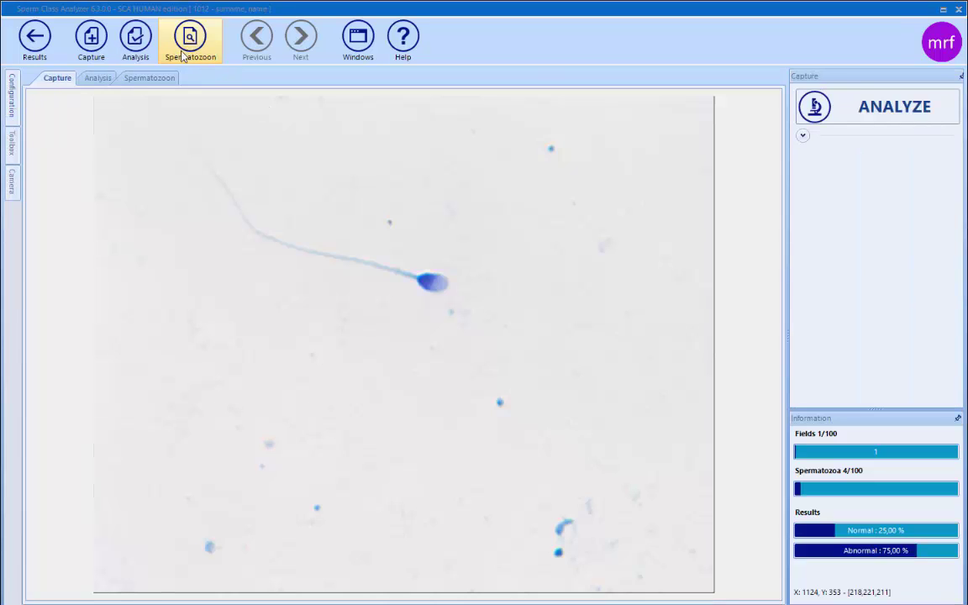
View the field's sperm classification and open the morphology analysis Parameters
left_click(142, 46)
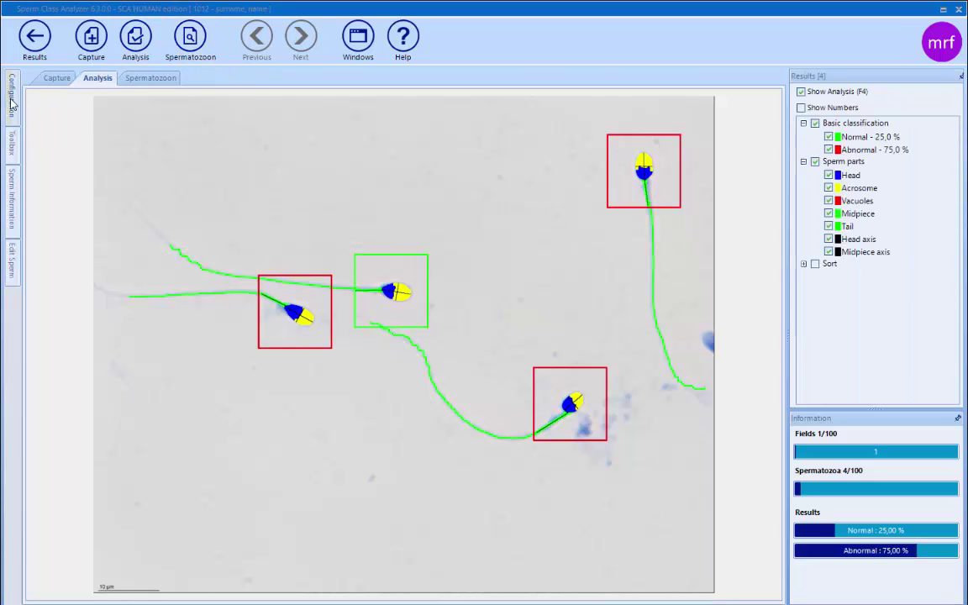
mouse_move(11, 94)
left_click(100, 265)
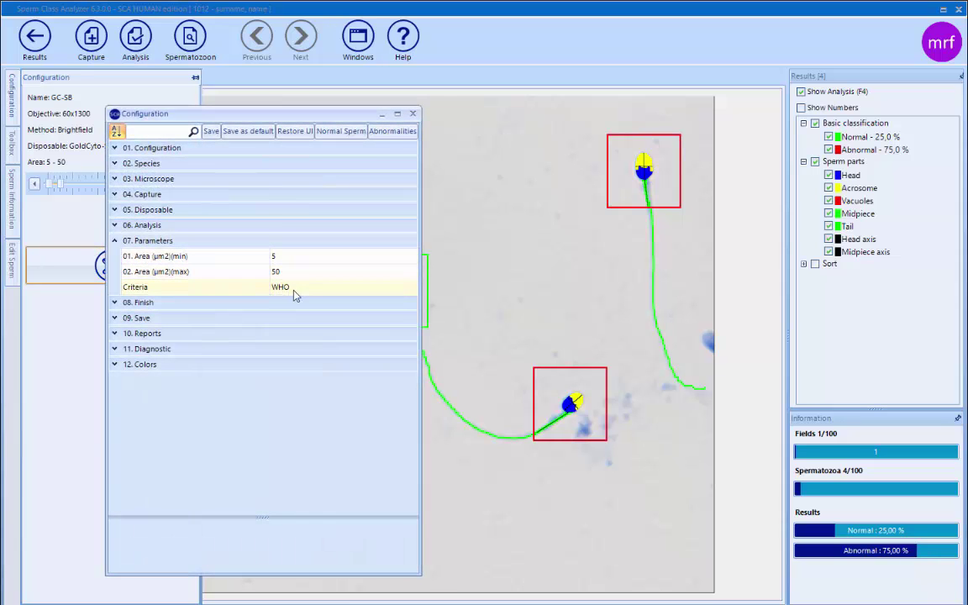
Keep WHO as the classification criteria and review the normal sperm limits without changes
left_click(310, 288)
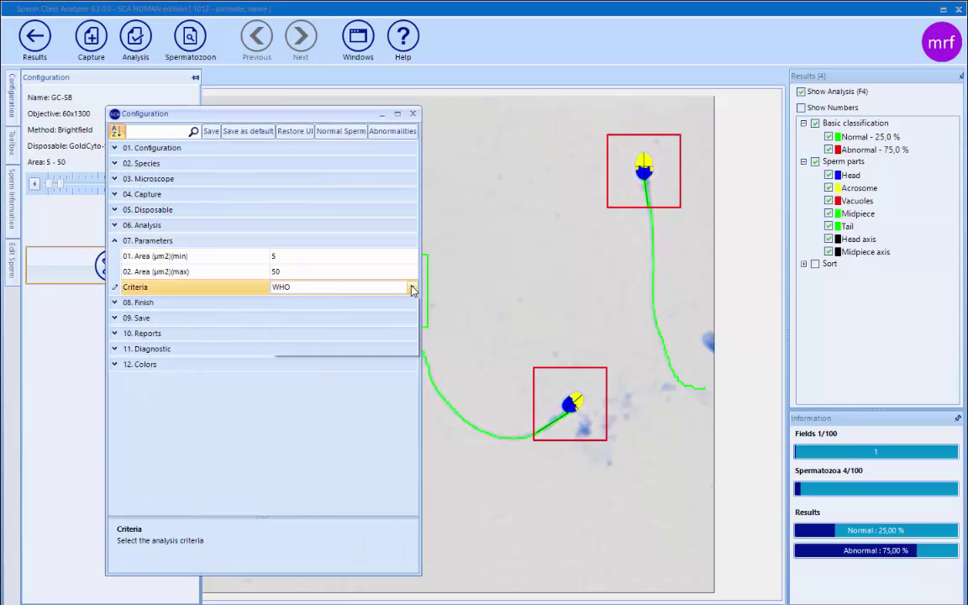
left_click(411, 287)
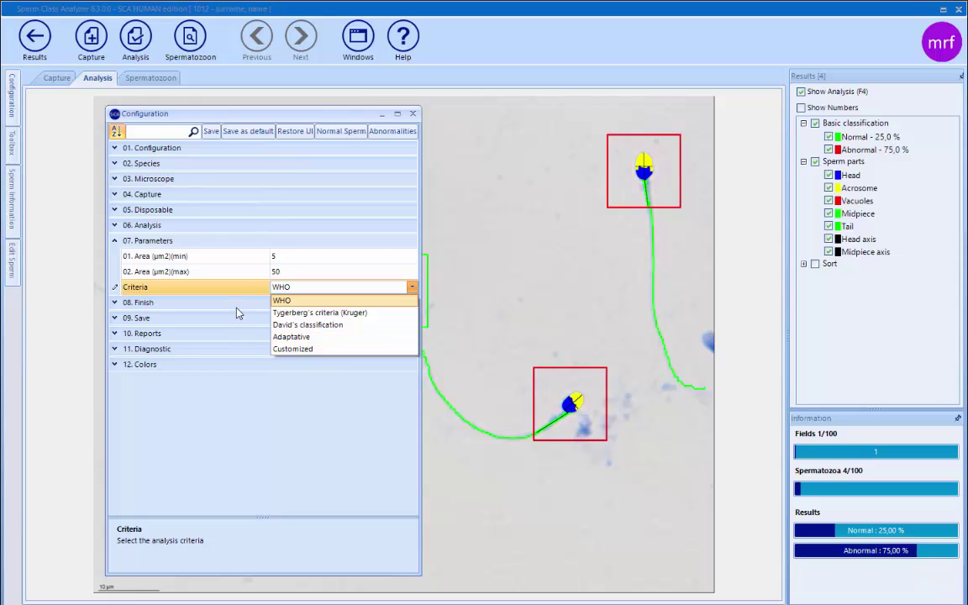
left_click(220, 277)
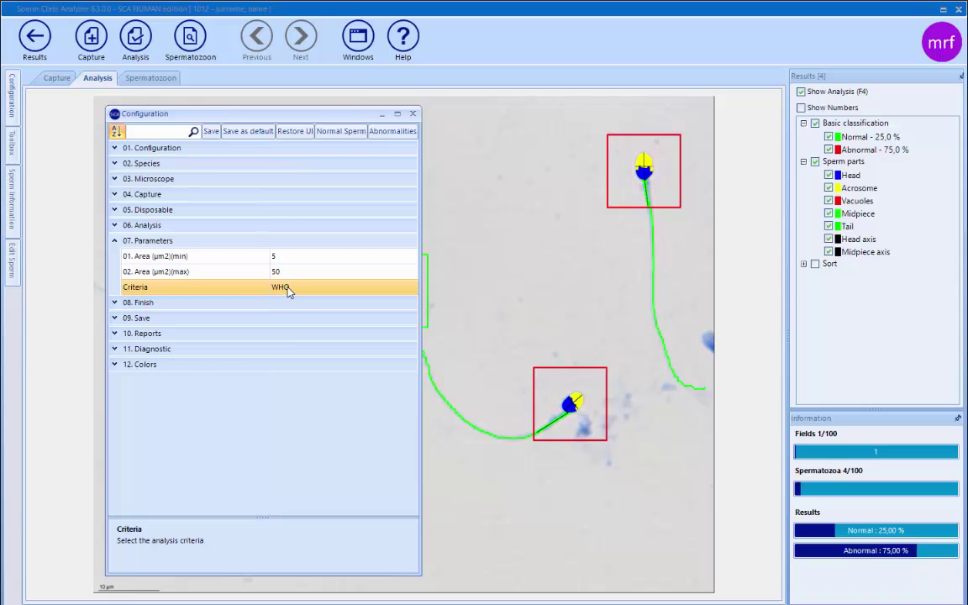
left_click(410, 287)
left_click(350, 132)
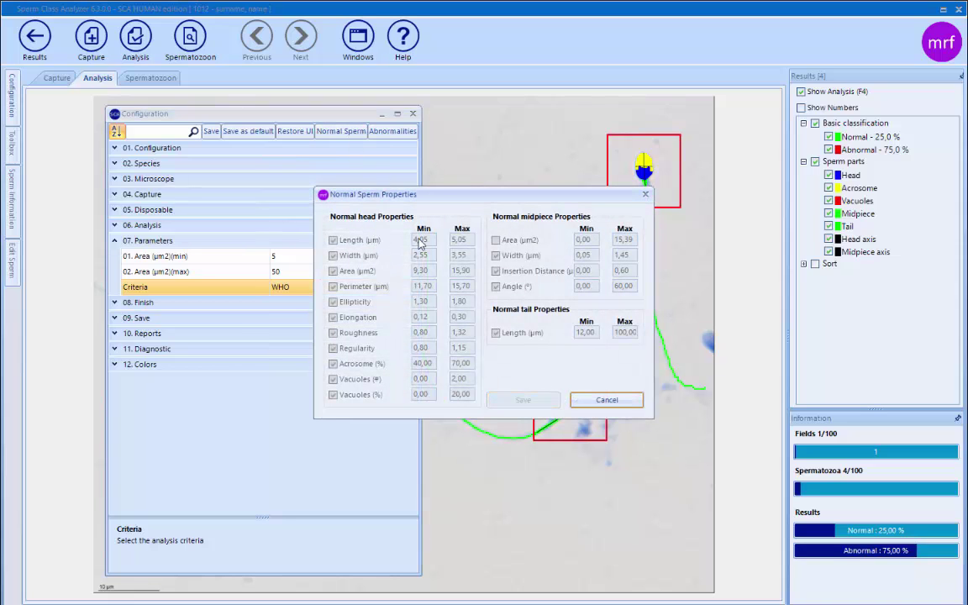
left_click(607, 400)
Review the Round head shape abnormality limits, then close the abnormality settings and Configuration
left_click(407, 134)
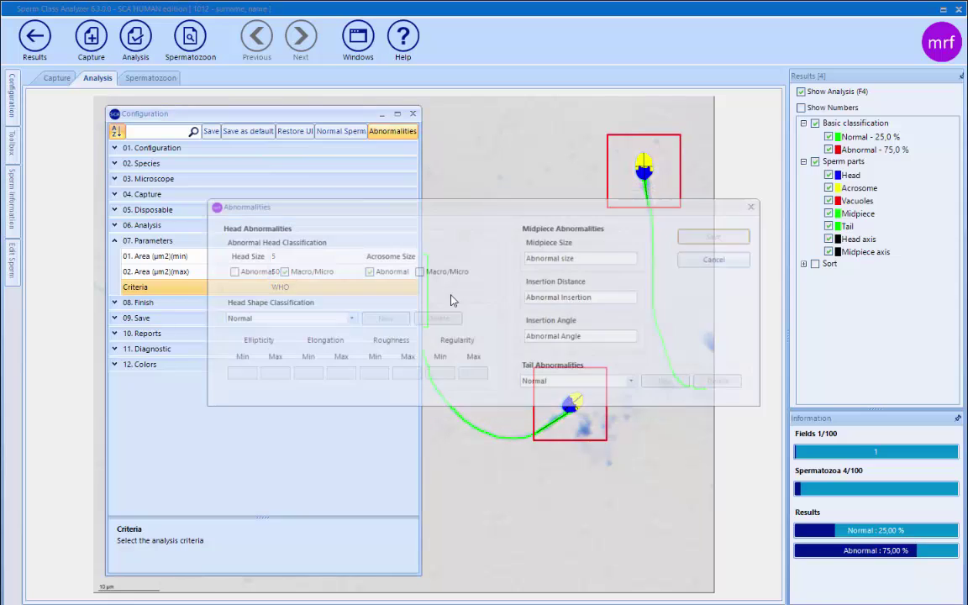
left_click(348, 318)
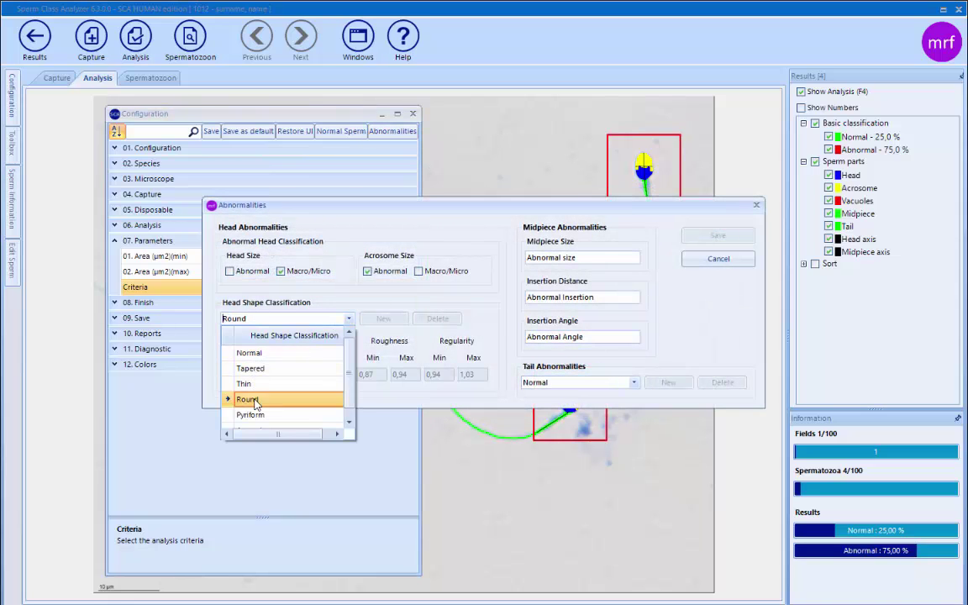
left_click(248, 399)
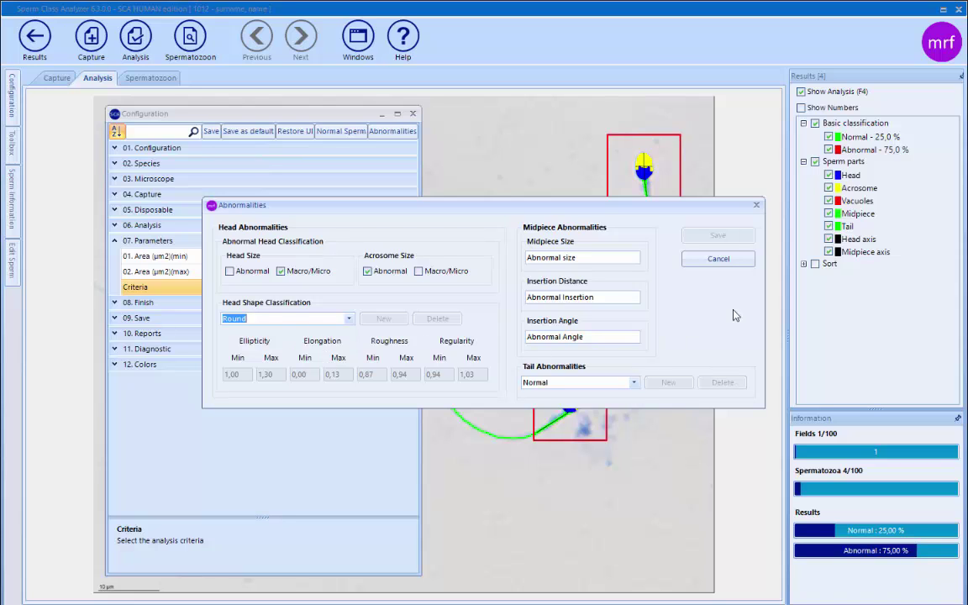
left_click(757, 205)
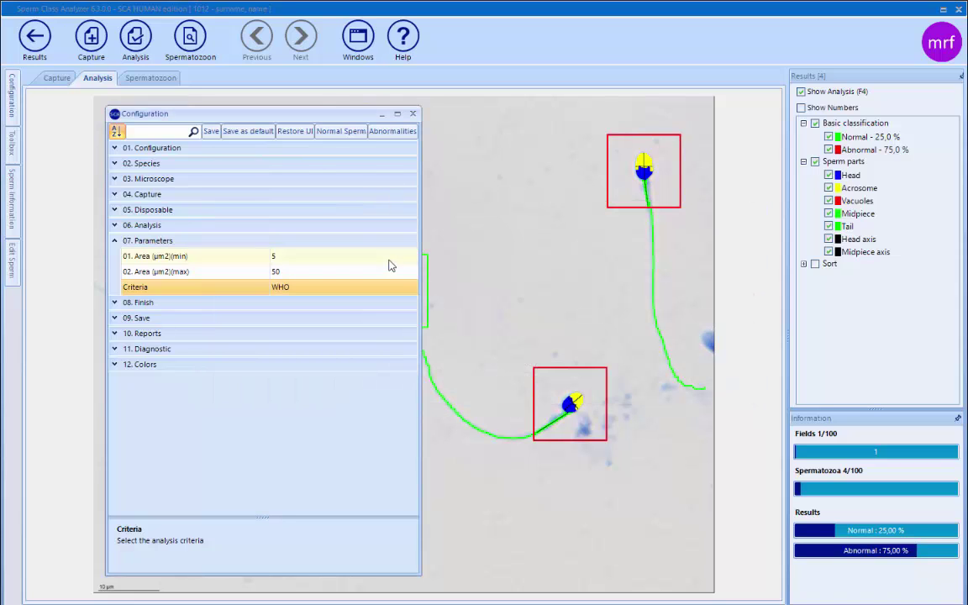
left_click(413, 114)
Capture and analyse fields 2 and 3, bringing the total to 7 spermatozoa
left_click(59, 78)
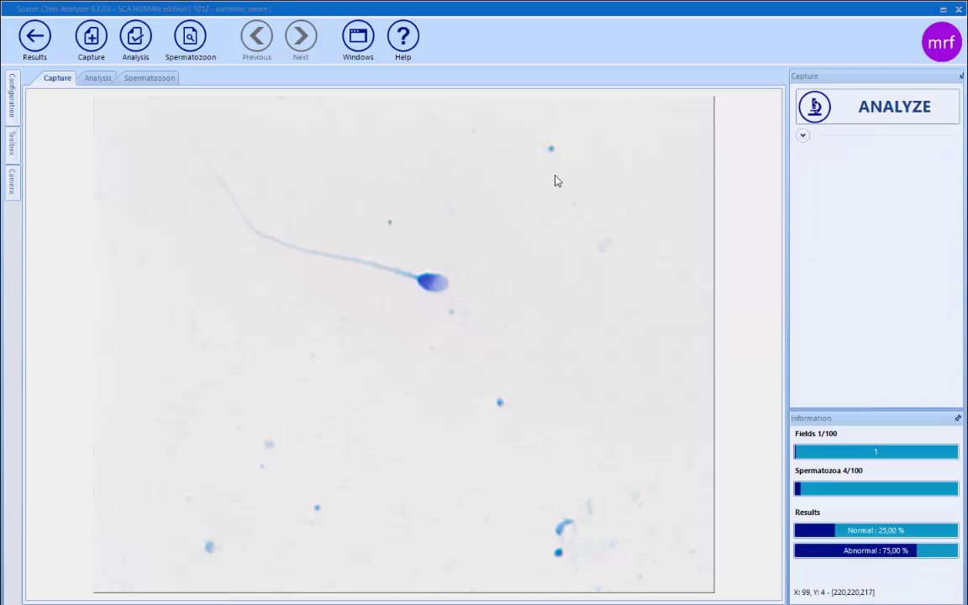
left_click(875, 108)
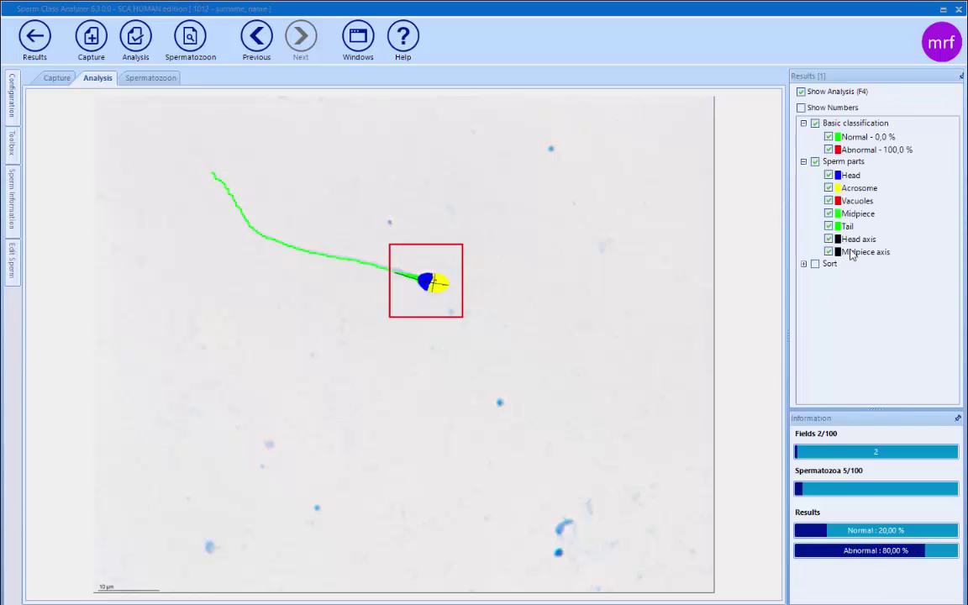
left_click(863, 116)
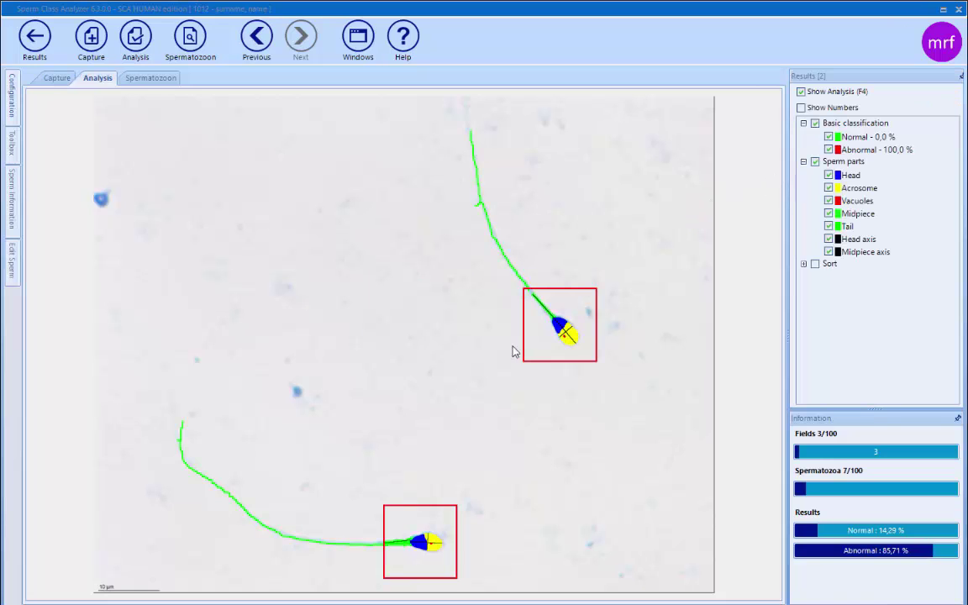
left_click(98, 77)
Inspect spermatozoon ID.5's morphology classes and measurements, then open the results report
left_click(531, 336)
left_click(12, 256)
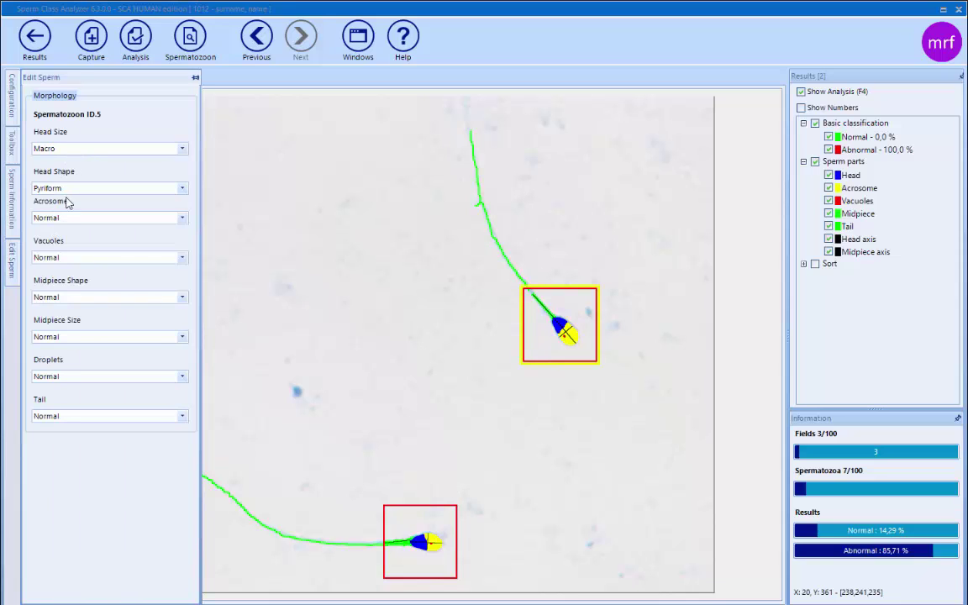
left_click(12, 199)
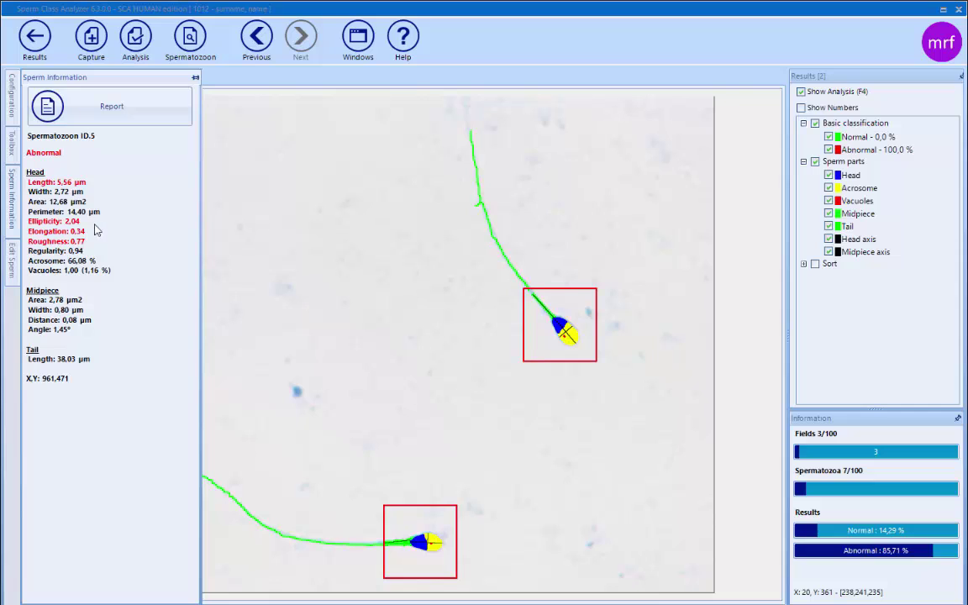
left_click(34, 38)
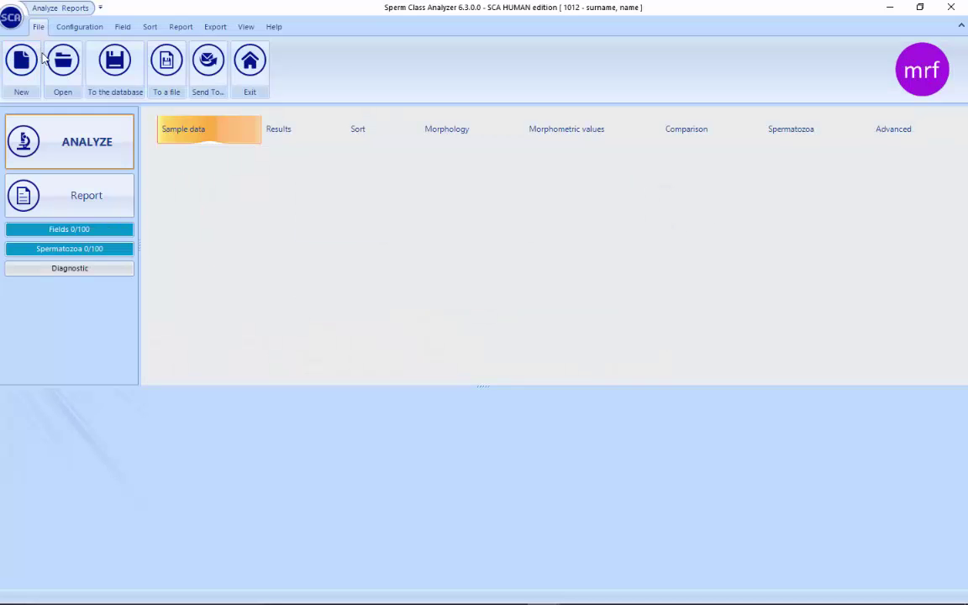
Check the morphology summary (14,29 % normal forms) and return to sample 1012's record
mouse_move(139, 448)
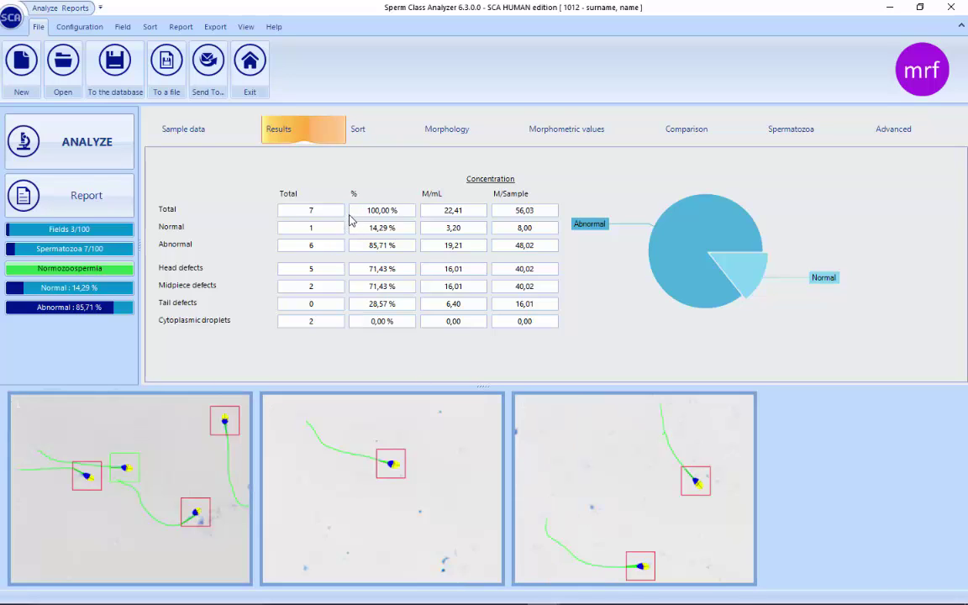
left_click(250, 60)
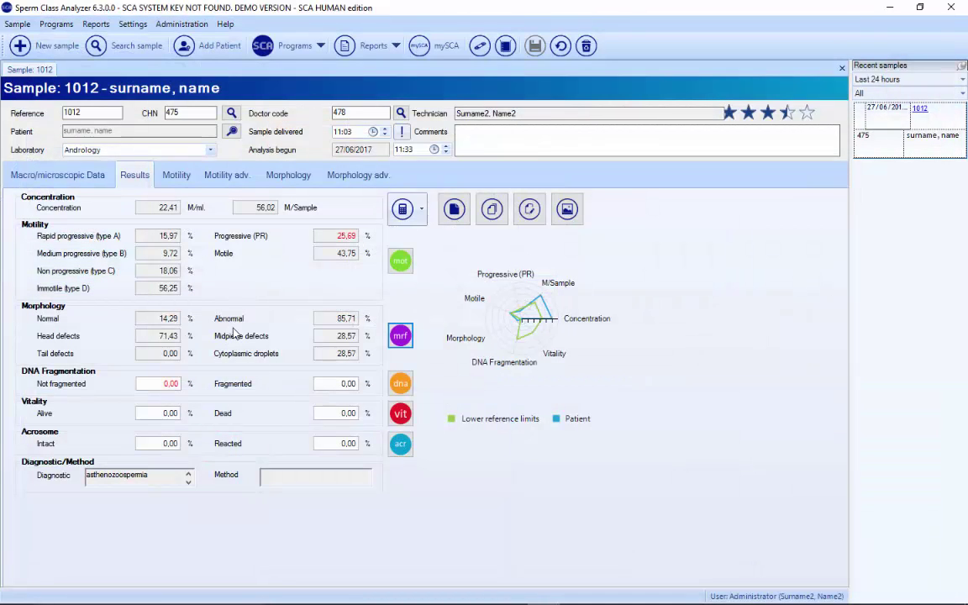
Analyse a field with GC-DNA and review the results: 57,14 % not fragmented, 42,86 % fragmented
left_click(400, 384)
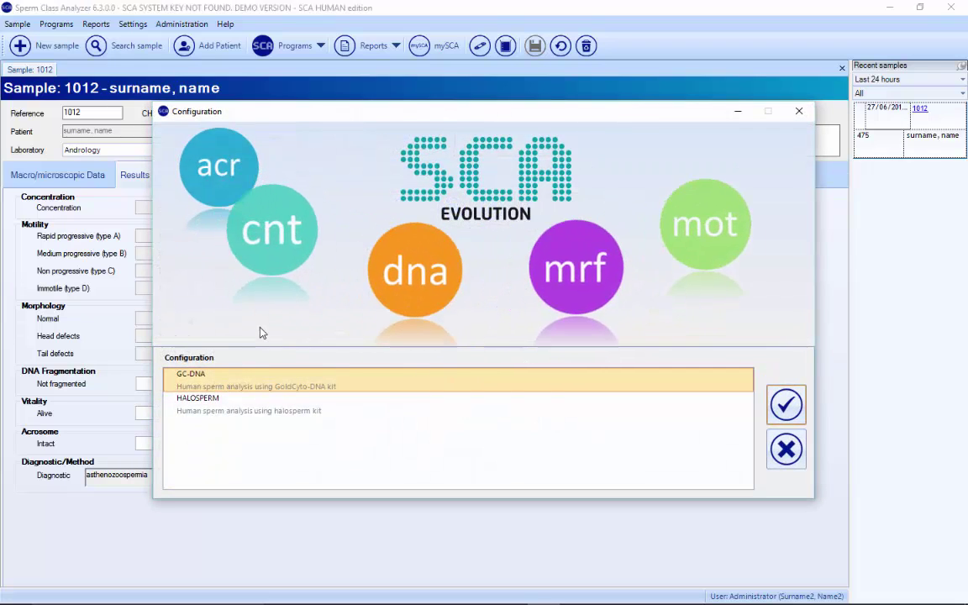
left_click(786, 405)
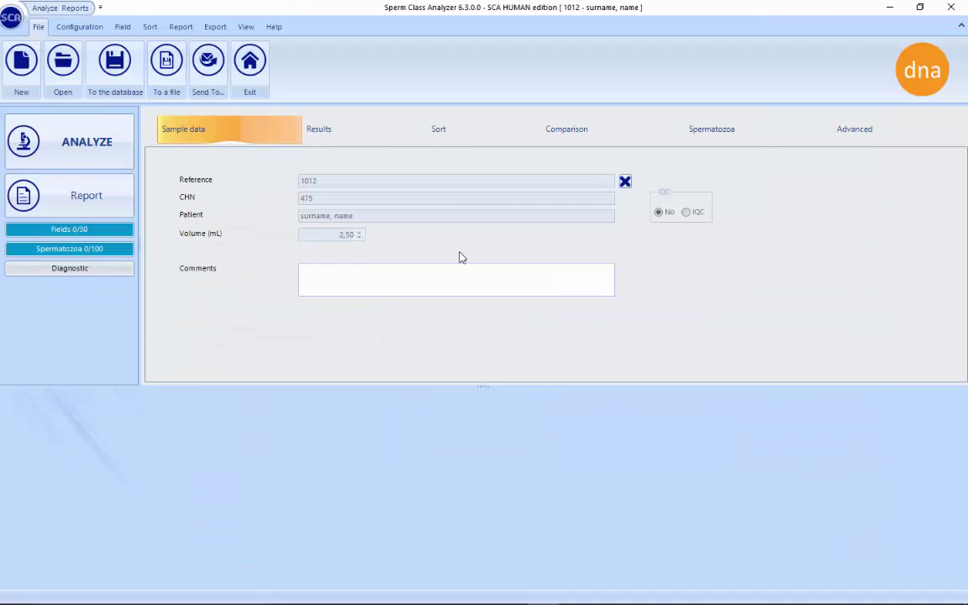
left_click(74, 130)
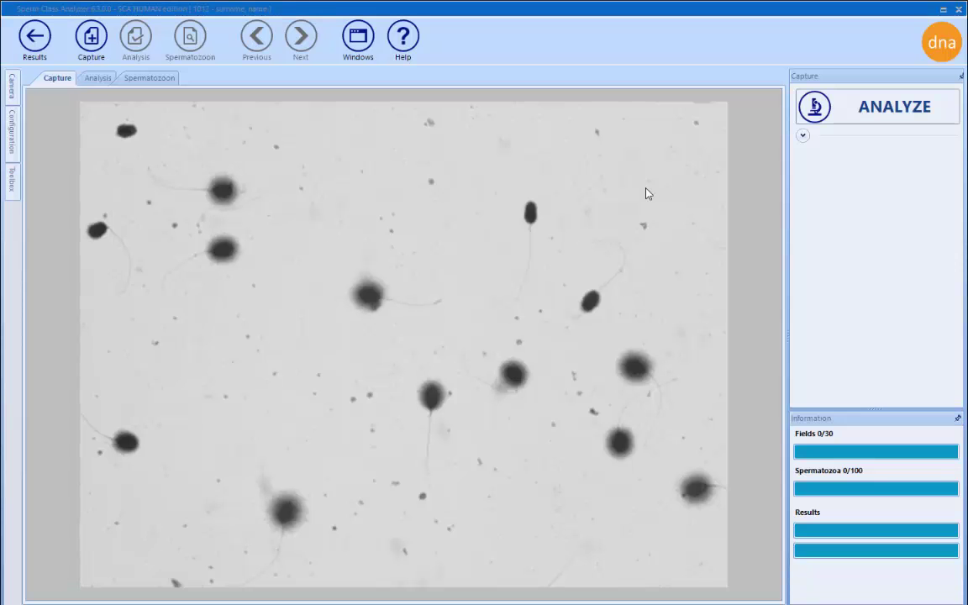
left_click(843, 116)
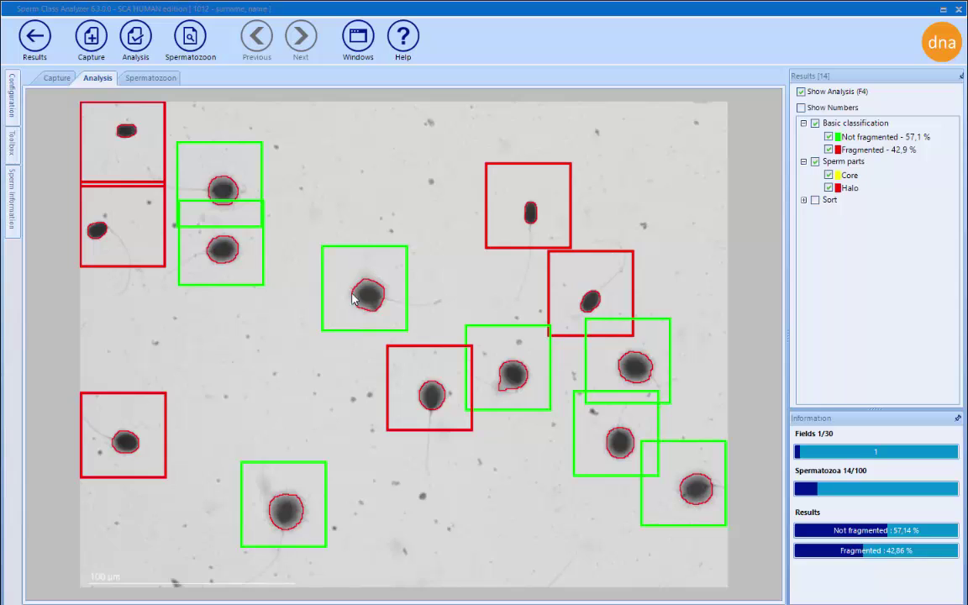
left_click(41, 42)
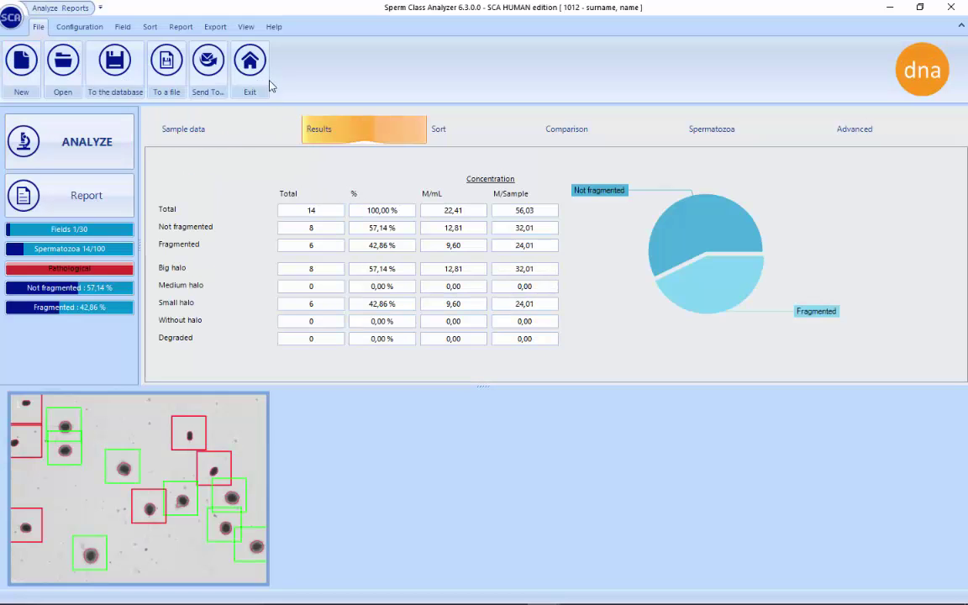
left_click(250, 64)
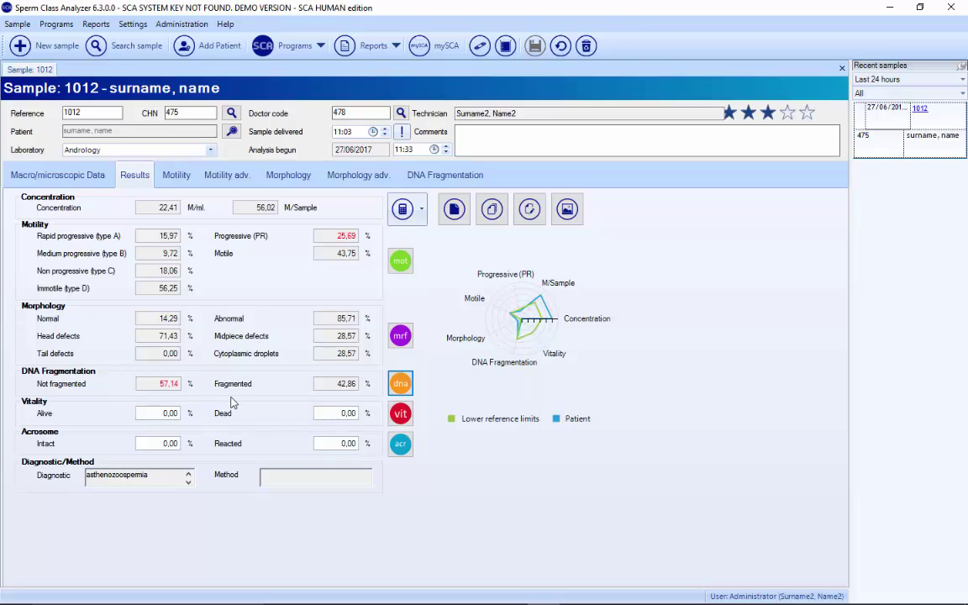
Enter 67 as the Alive percentage so Dead reads 33 %
left_click(155, 413)
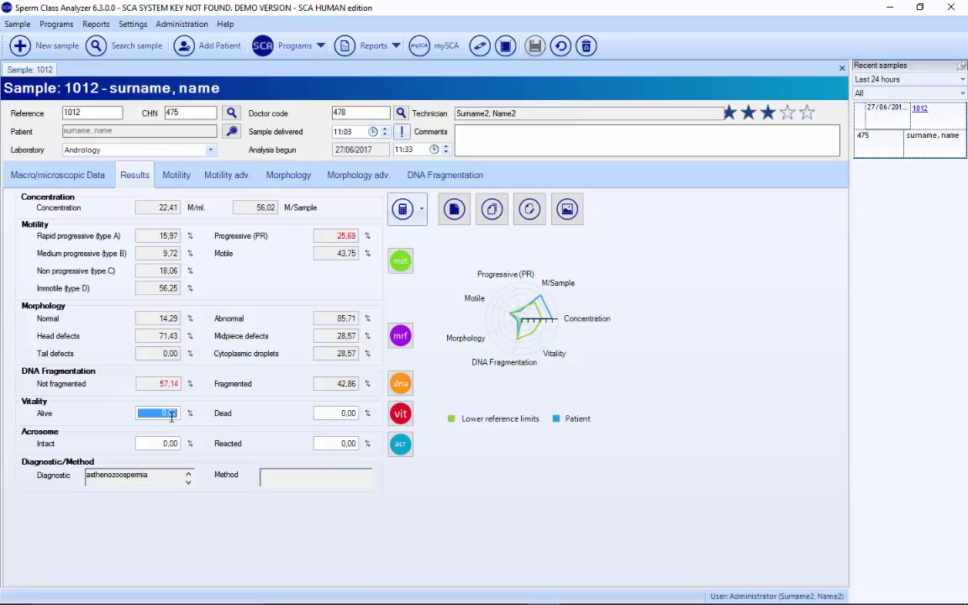
type("67")
left_click(340, 414)
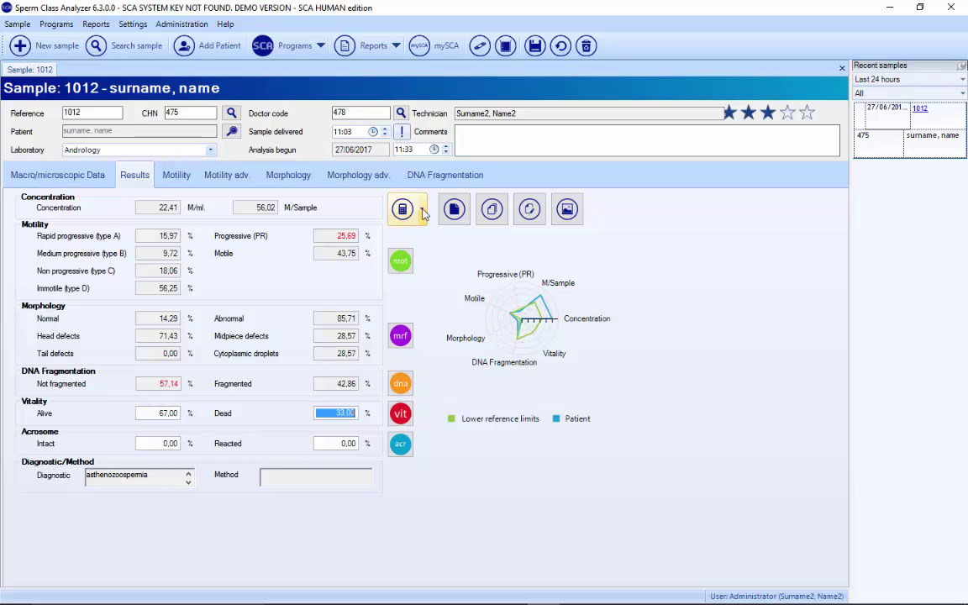
Tally cells in the Vitality manual counter with the keypad keys, then close the counter
left_click(395, 206)
left_click(428, 286)
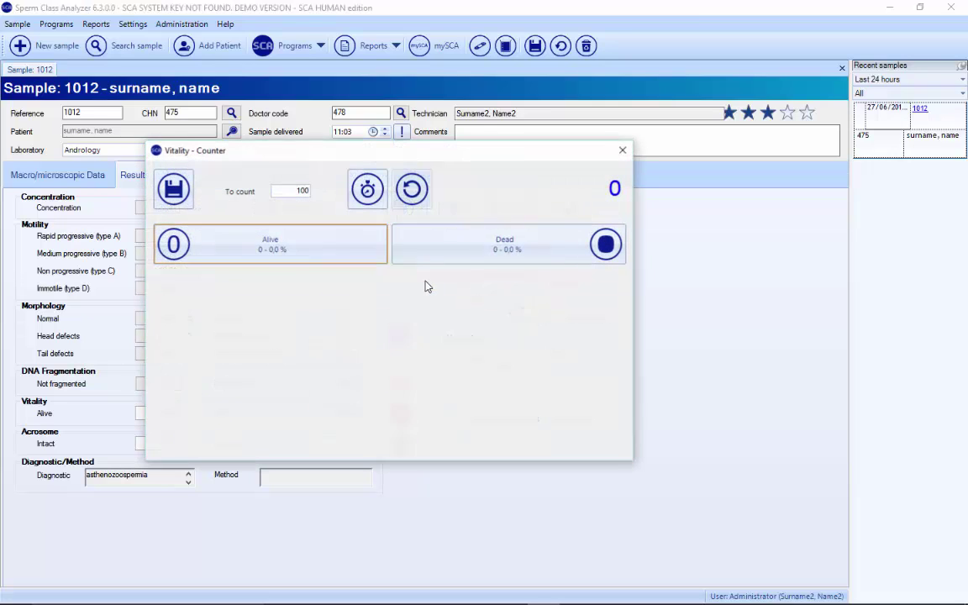
key("KP_0")
key("KP_Decimal")
key("KP_0")
key("KP_0")
key("KP_0")
key("KP_Decimal")
key("KP_0")
key("KP_0")
key("KP_Decimal")
key("KP_0")
key("KP_0")
key("KP_Decimal")
key("KP_0")
key("KP_Decimal")
key("KP_0")
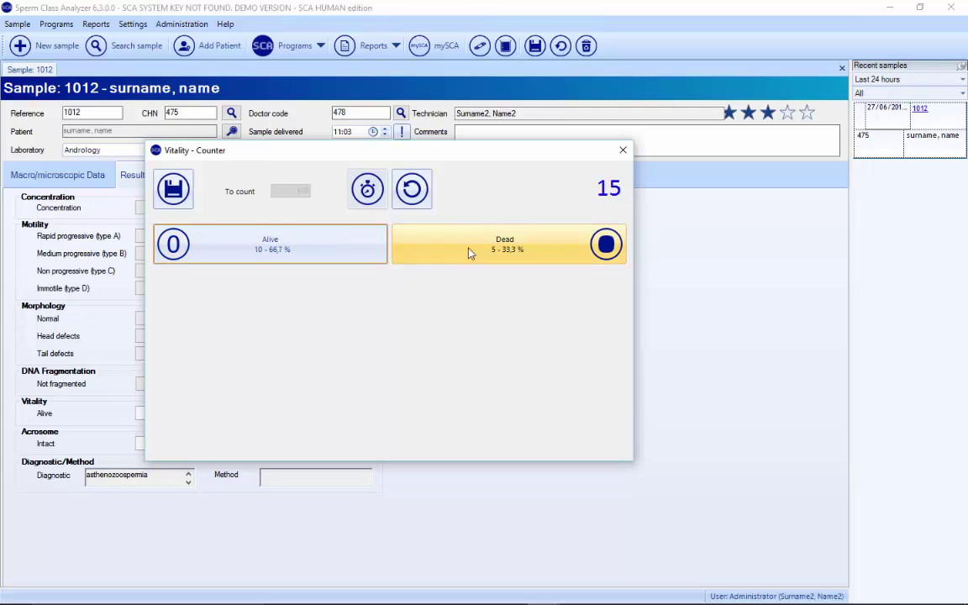
left_click(622, 151)
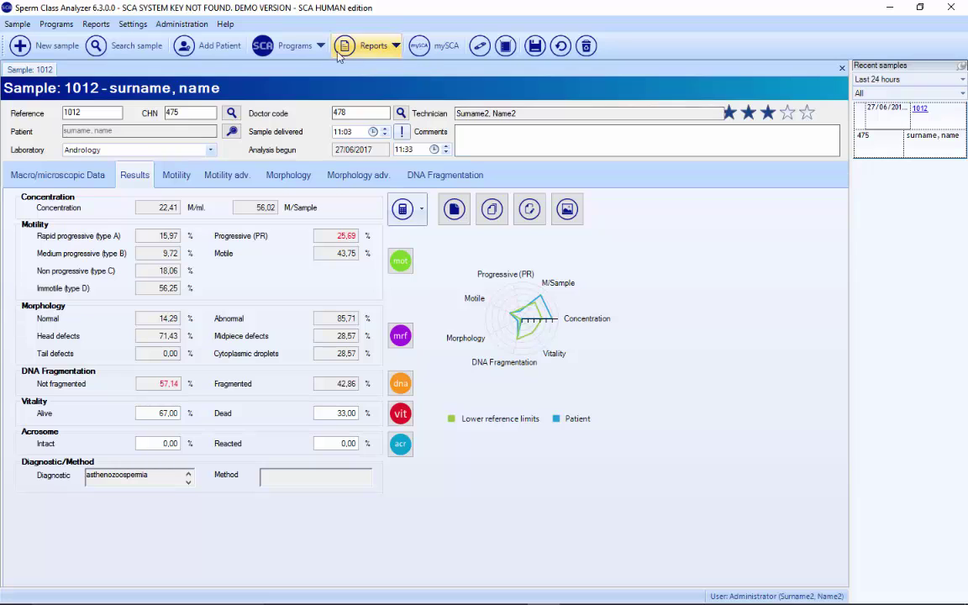
left_click(294, 46)
Start the SCA counter module with the Vitality configuration
left_click(282, 210)
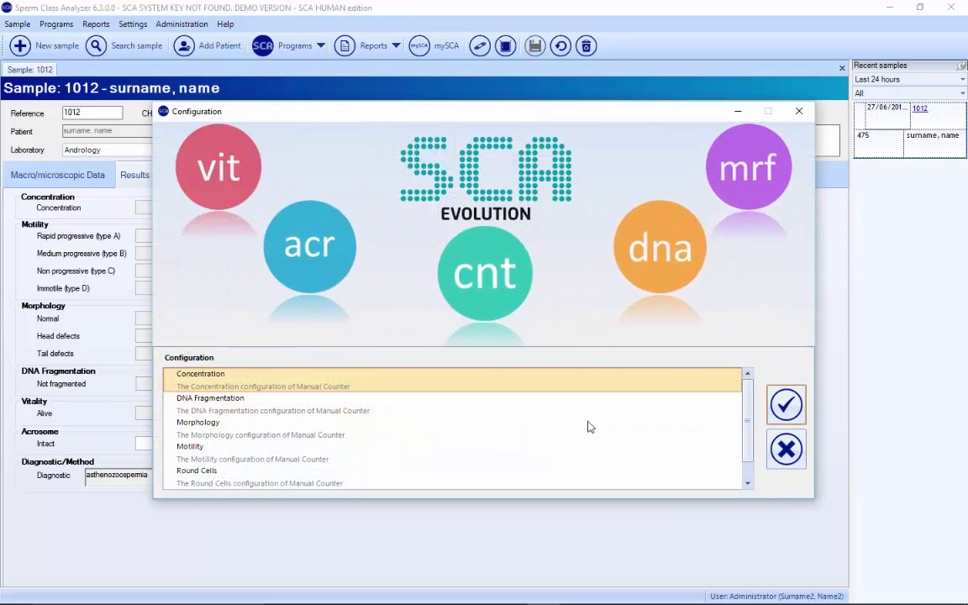
scroll(746, 429, "down", 1)
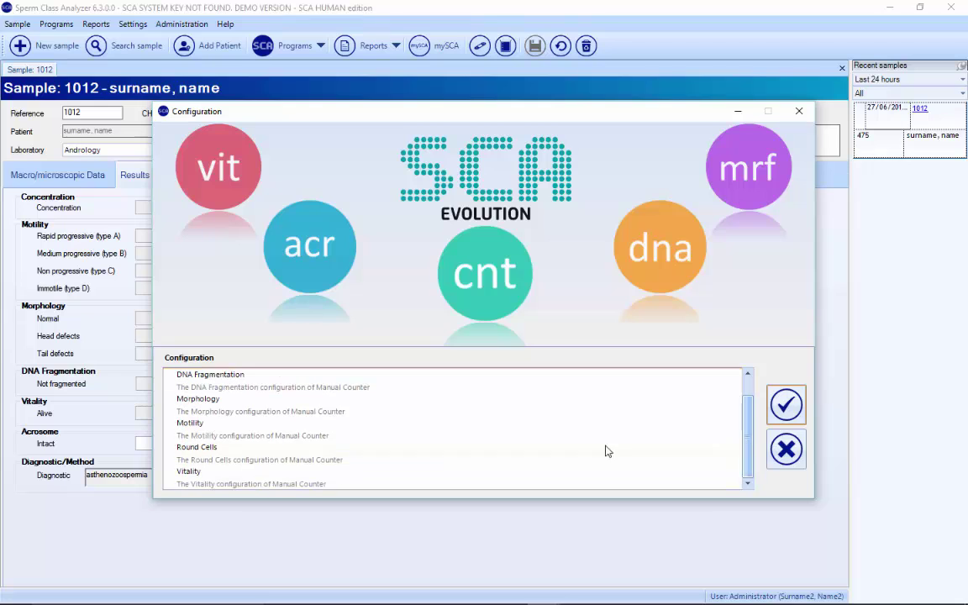
left_click(222, 478)
left_click(786, 404)
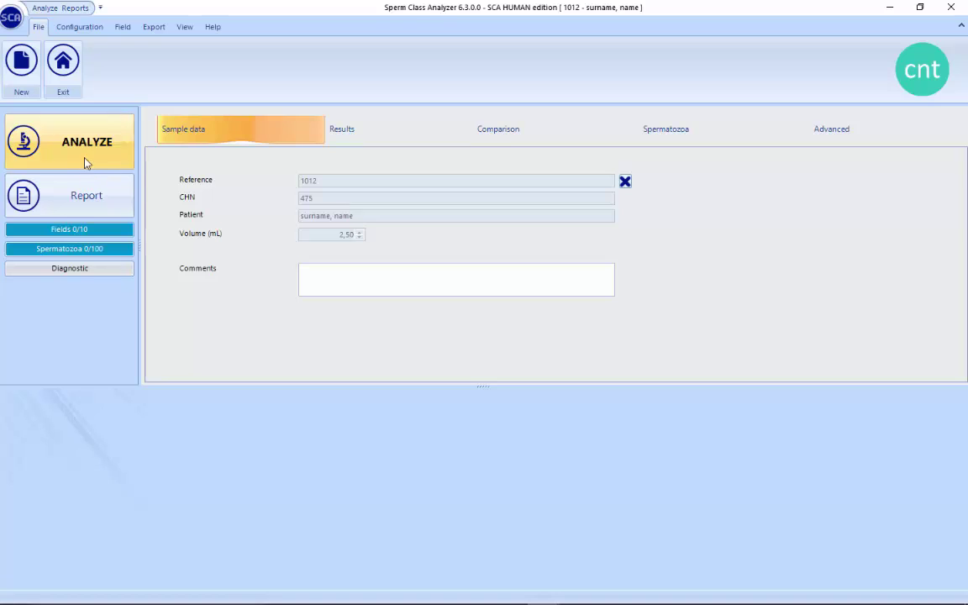
Mark the sperm across two captured fields as alive or dead, totalling 7 alive and 1 dead
left_click(93, 154)
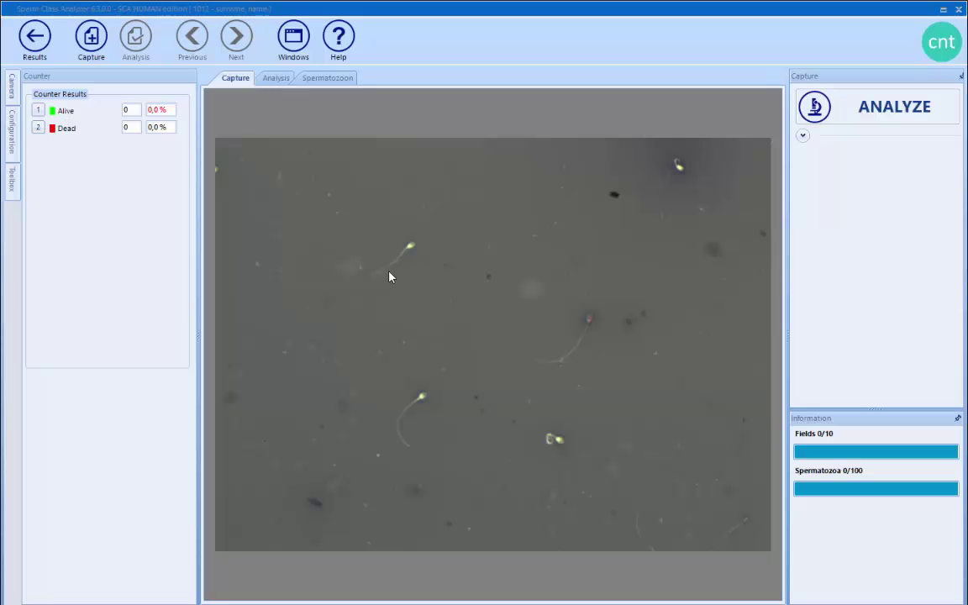
left_click(409, 254)
left_click(420, 393)
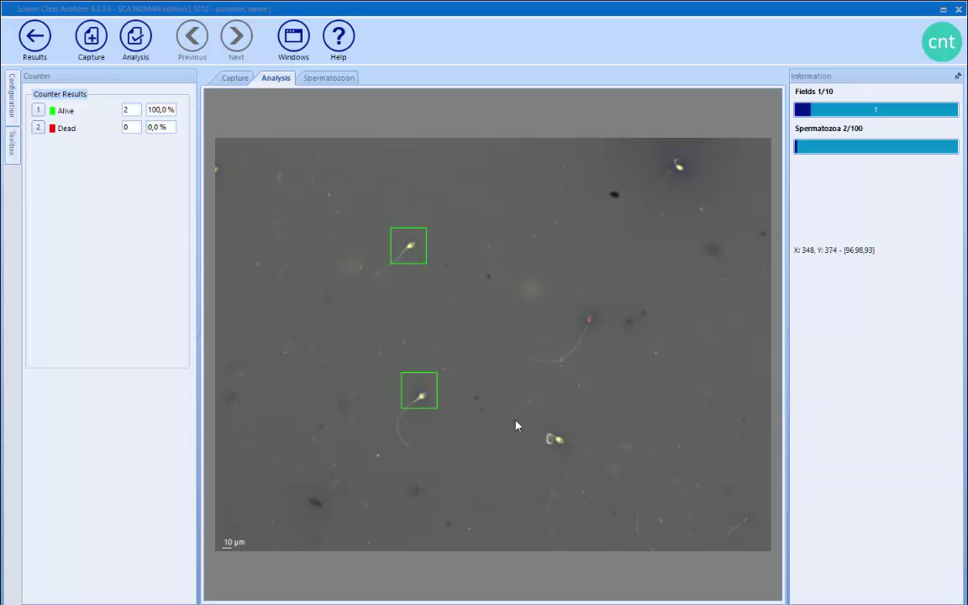
left_click(560, 442)
right_click(591, 321)
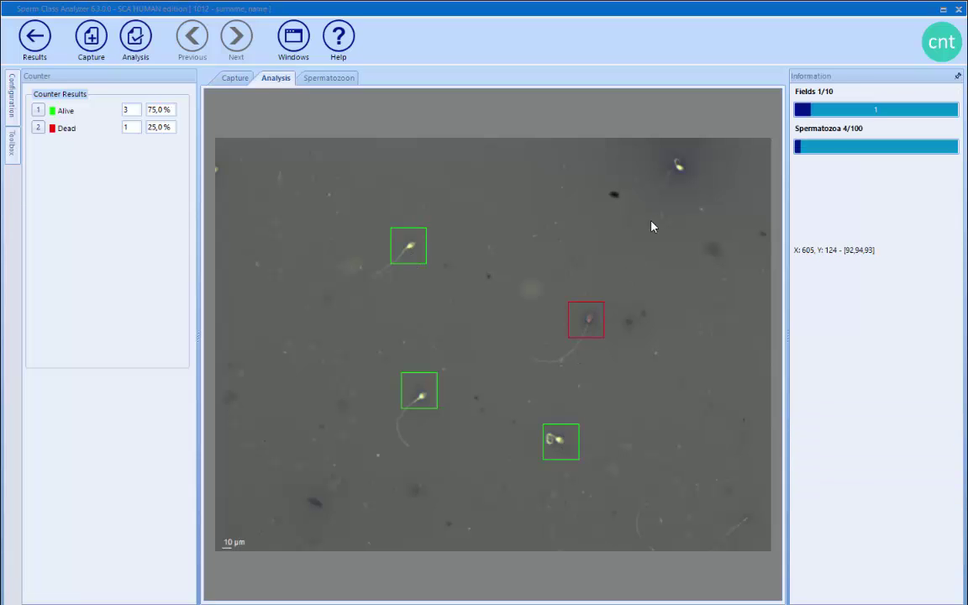
left_click(678, 165)
left_click(236, 78)
left_click(271, 183)
left_click(385, 472)
left_click(309, 512)
Review the live/dead summary, then discard the count without saving and close the window
left_click(49, 44)
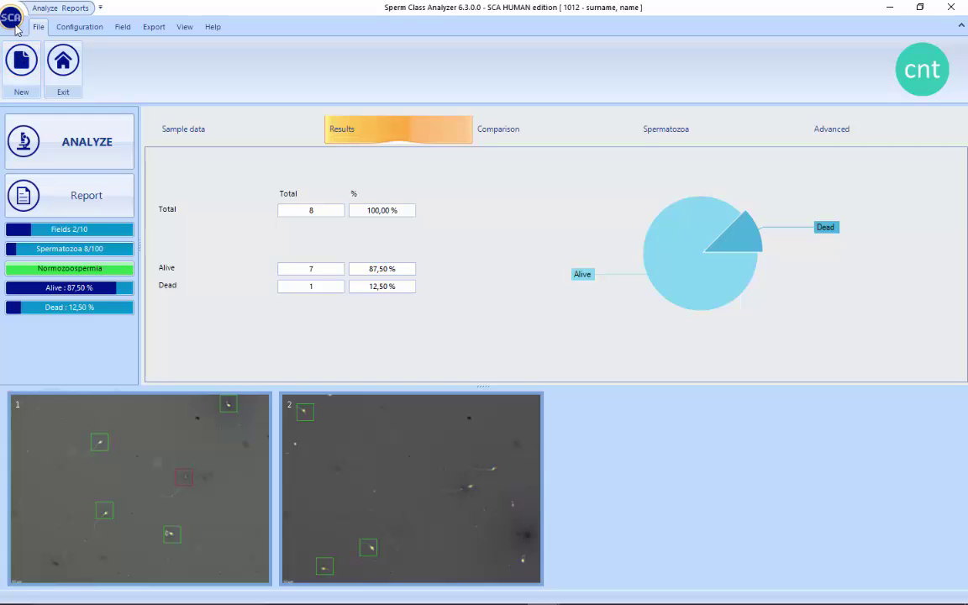
left_click(21, 60)
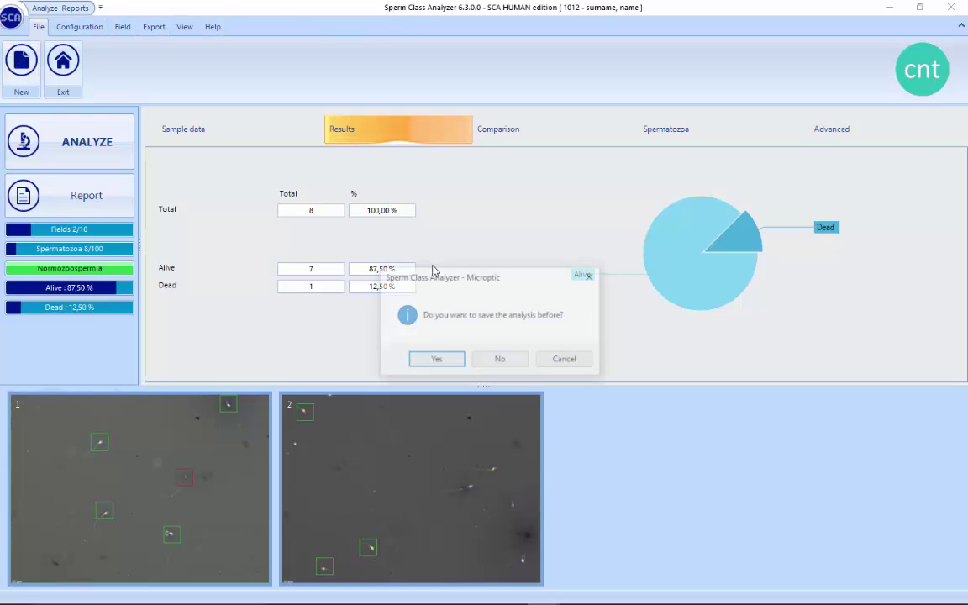
left_click(509, 361)
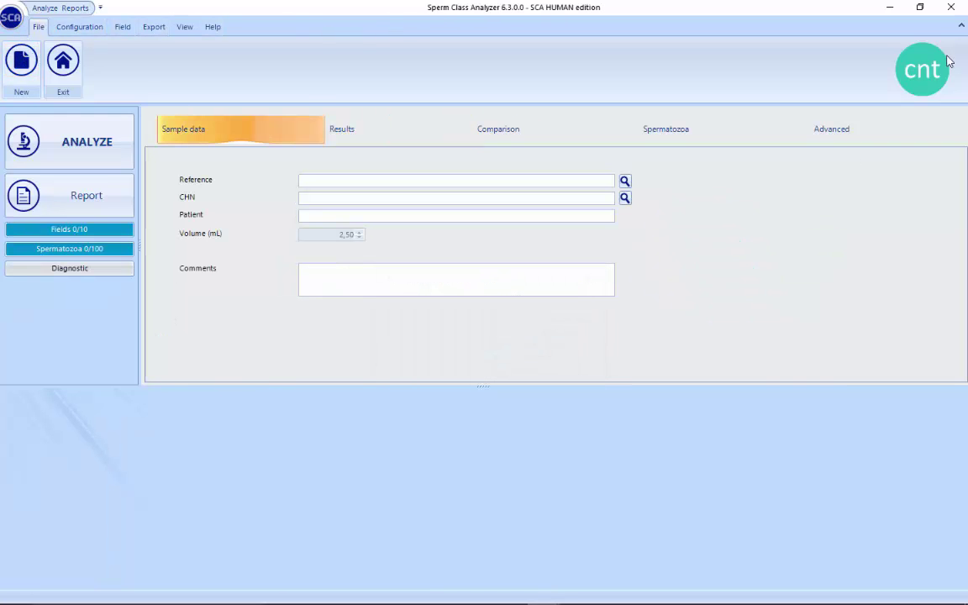
left_click(952, 8)
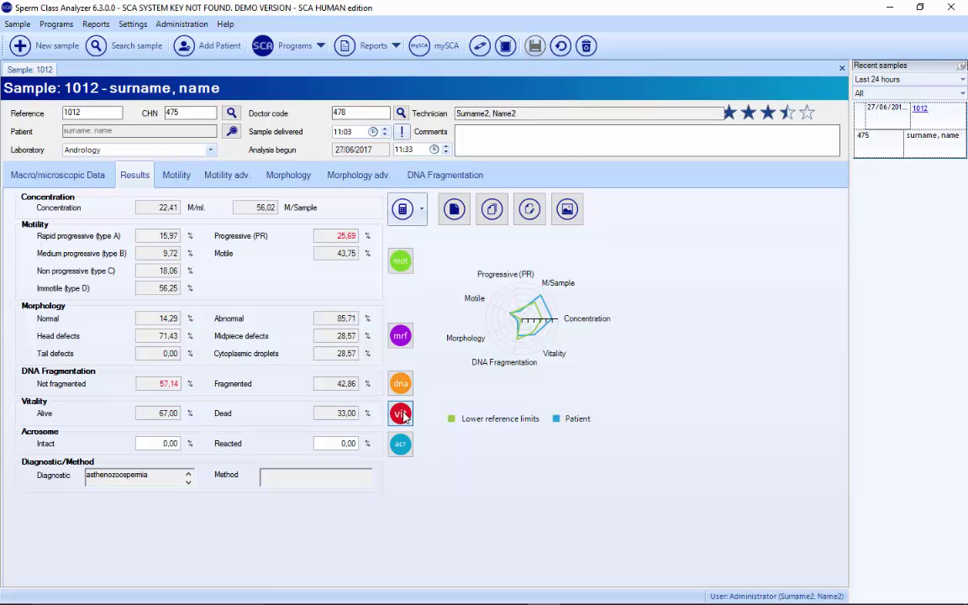
Run a BRIGHTVIT vitality analysis, giving 68,14 % alive and 31,86 % dead
left_click(401, 415)
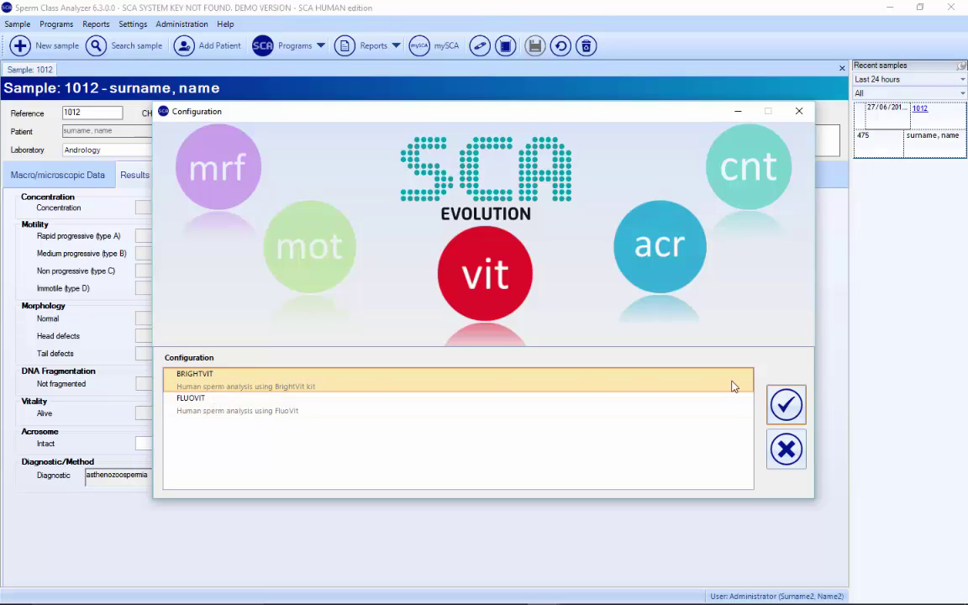
left_click(788, 405)
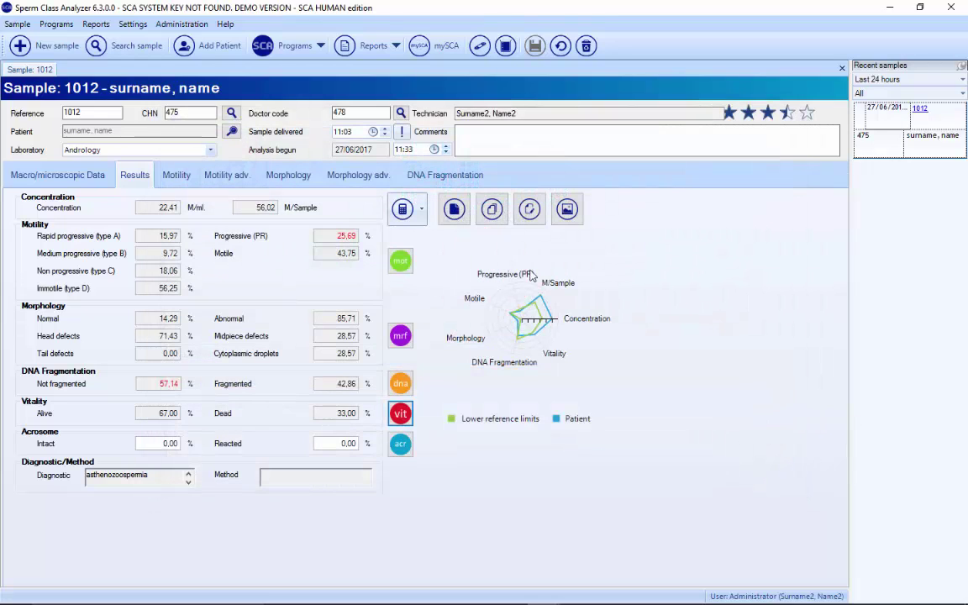
left_click(413, 215)
left_click(74, 149)
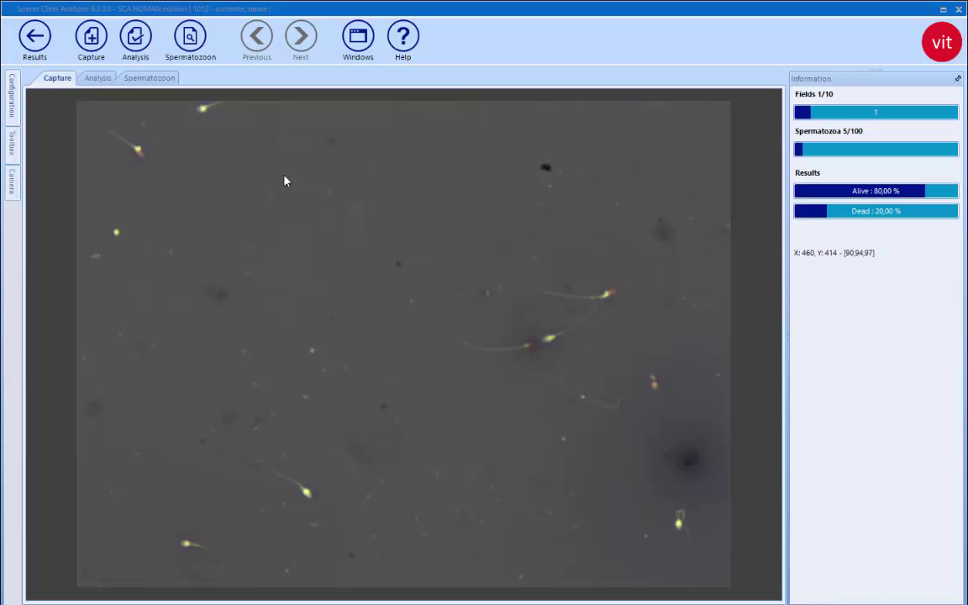
left_click(35, 38)
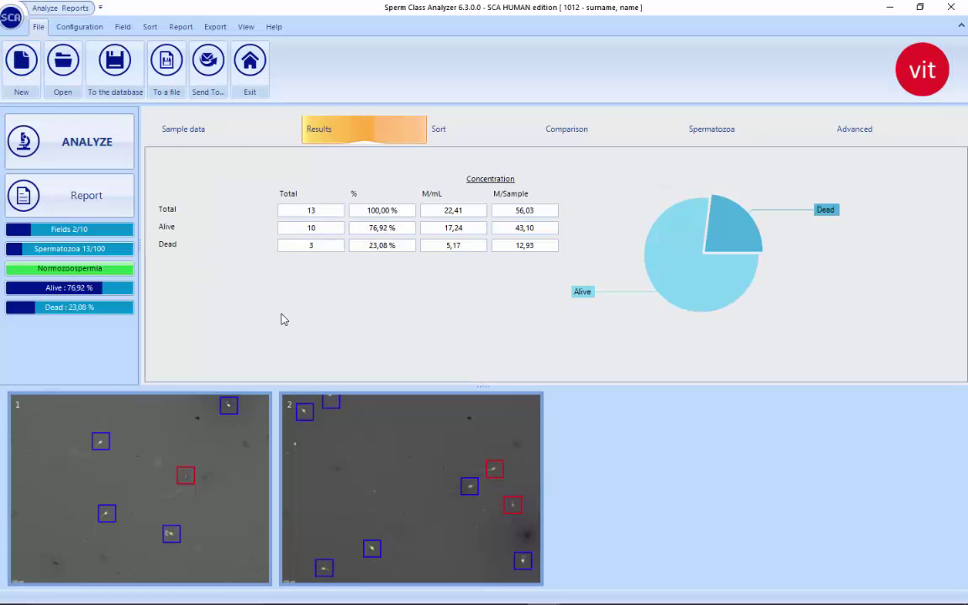
left_click(249, 77)
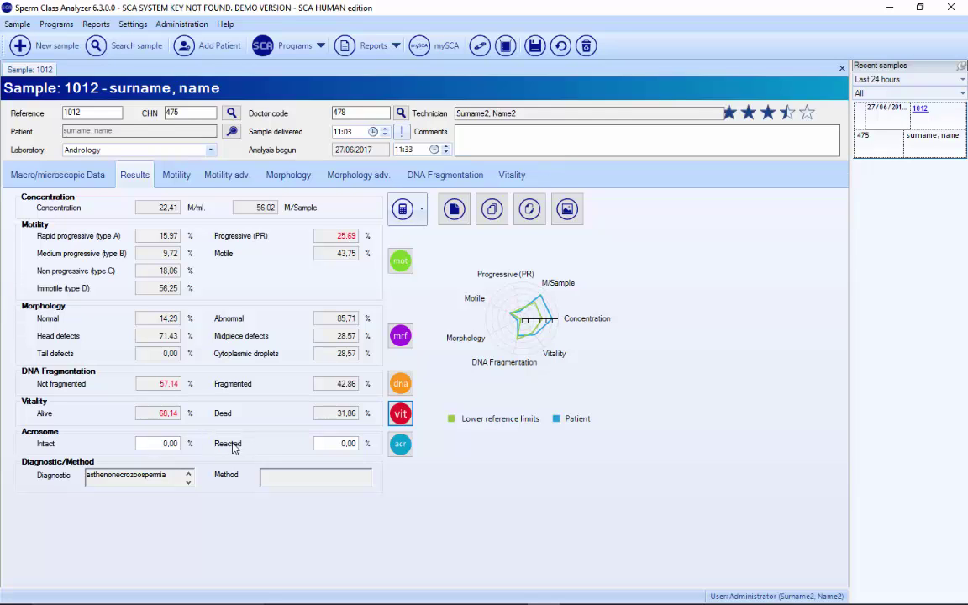
left_click(401, 447)
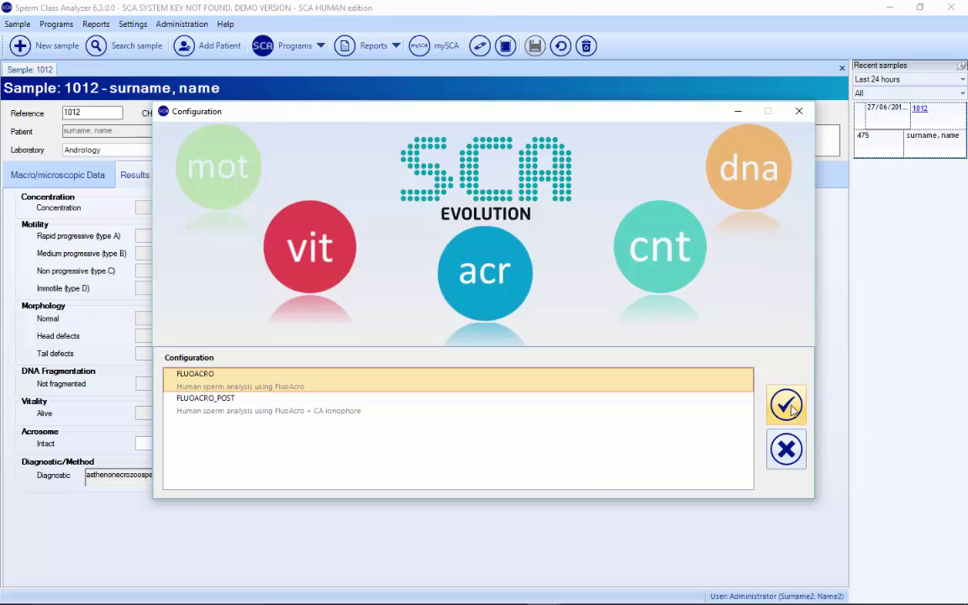
Analyse the fresh sample with the FLUOACRO acrosome configuration and review its results
left_click(786, 406)
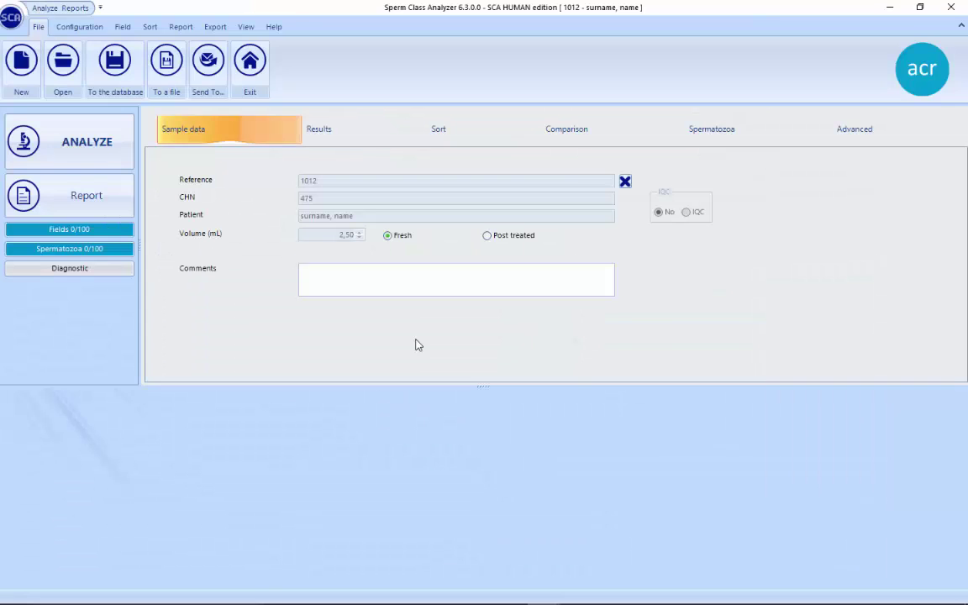
left_click(117, 156)
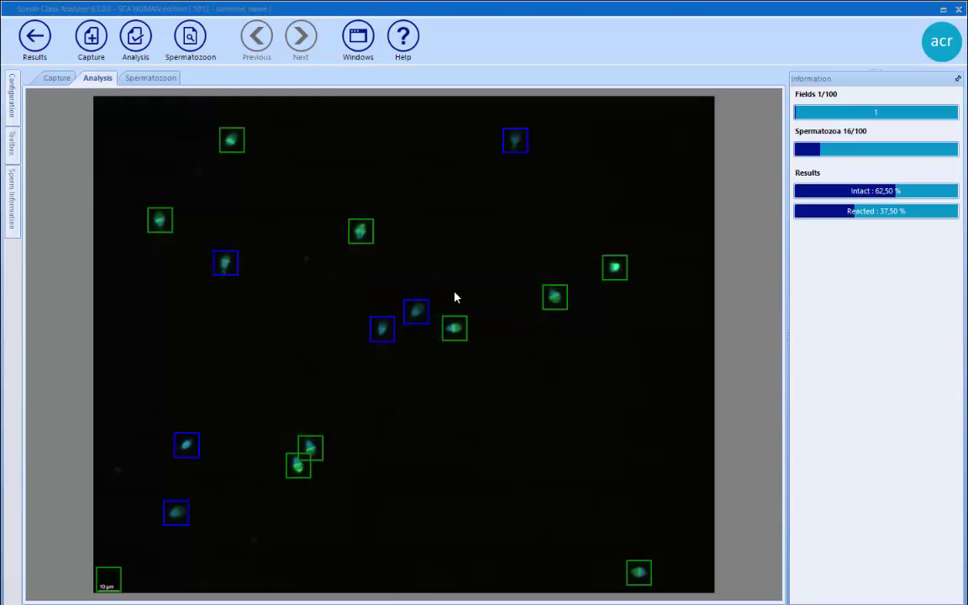
left_click(57, 77)
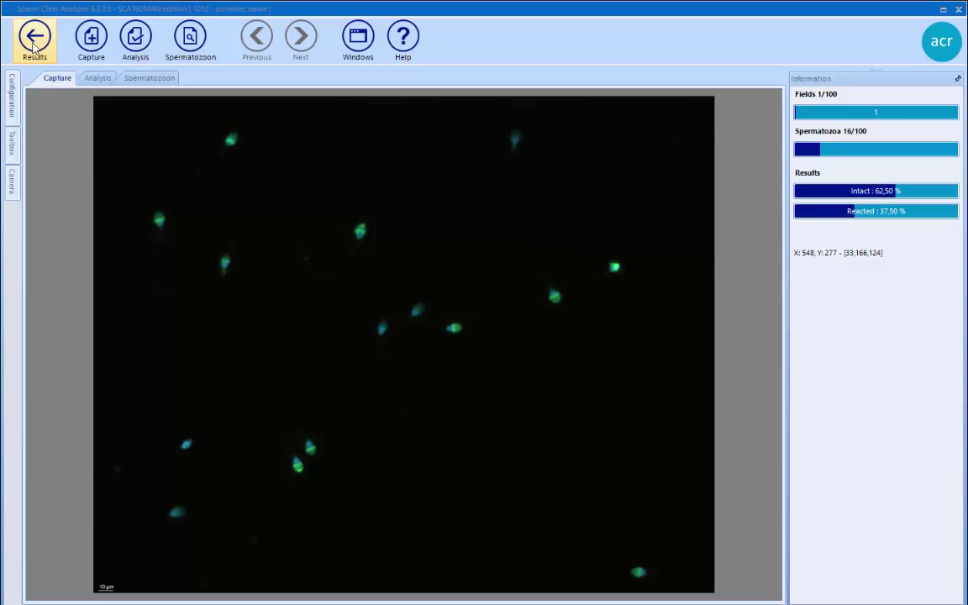
left_click(137, 42)
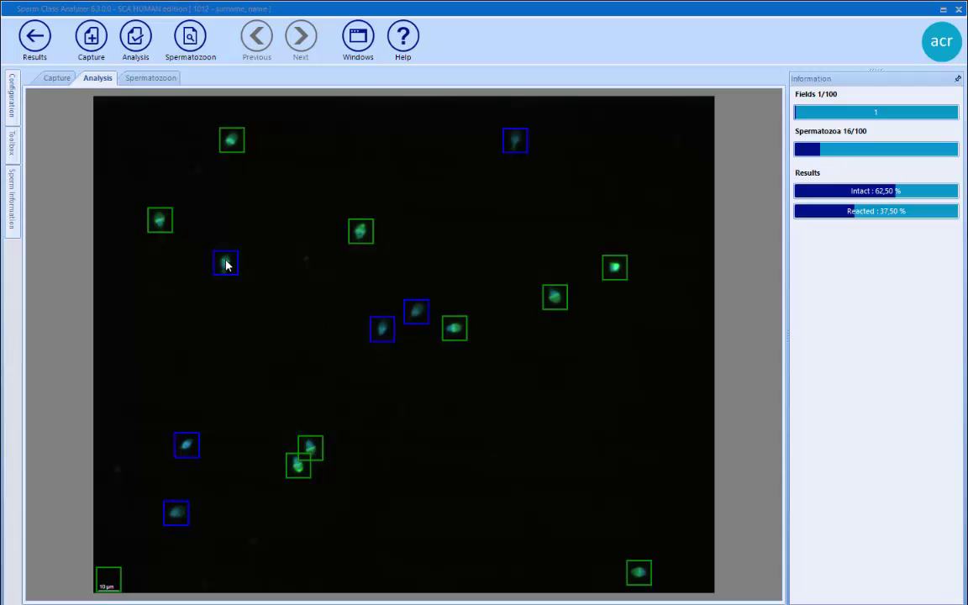
left_click(35, 35)
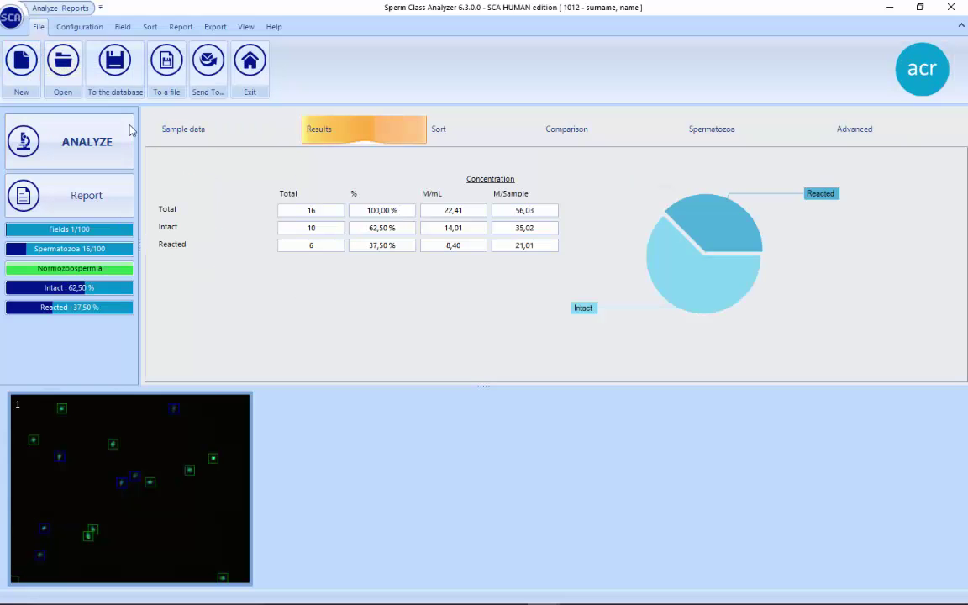
Save the fresh analysis and run FLUOACRO_POST, giving 62,50 % intact and 37,50 % reacted
left_click(15, 19)
mouse_move(65, 162)
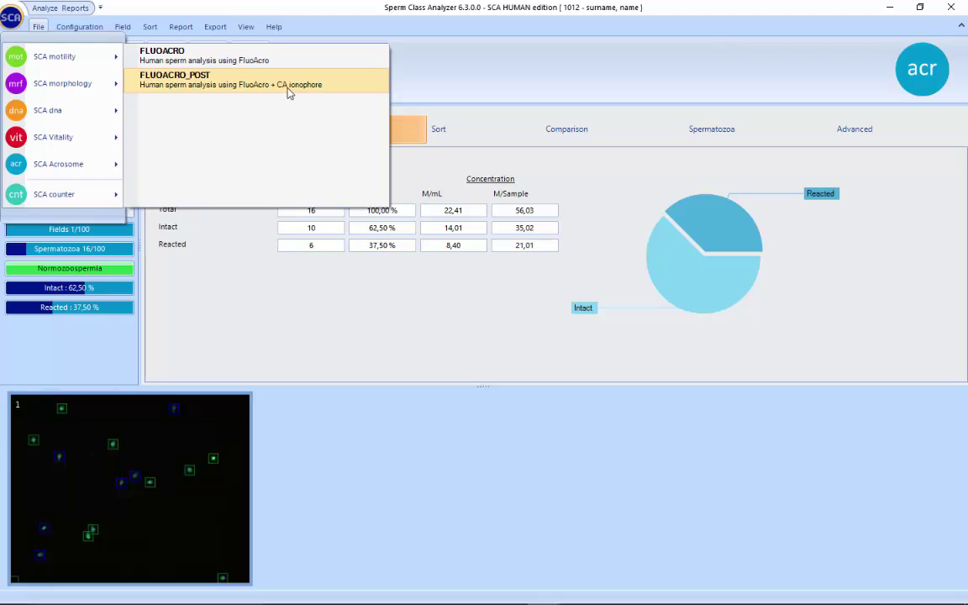
left_click(208, 81)
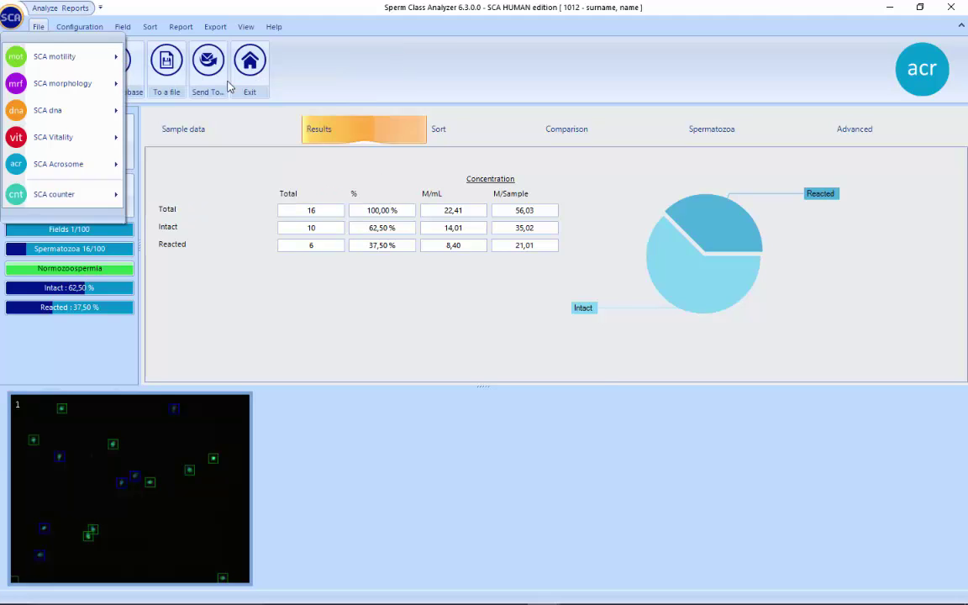
left_click(436, 361)
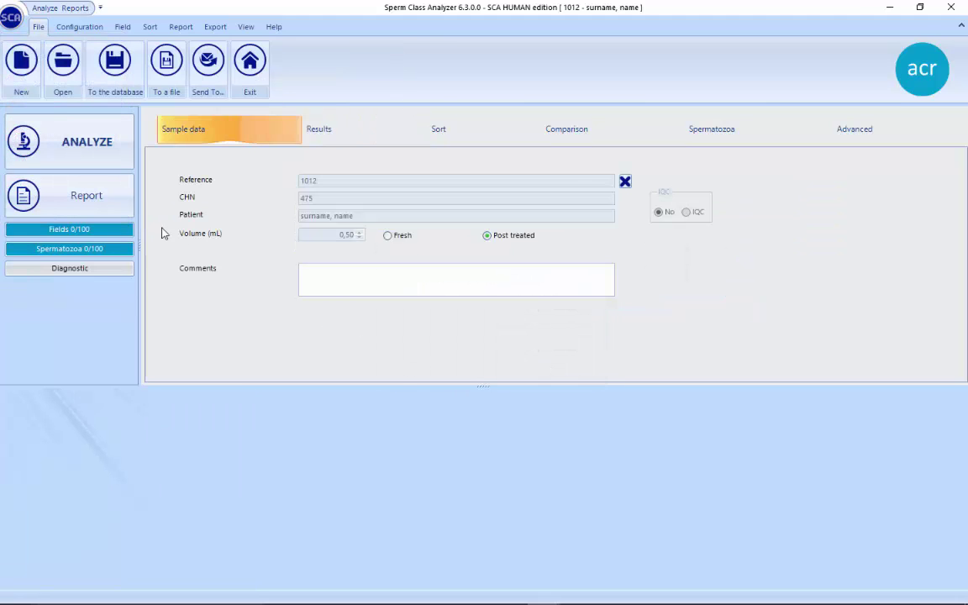
left_click(117, 159)
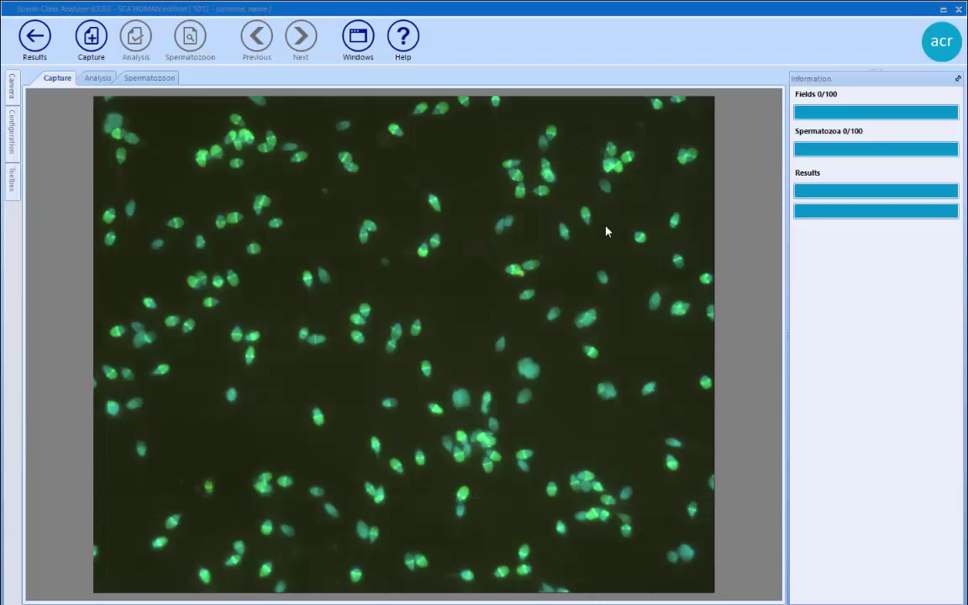
left_click(607, 231)
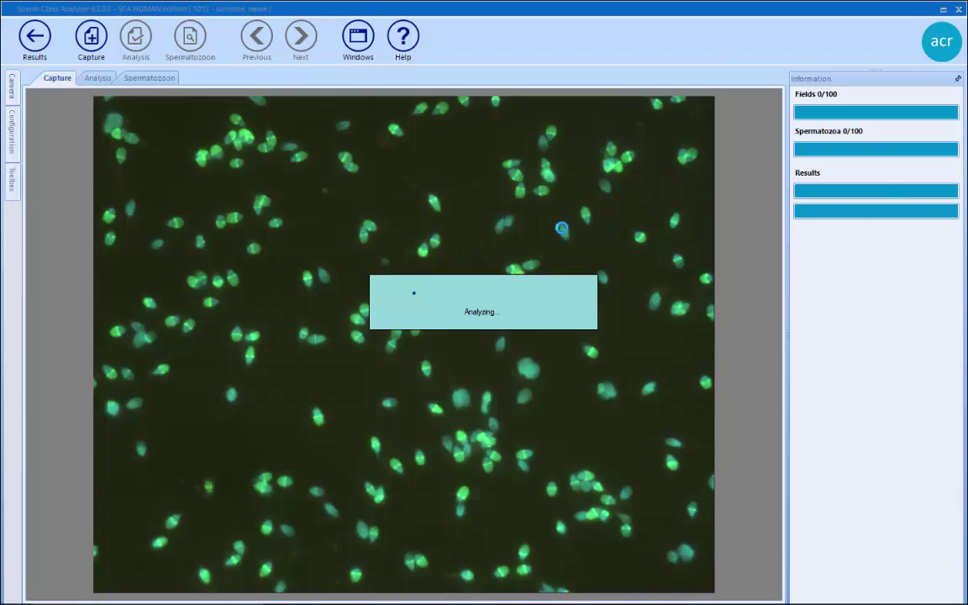
left_click(504, 361)
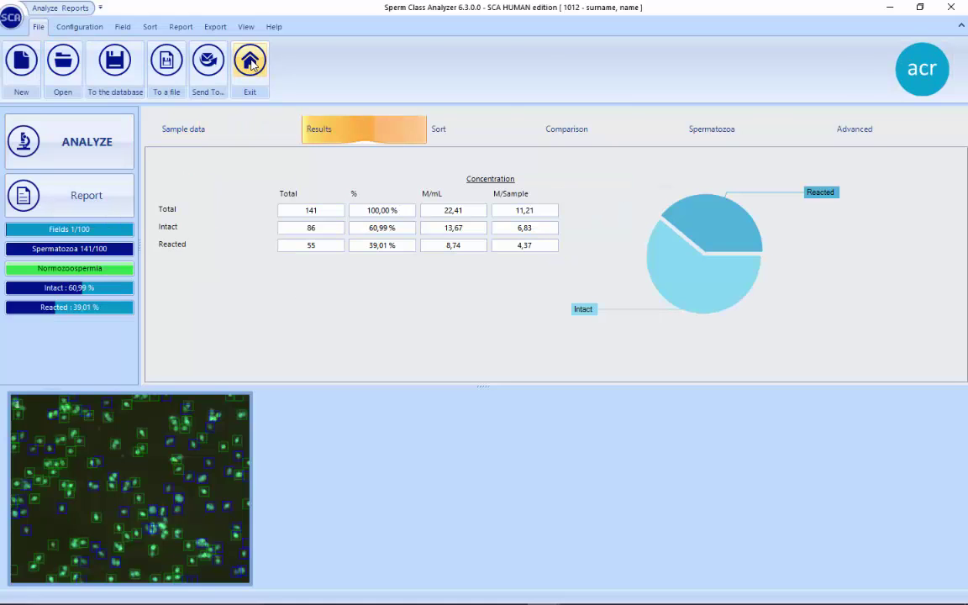
left_click(253, 58)
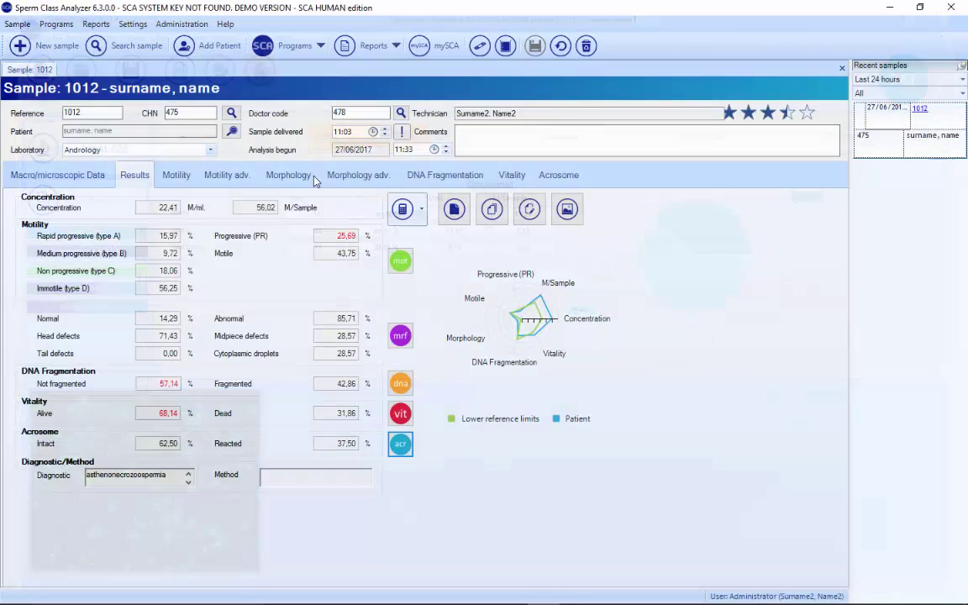
left_click(548, 174)
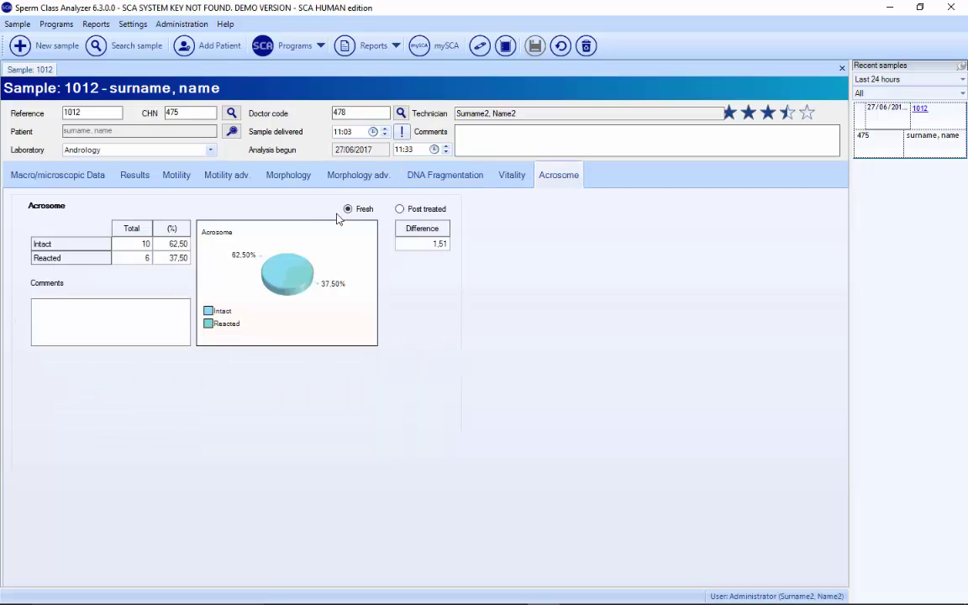
left_click(401, 210)
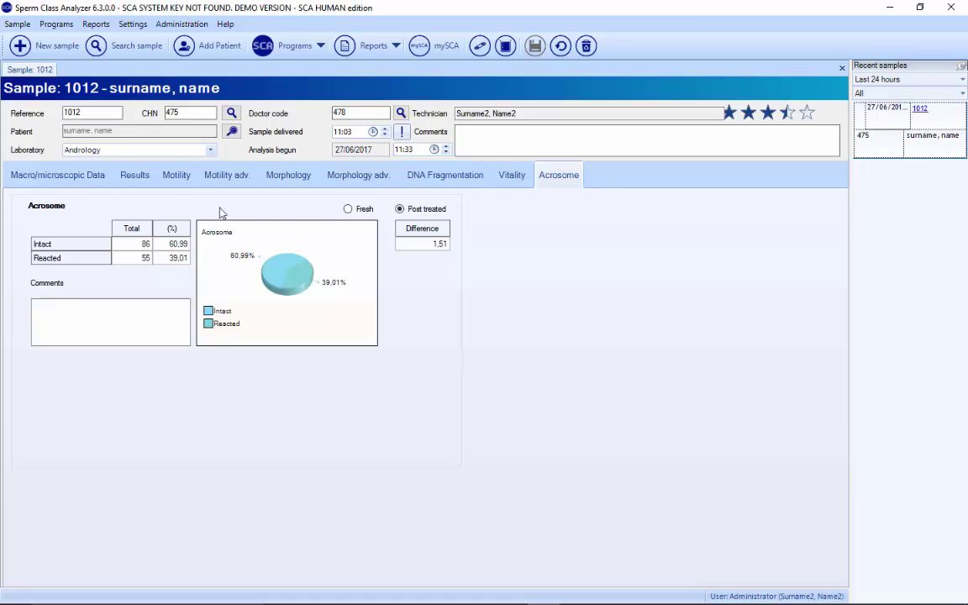
left_click(138, 174)
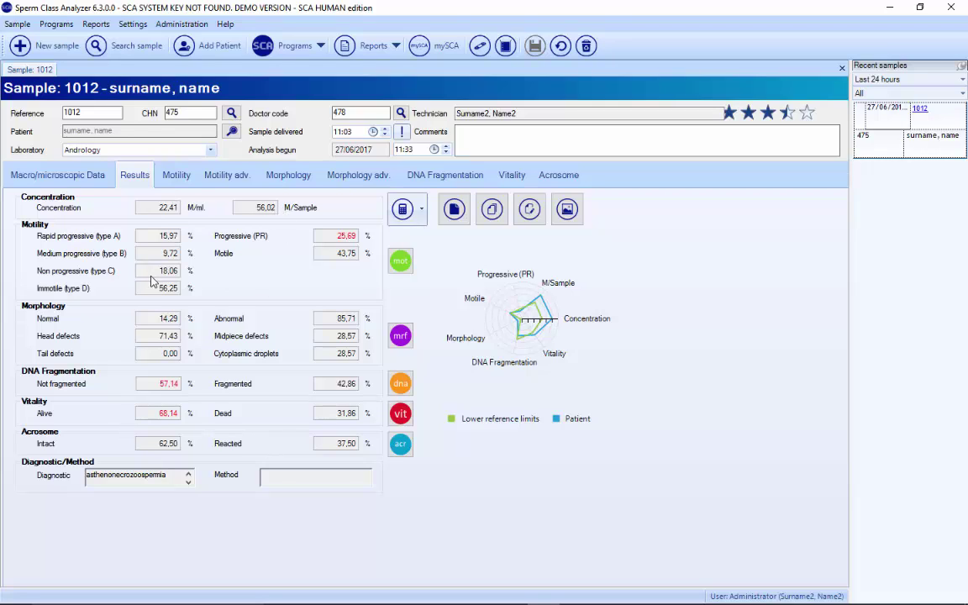
left_click(465, 216)
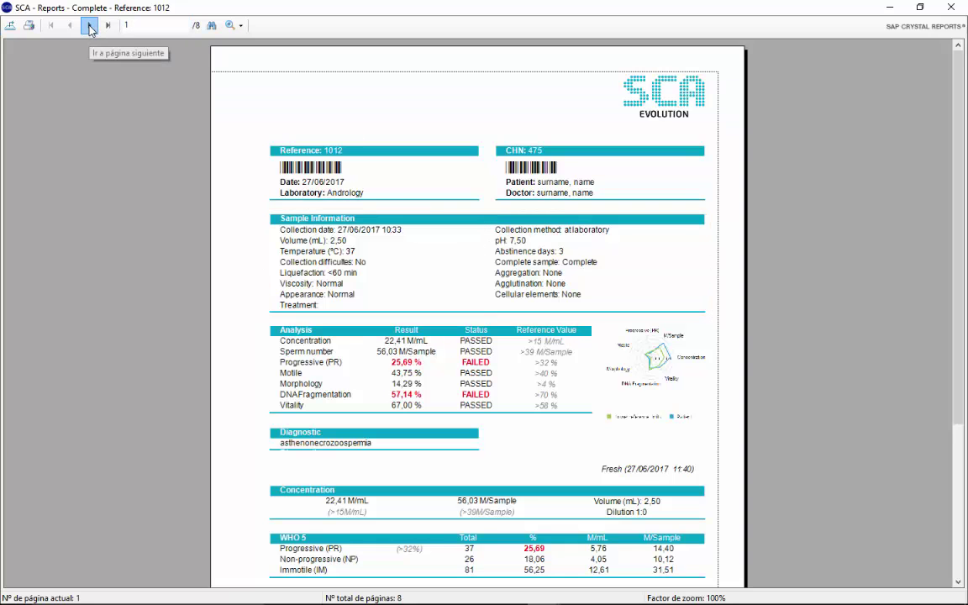
left_click(90, 28)
scroll(374, 353, "down", 3)
left_click(90, 26)
left_click(90, 26)
left_click(90, 28)
left_click(91, 28)
left_click(91, 28)
left_click(950, 8)
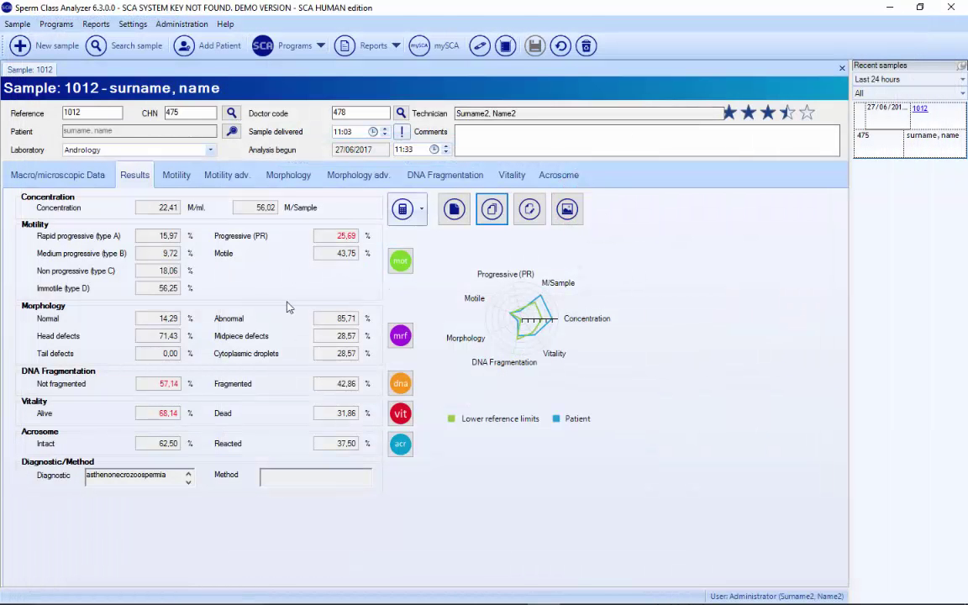
View the images from all analyses, then close the By Patient report for reference 1012
left_click(556, 210)
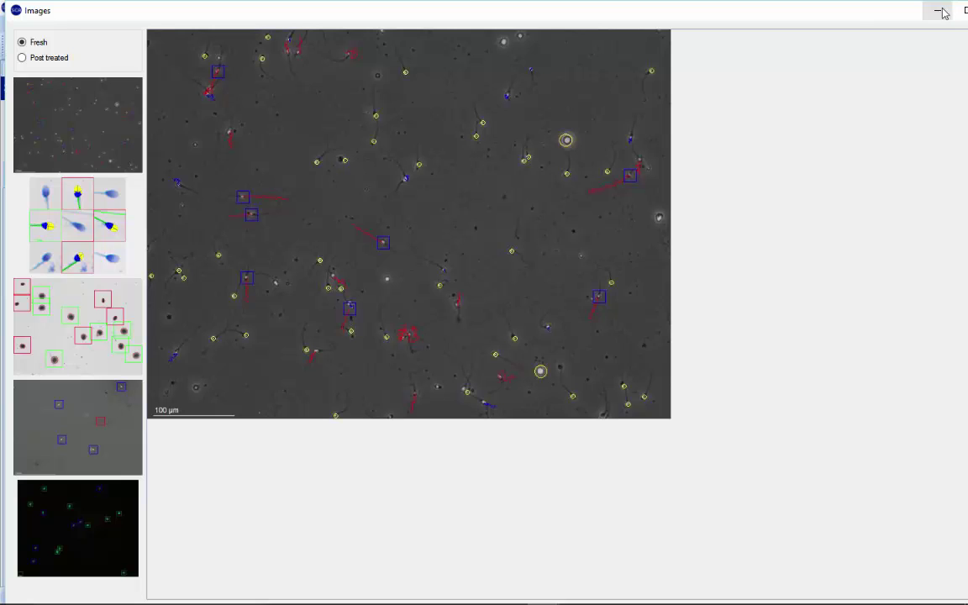
double_click(850, 13)
left_click(951, 8)
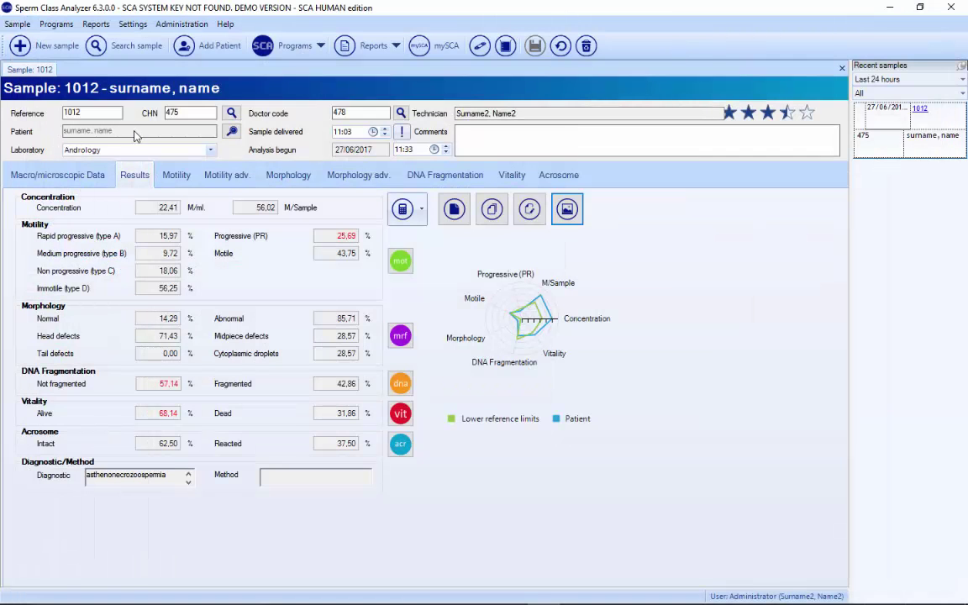
left_click(231, 132)
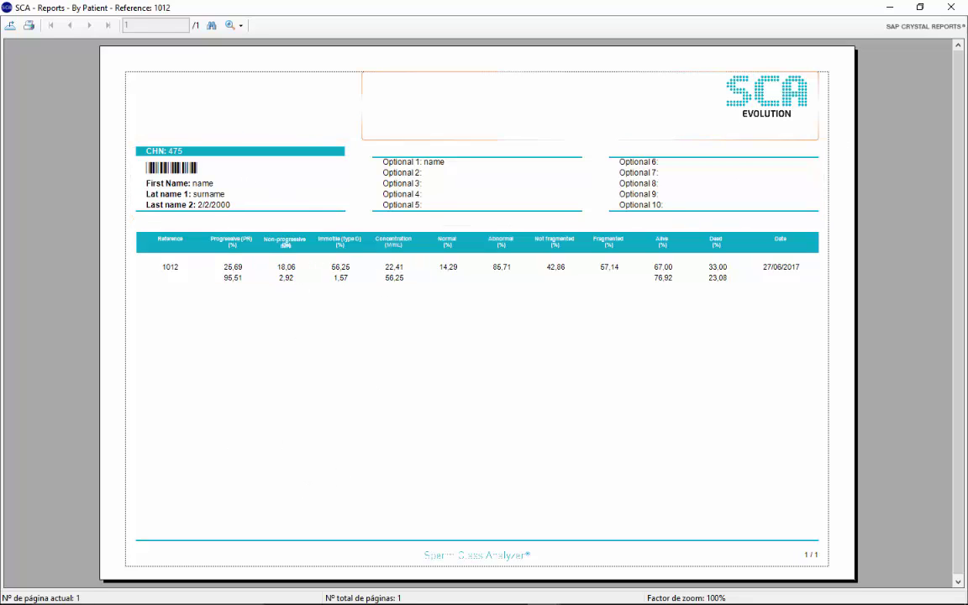
left_click(950, 6)
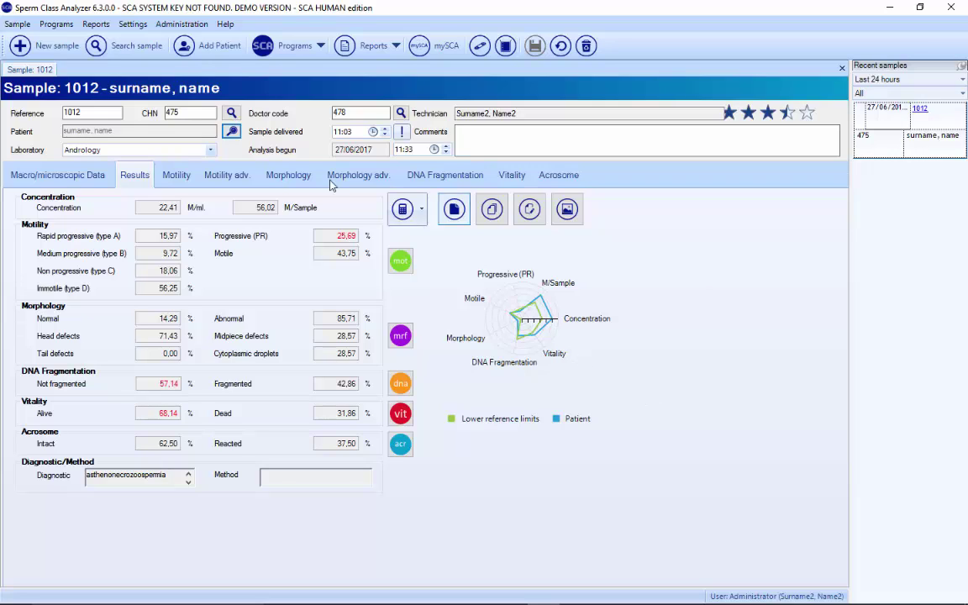
Open an Internal Quality Control report from the Reports list
left_click(366, 47)
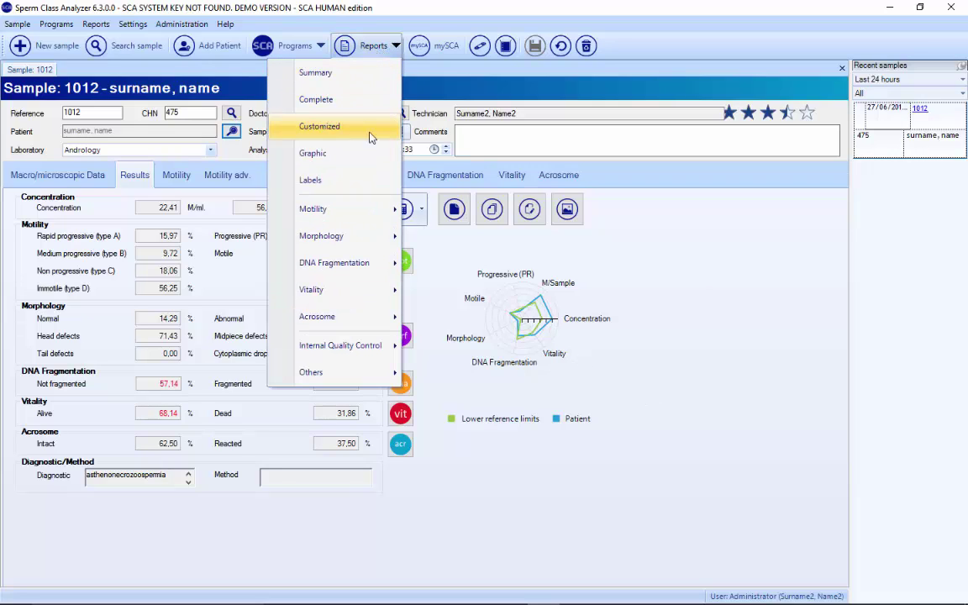
mouse_move(368, 209)
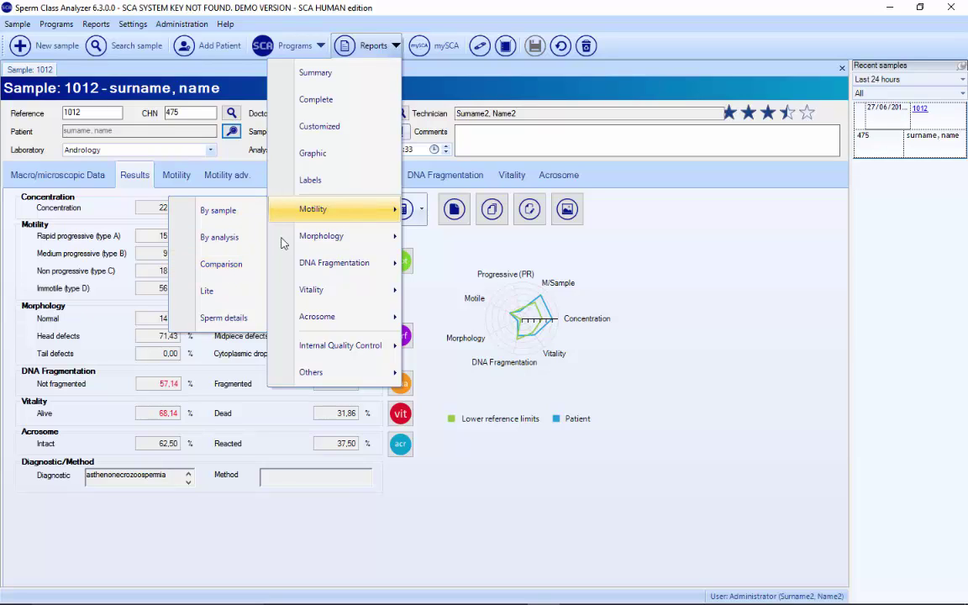
mouse_move(337, 326)
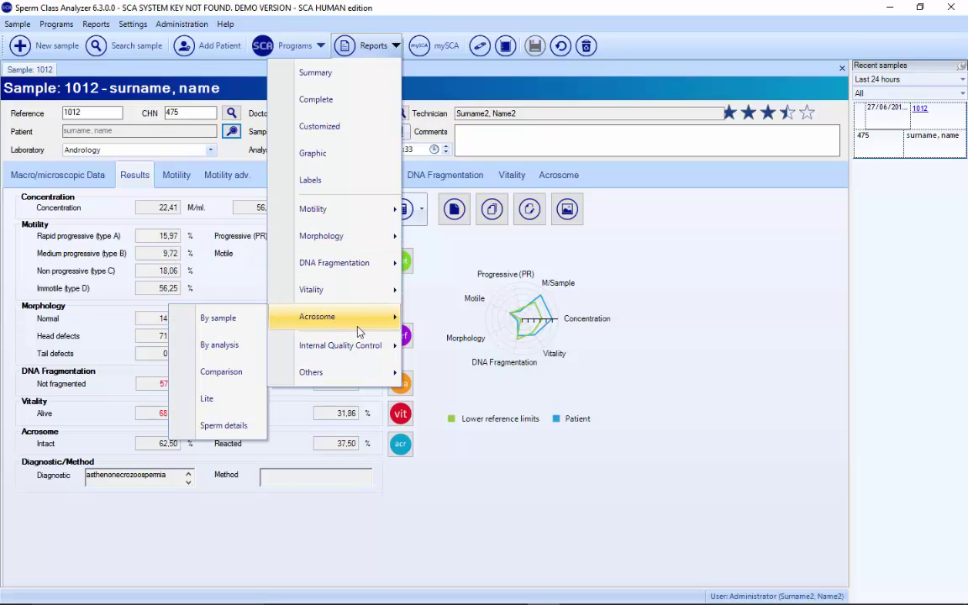
mouse_move(329, 352)
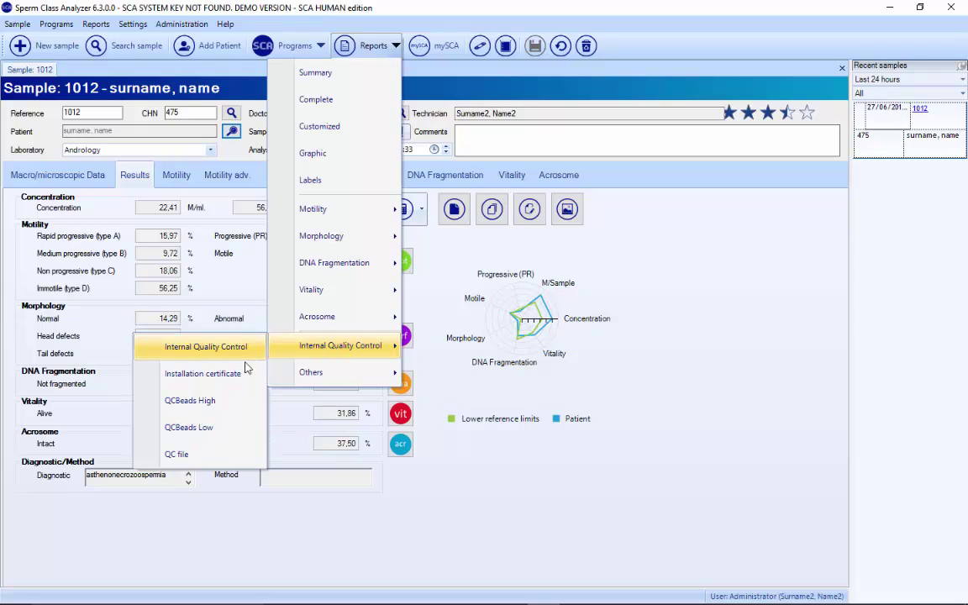
left_click(215, 374)
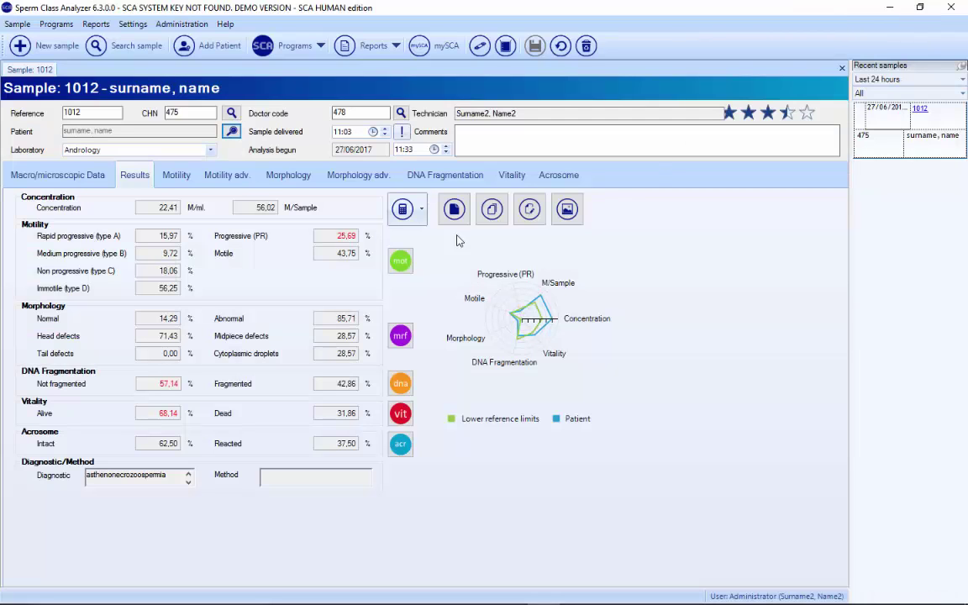
Switch to the QCBeads High internal quality control report
left_click(388, 47)
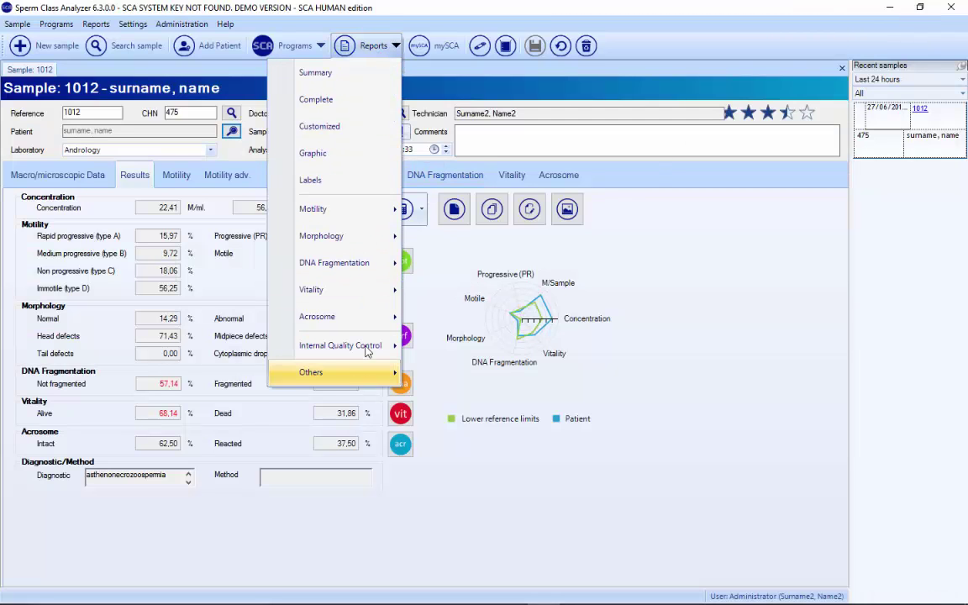
mouse_move(367, 351)
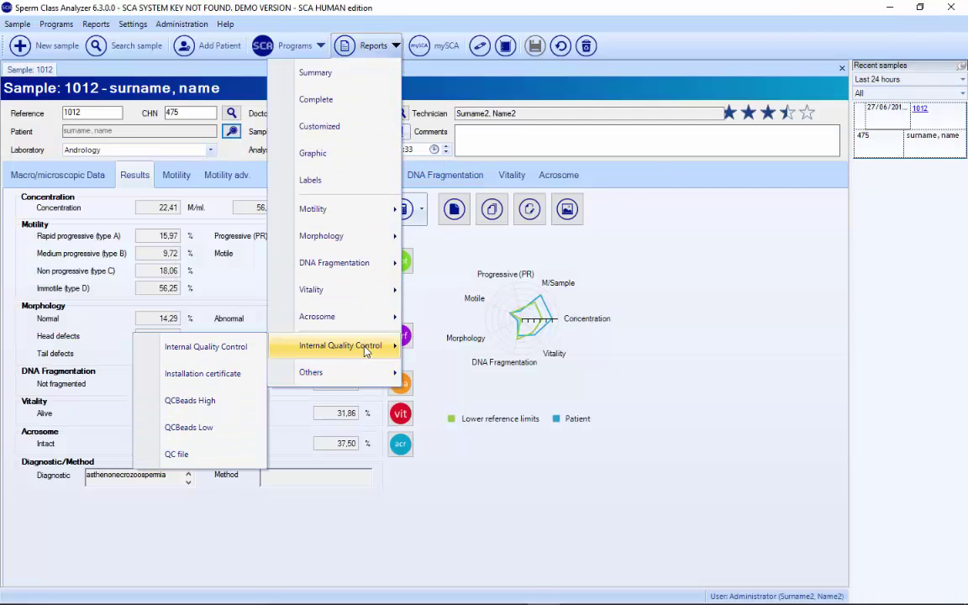
left_click(196, 402)
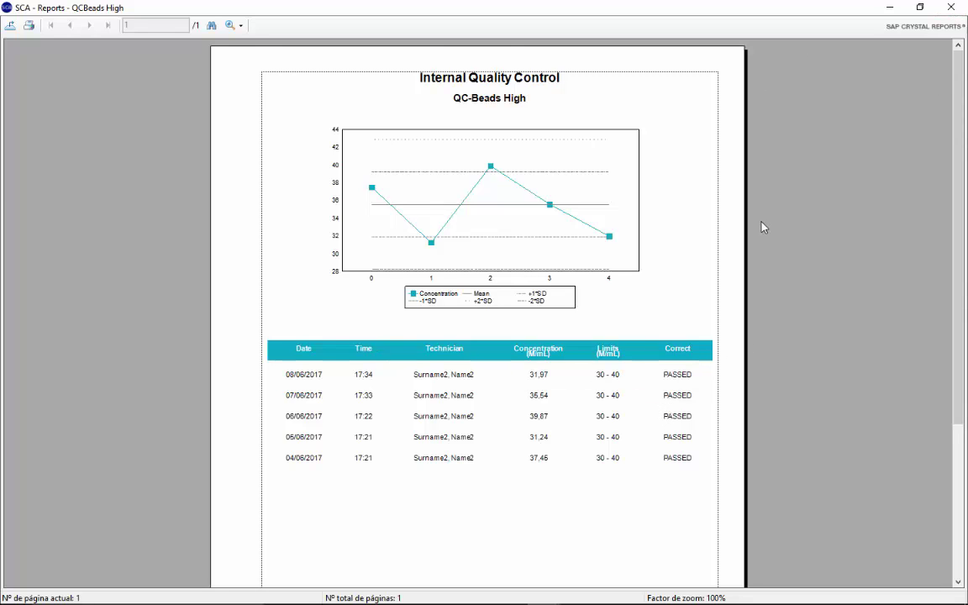
Close the QCBeads High report after reviewing its five passed runs (31,24–39,87 M/mL)
key("alt+F4")
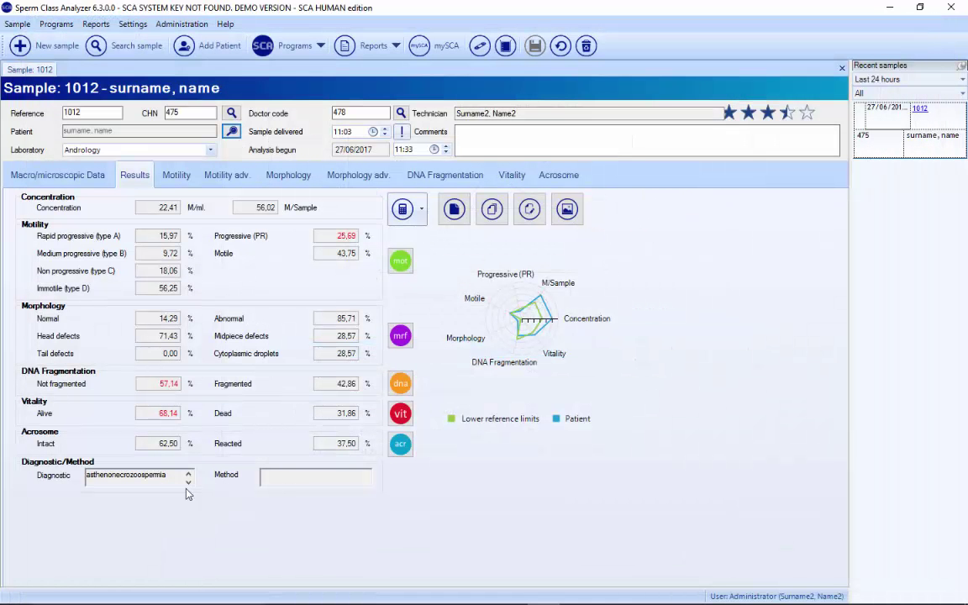
Enable 'Necessary to validate' in the Administration settings and confirm
left_click(182, 23)
left_click(162, 131)
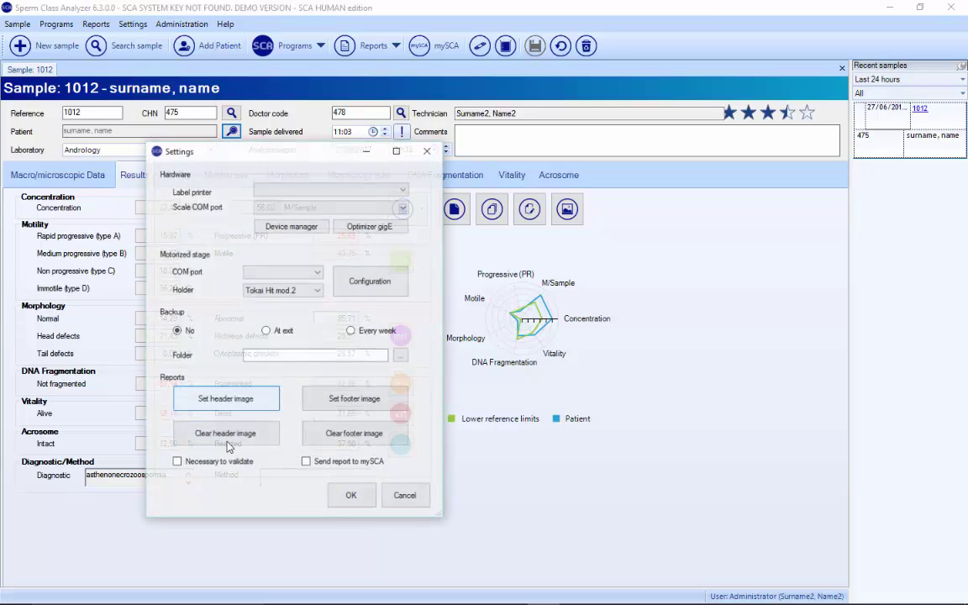
left_click(179, 464)
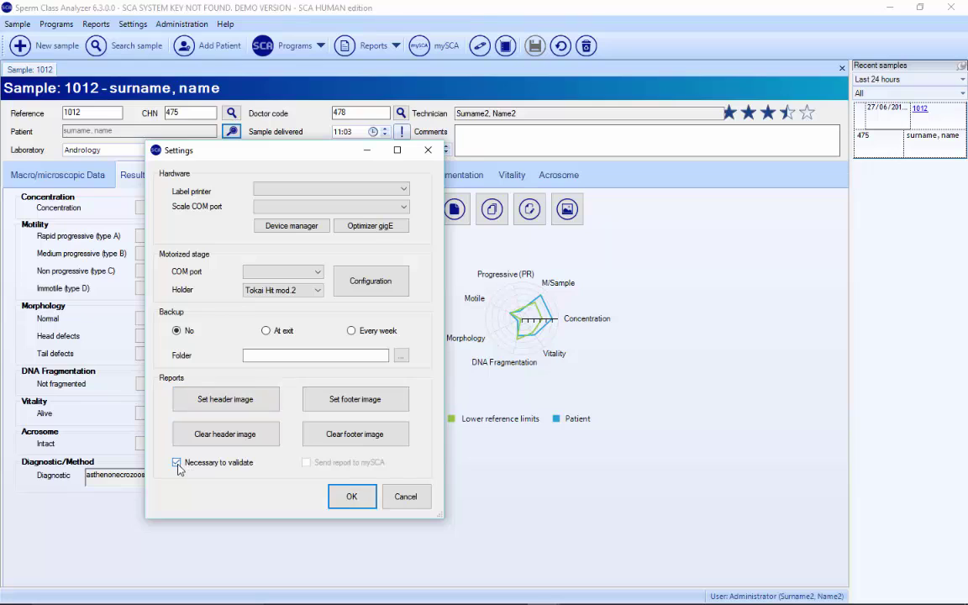
left_click(344, 496)
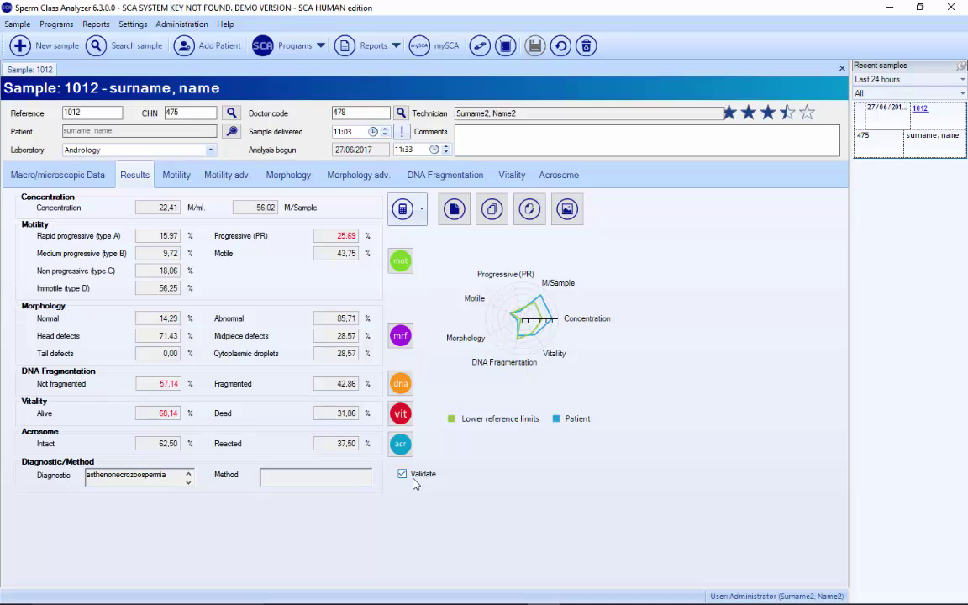
Open the Sample menu's data summarization tool and select the Motility data category
left_click(20, 24)
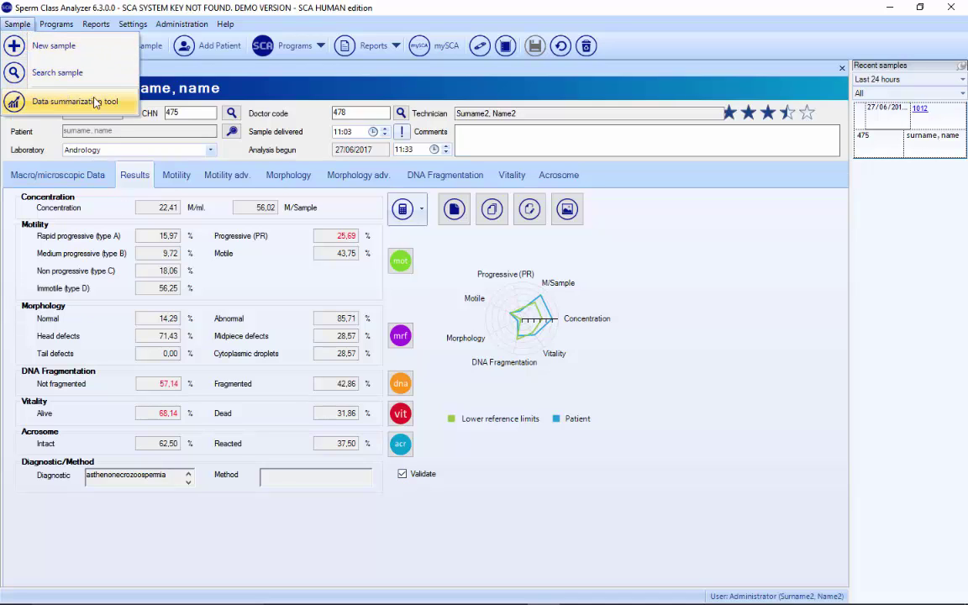
left_click(72, 103)
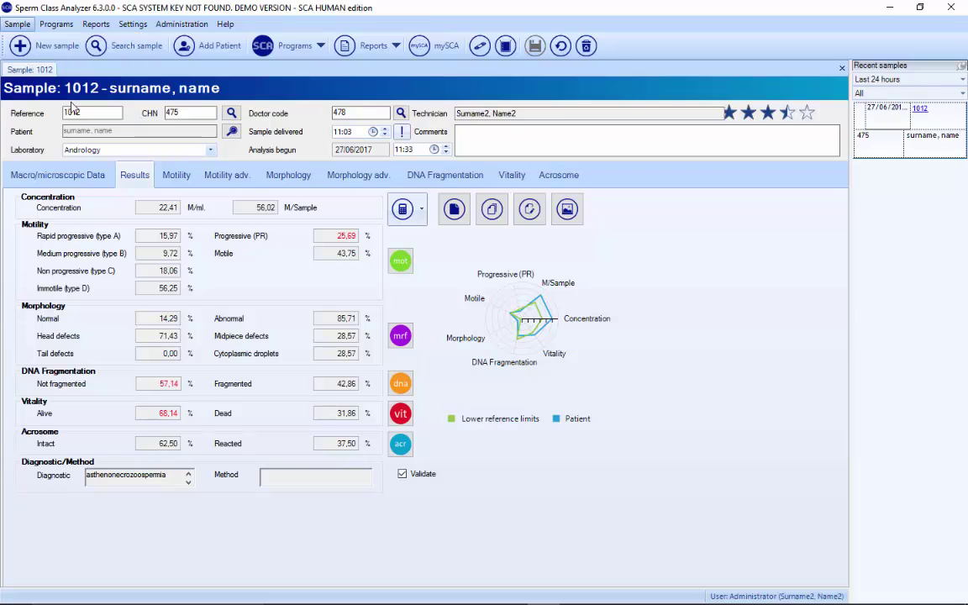
left_click(88, 30)
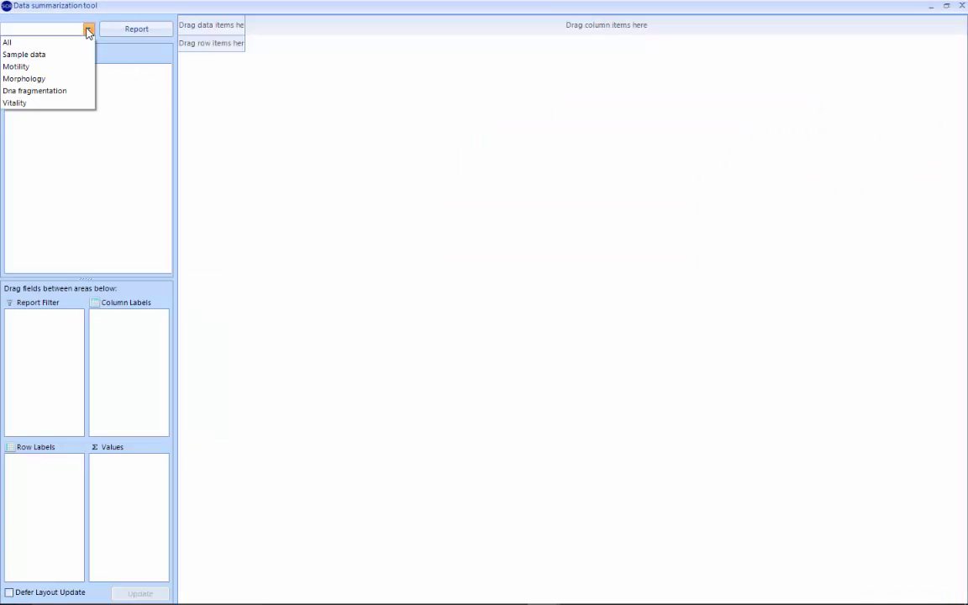
left_click(26, 67)
Build a table of average Concentration grouped by Date > Year (grand total 29,68)
scroll(81, 226, "down", 3)
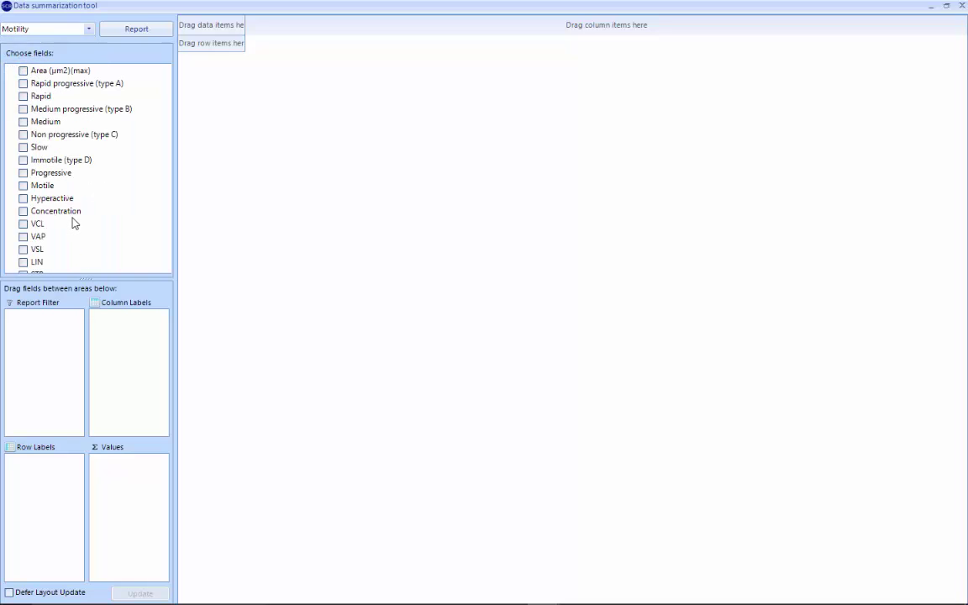
left_click(26, 212)
scroll(60, 215, "down", 5)
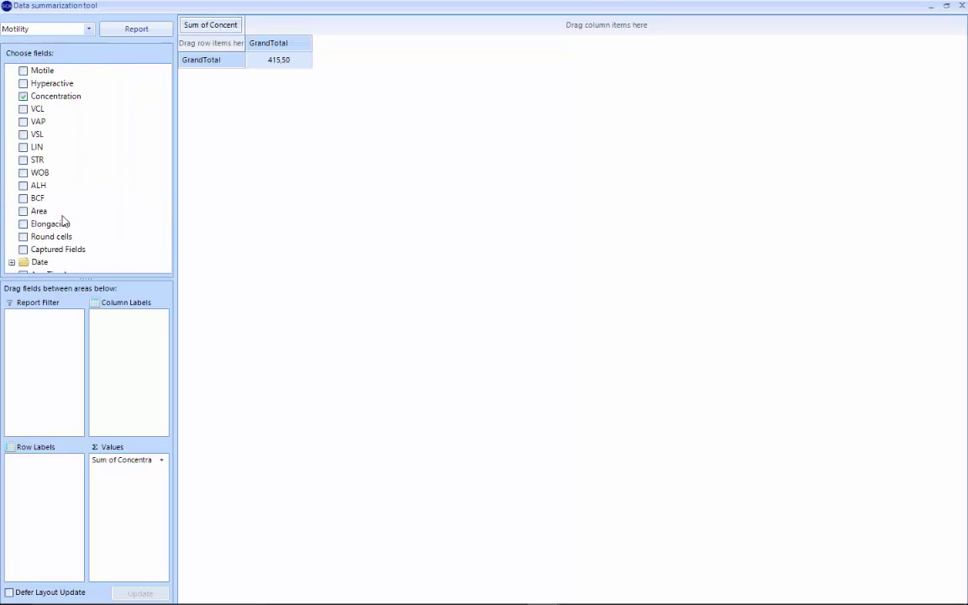
left_click(12, 185)
left_click(36, 199)
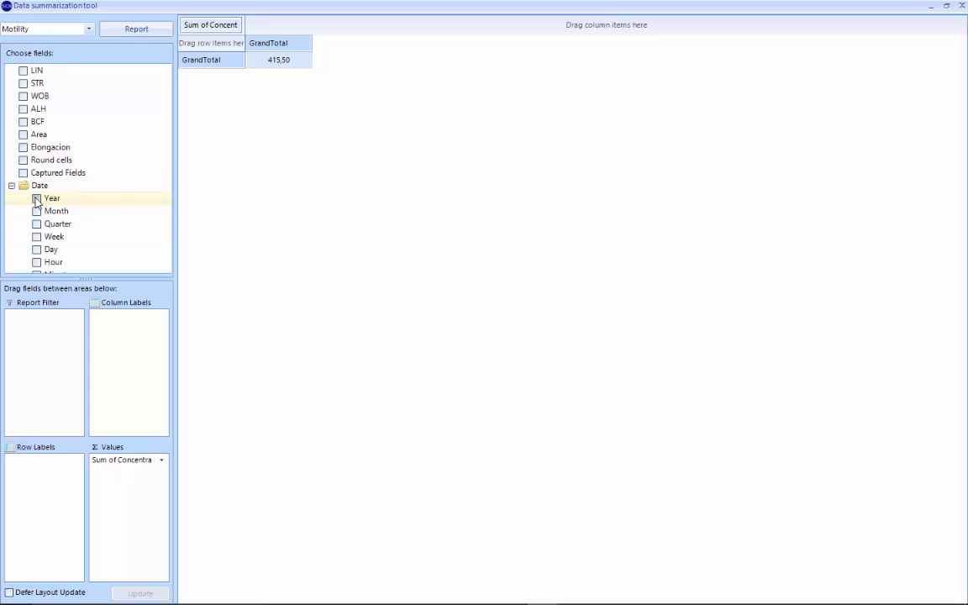
left_click(144, 461)
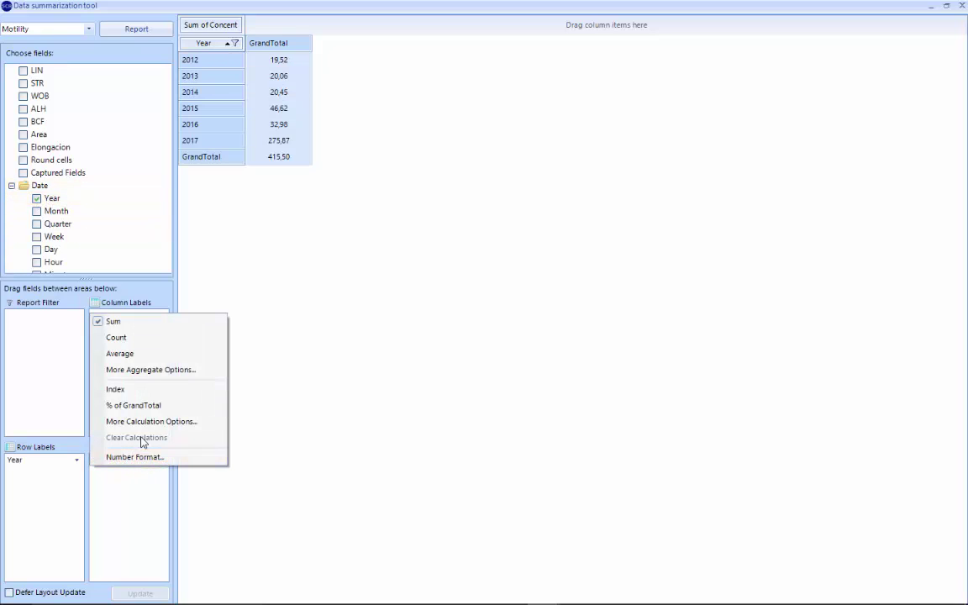
left_click(124, 353)
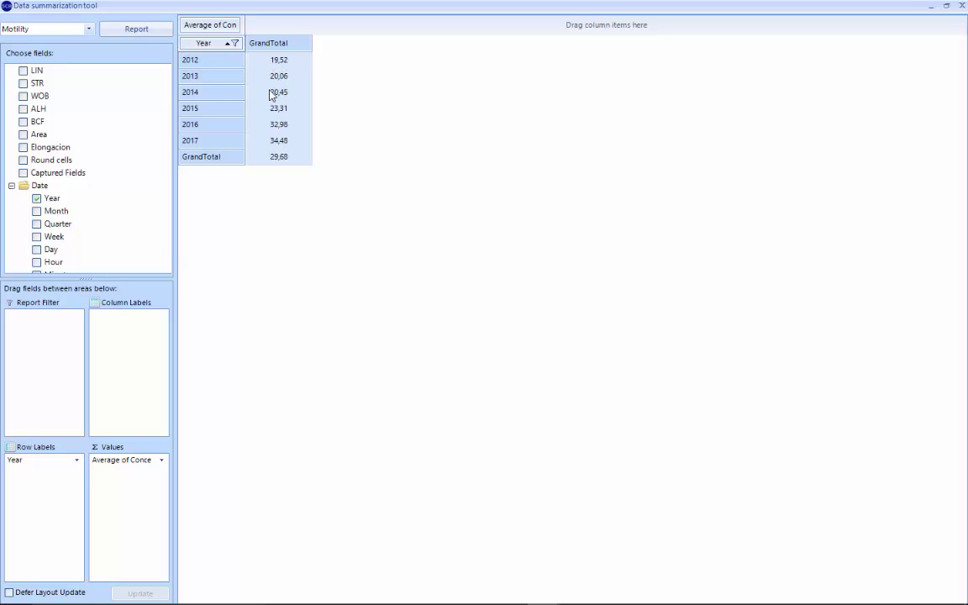
scroll(90, 164, "up", 6)
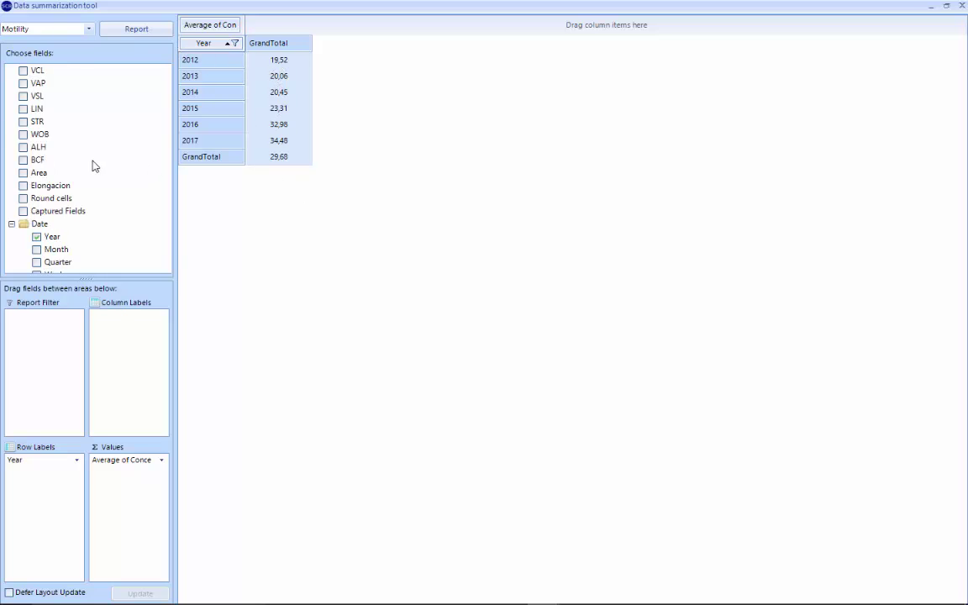
Close the data summarization tool and open the Help menu
left_click(89, 30)
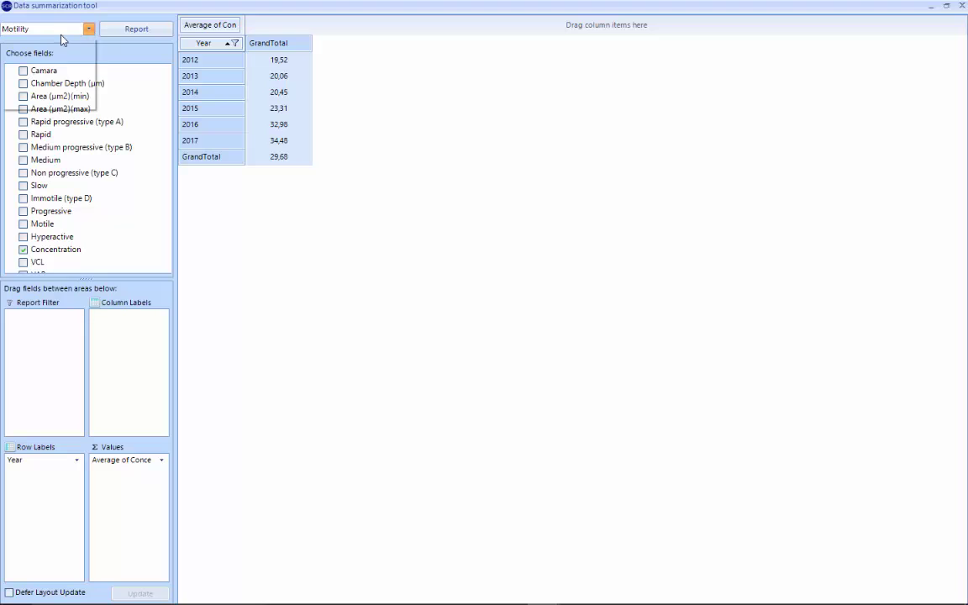
left_click(89, 30)
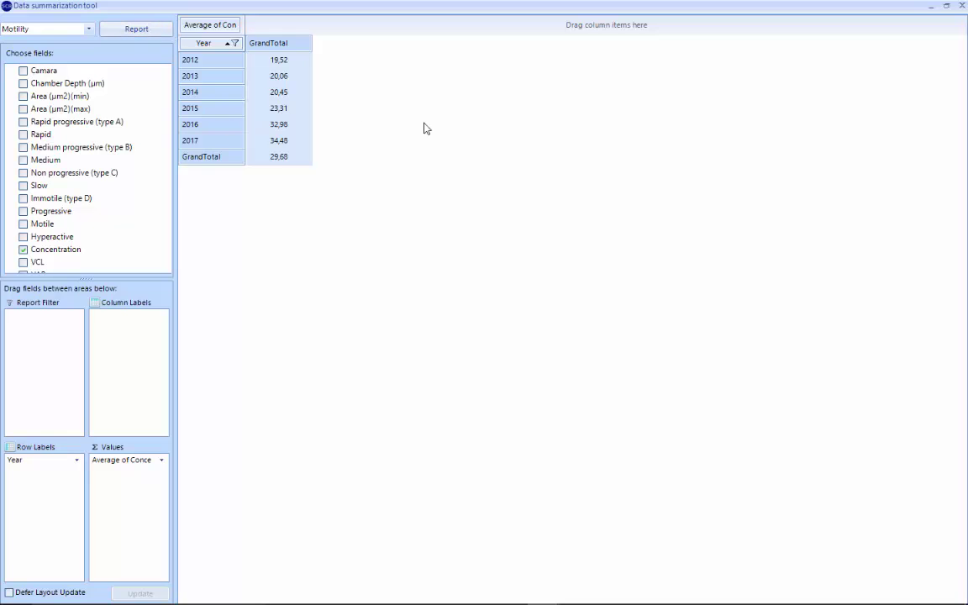
left_click(962, 6)
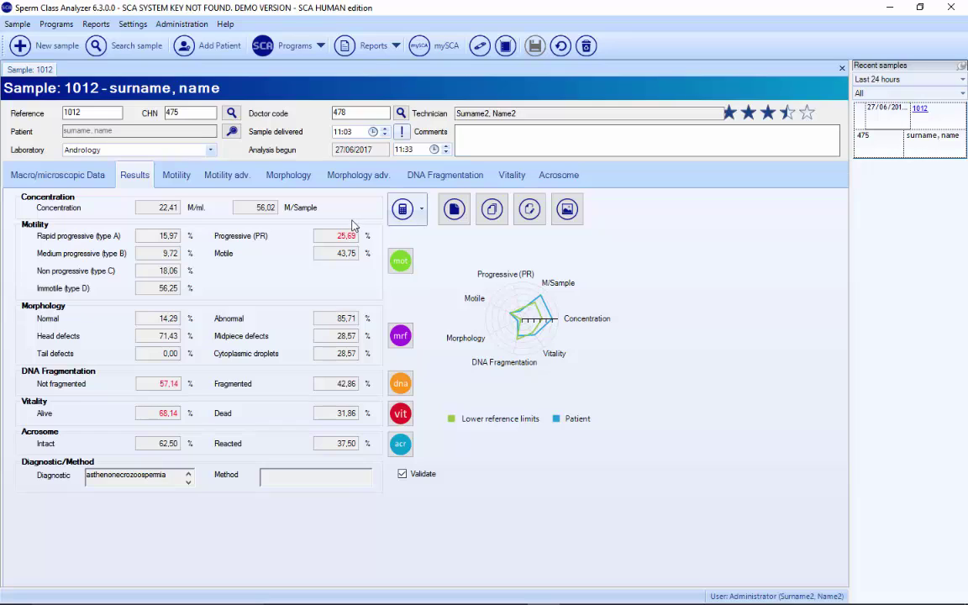
left_click(226, 25)
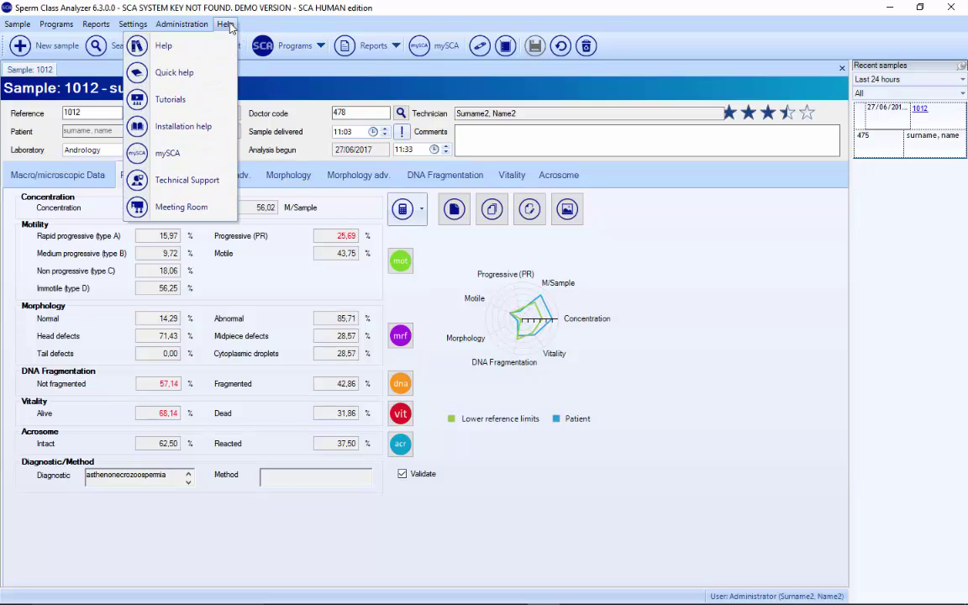